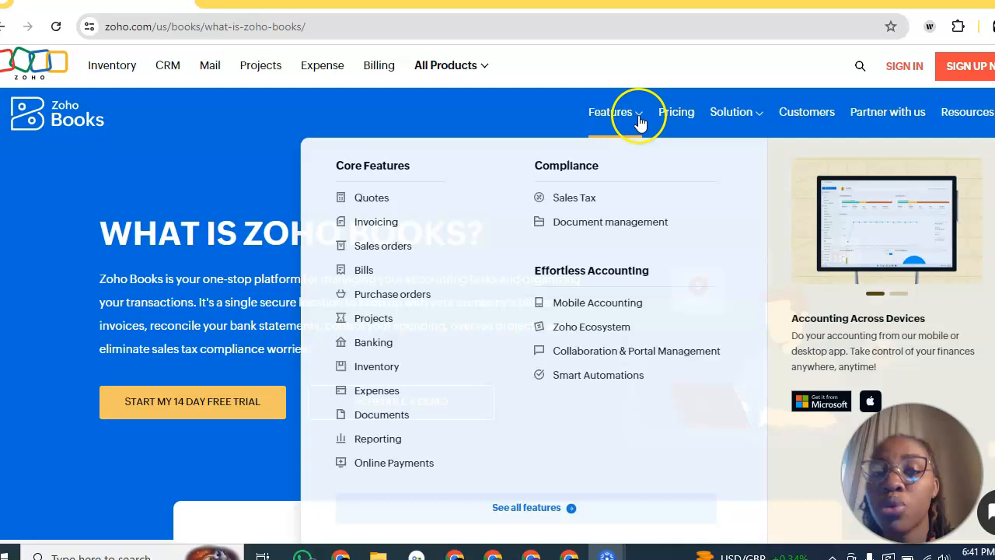
Step: Open the Zoho Books pricing page and review the Free, Standard, Professional and Premium plans
mouse_move(640, 122)
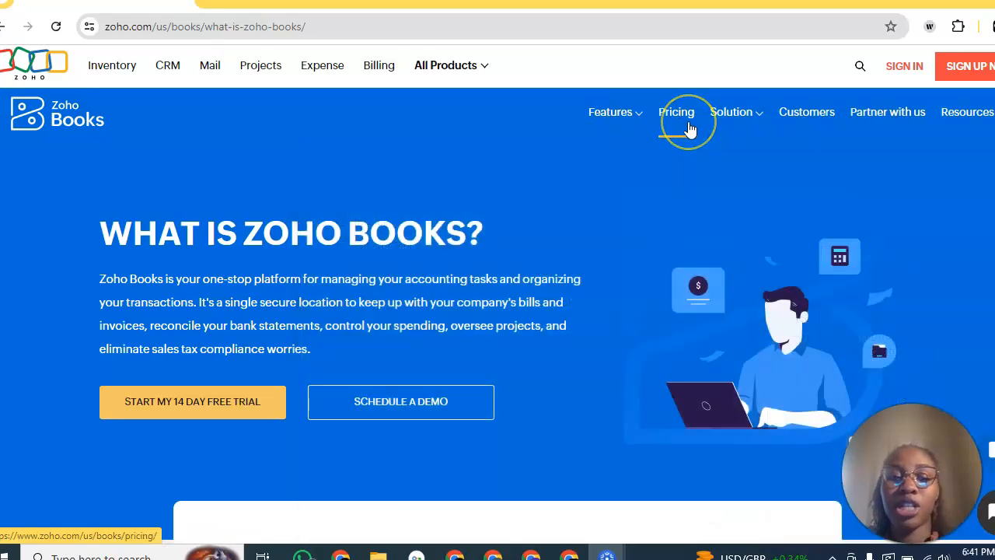
click(689, 128)
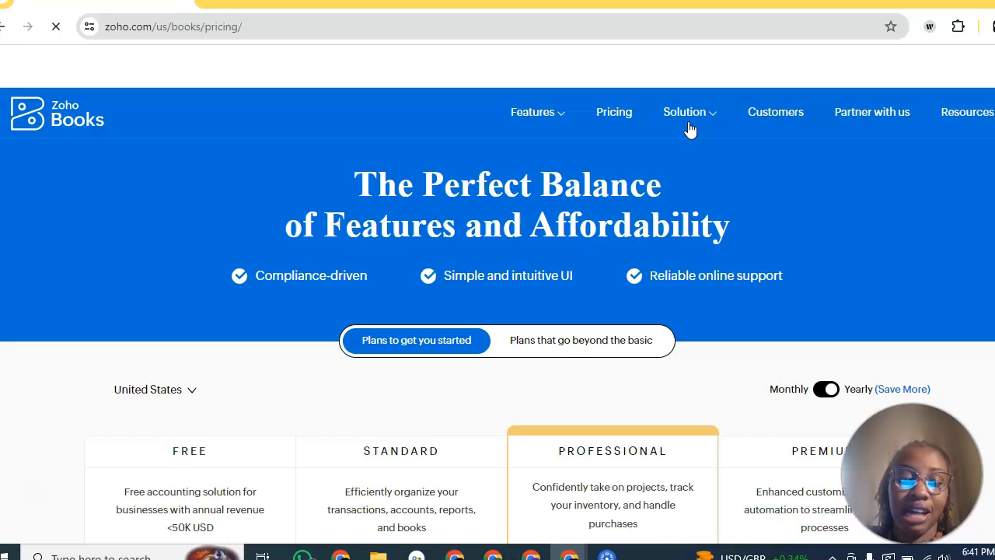
scroll(596, 298, down, 1)
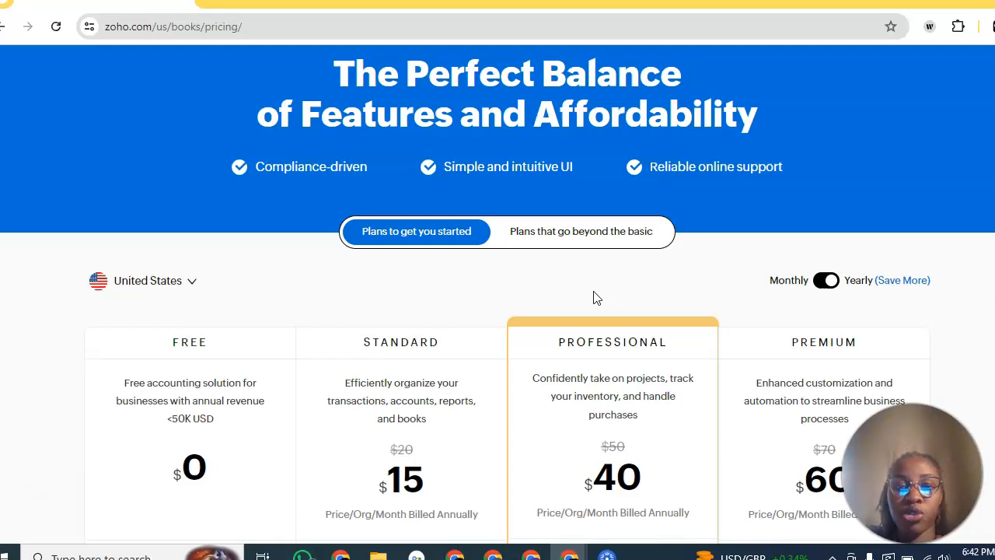
scroll(594, 298, up, 1)
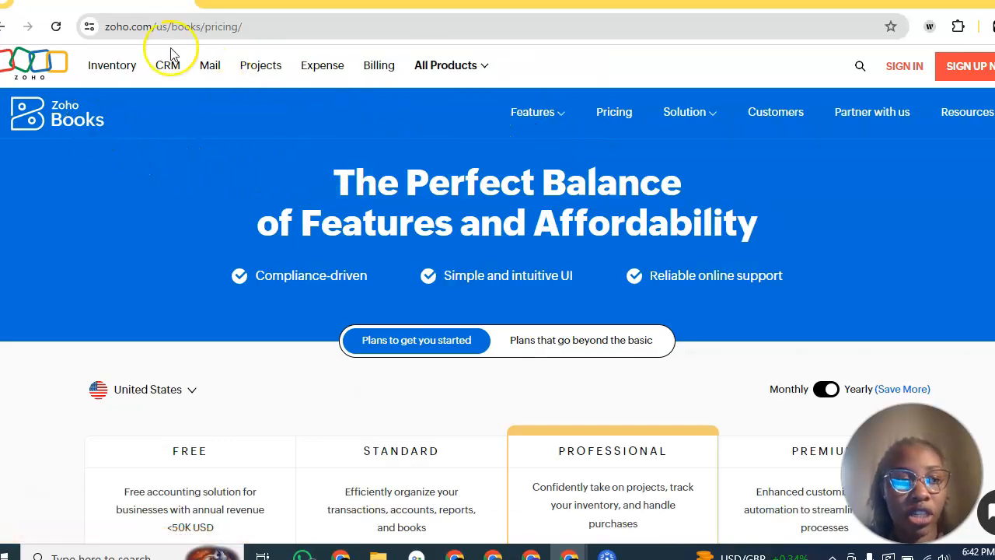
Step: Open the free trial signup form and enter the company name House of Acts
click(970, 73)
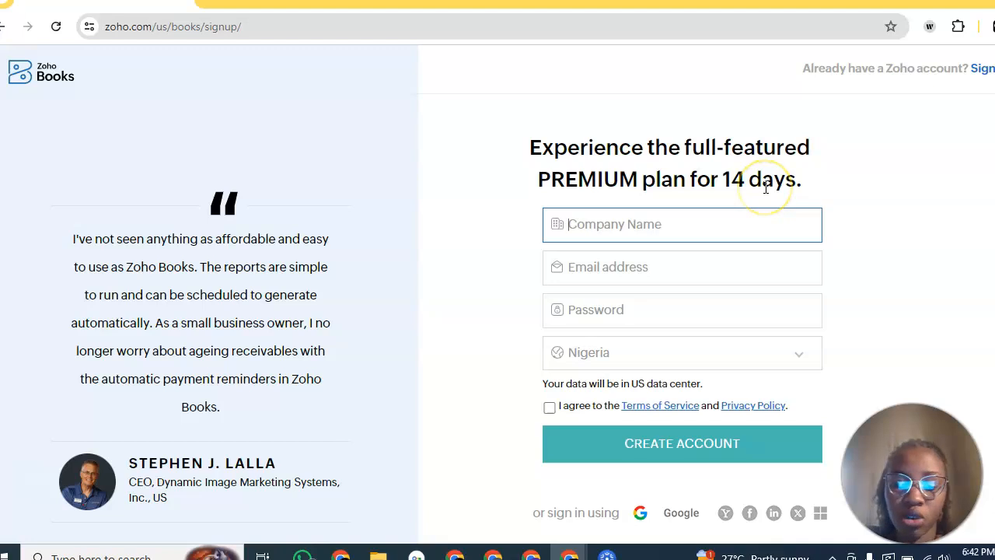
text(House O)
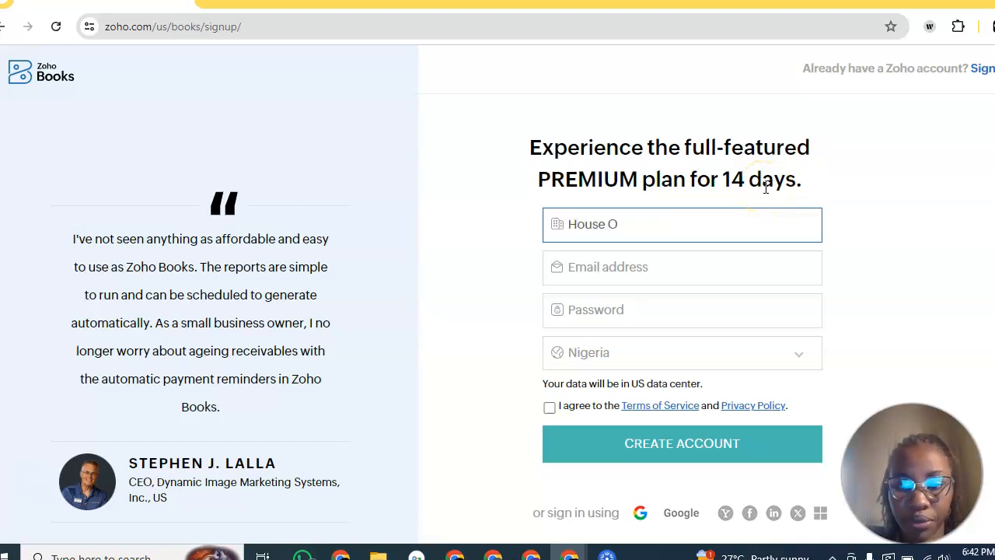
key(BackSpace)
text(of)
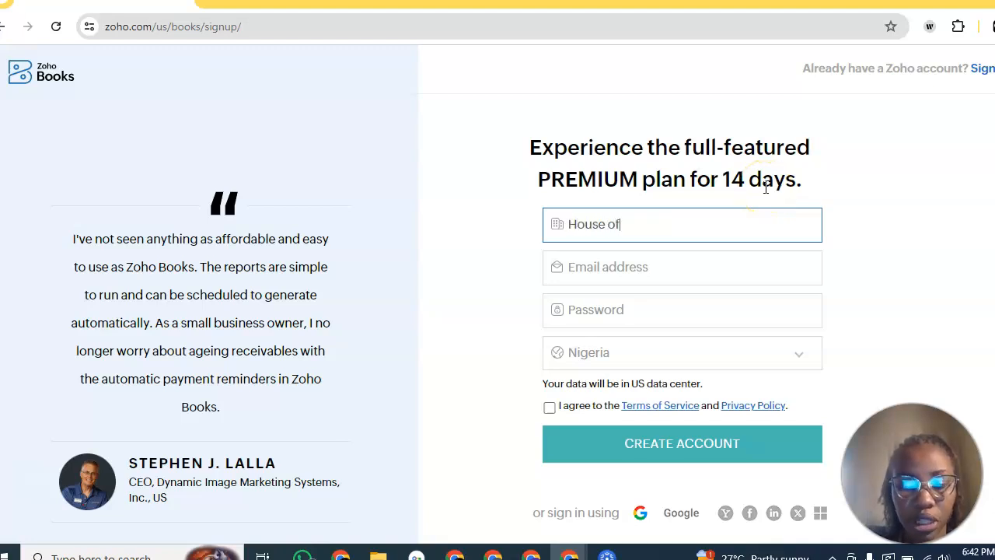
text( Acts)
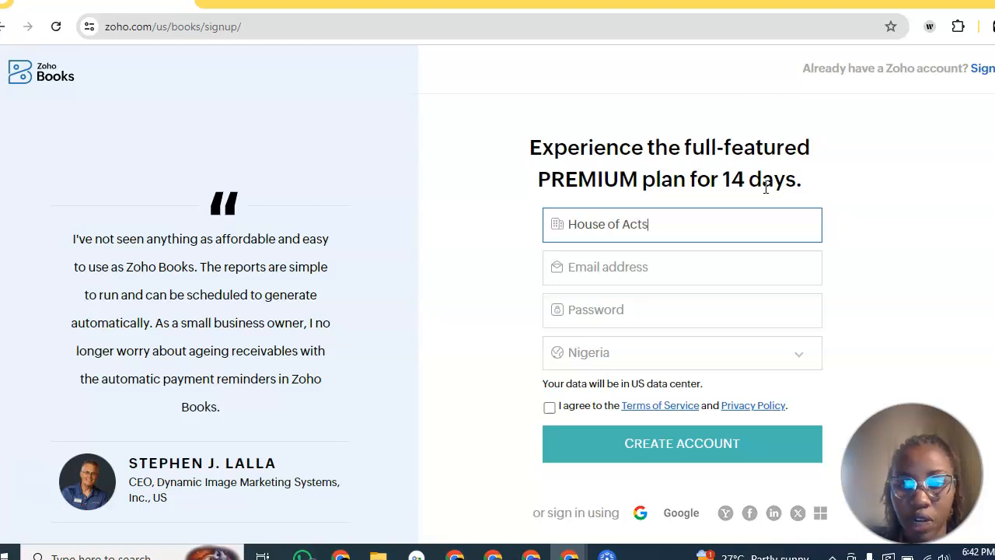
Step: Fill the email from a saved address and accept the suggested strong password
click(683, 278)
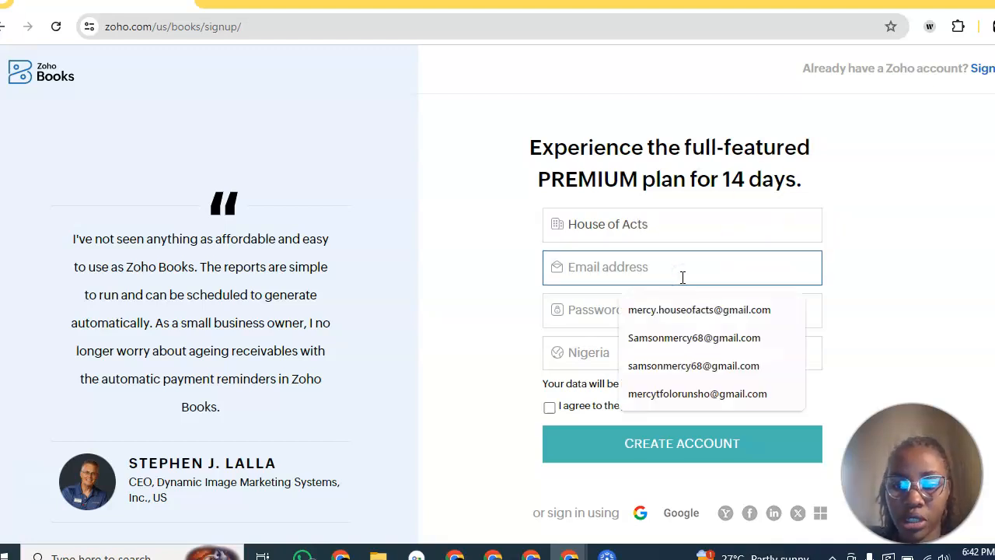
click(665, 309)
click(666, 313)
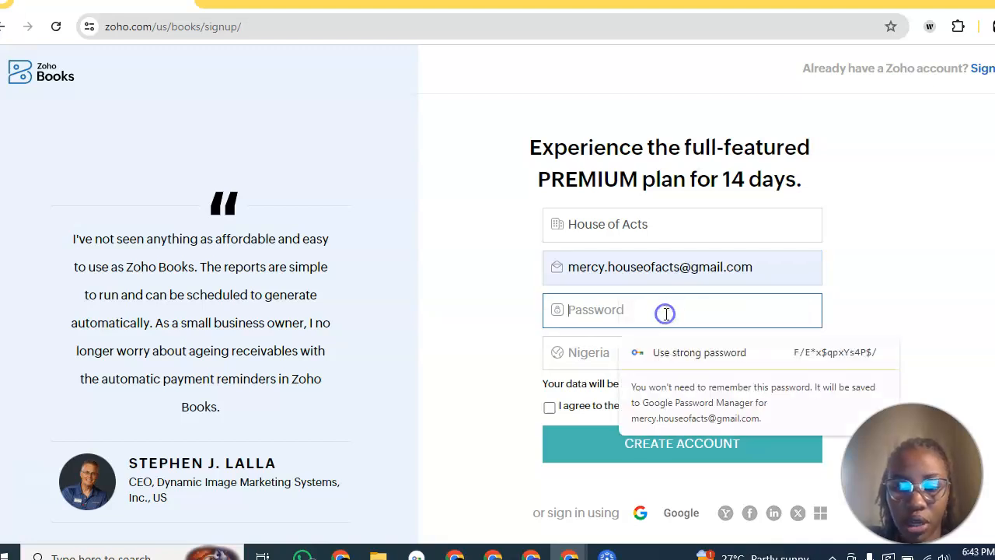
click(751, 353)
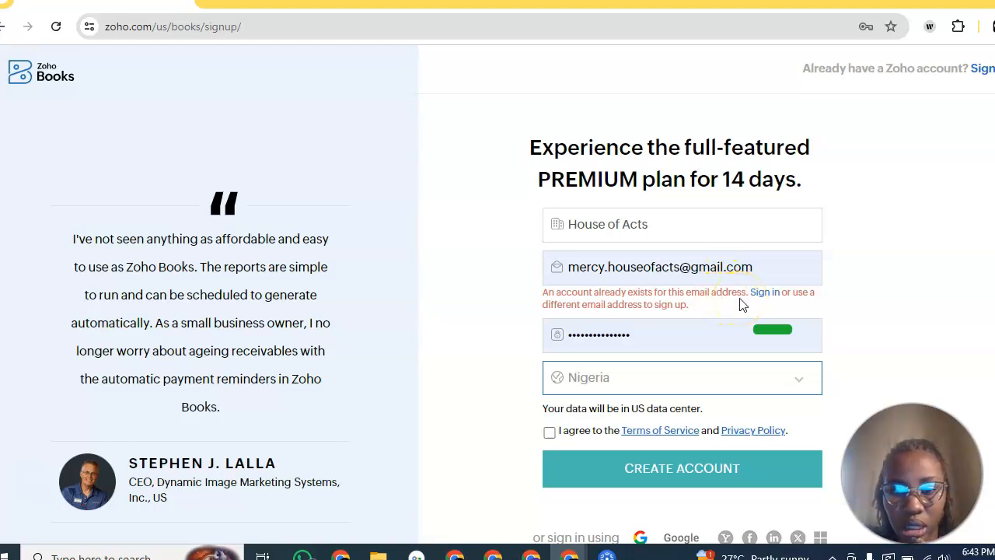
Step: Return to the signup form, re-enter House of Acts and try a different saved email
click(763, 293)
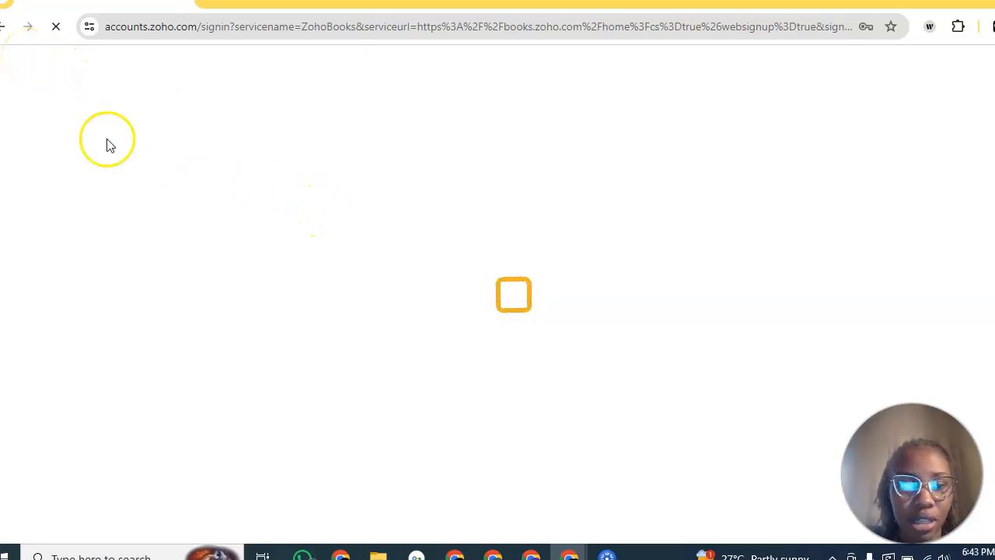
click(3, 31)
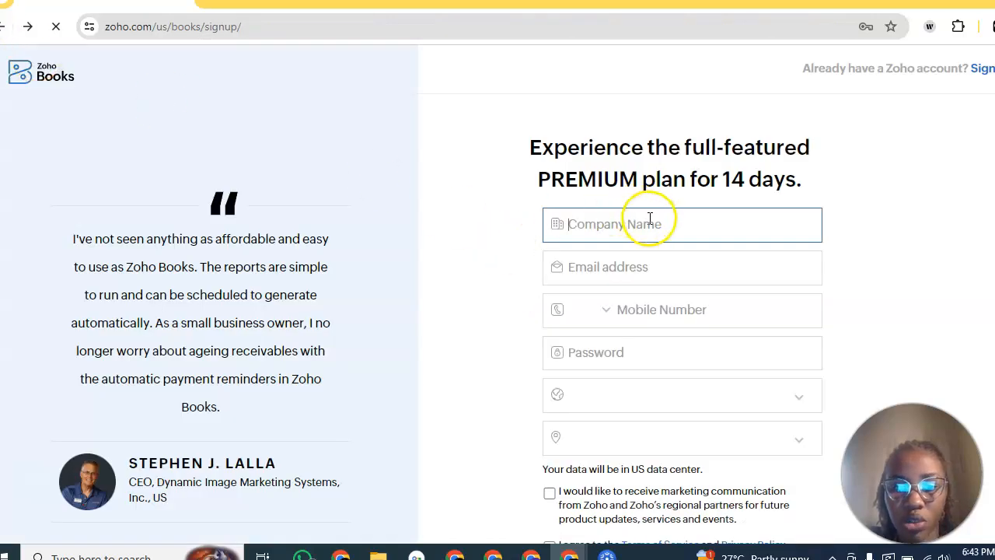
text(House)
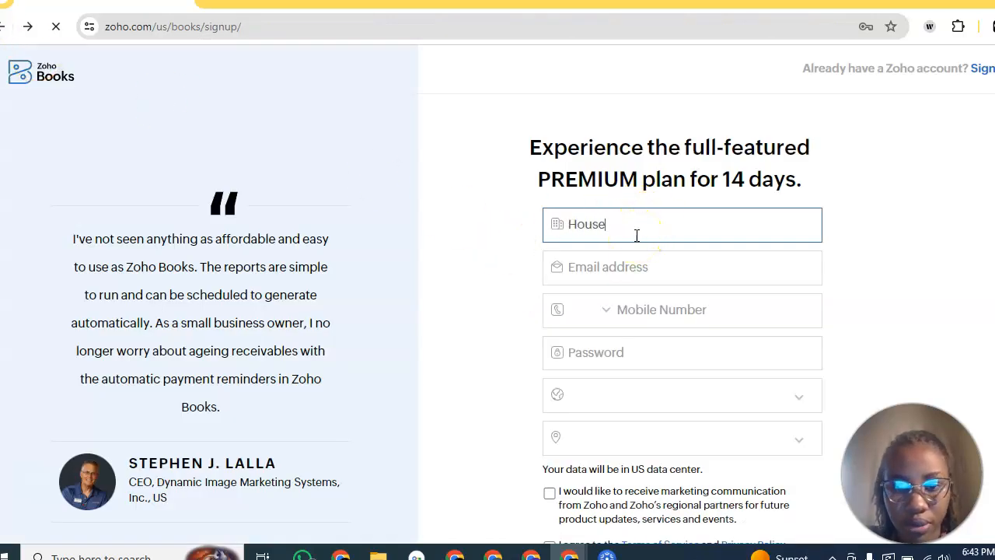
text( of)
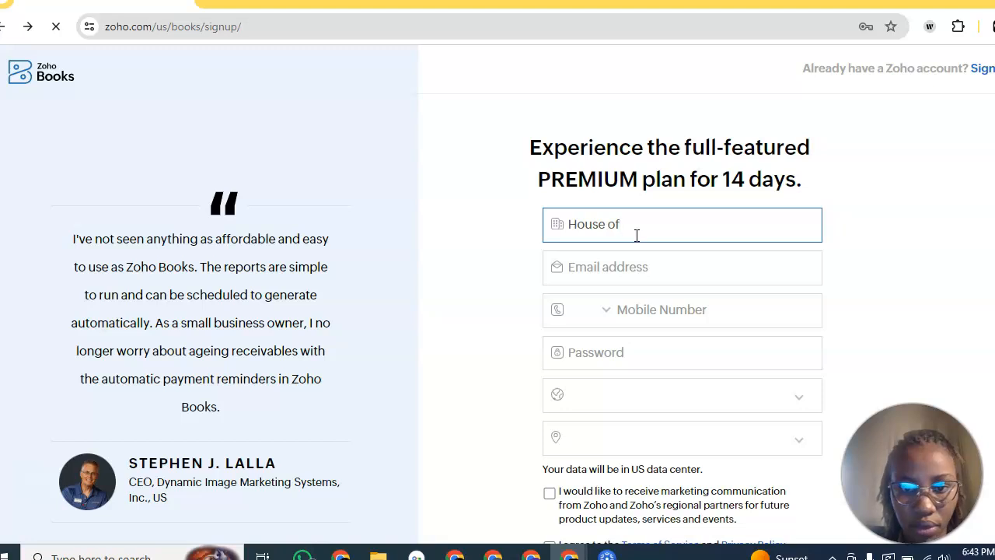
text( Acts)
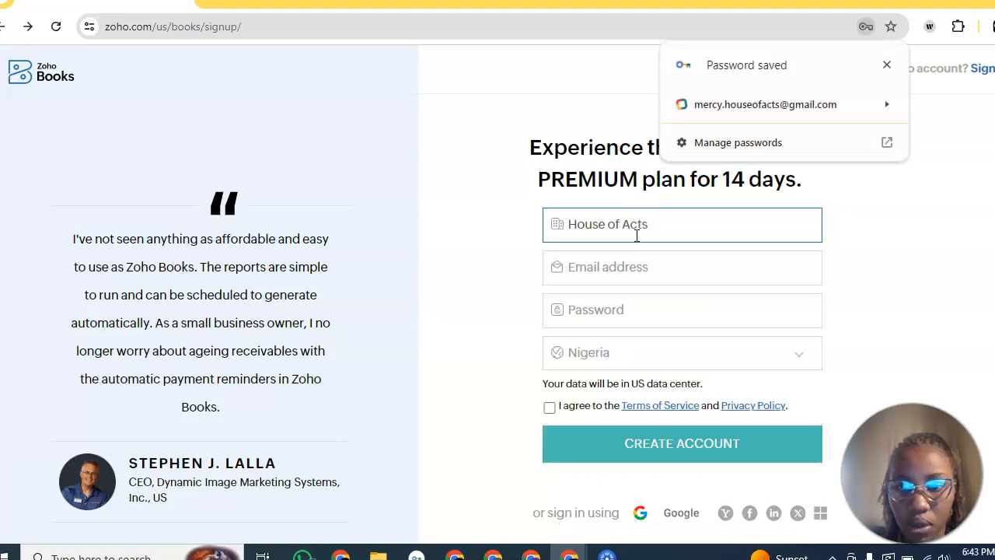
click(616, 277)
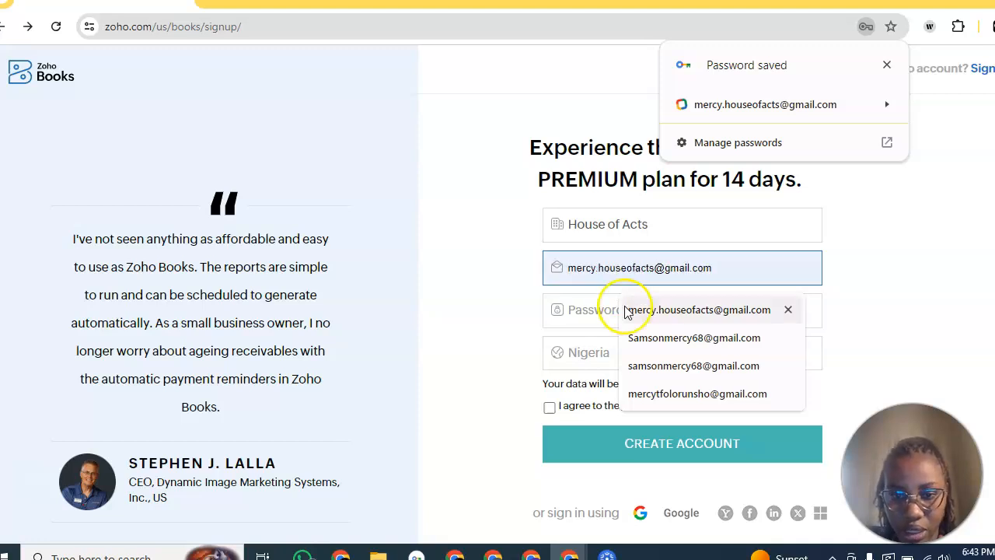
click(657, 365)
click(601, 308)
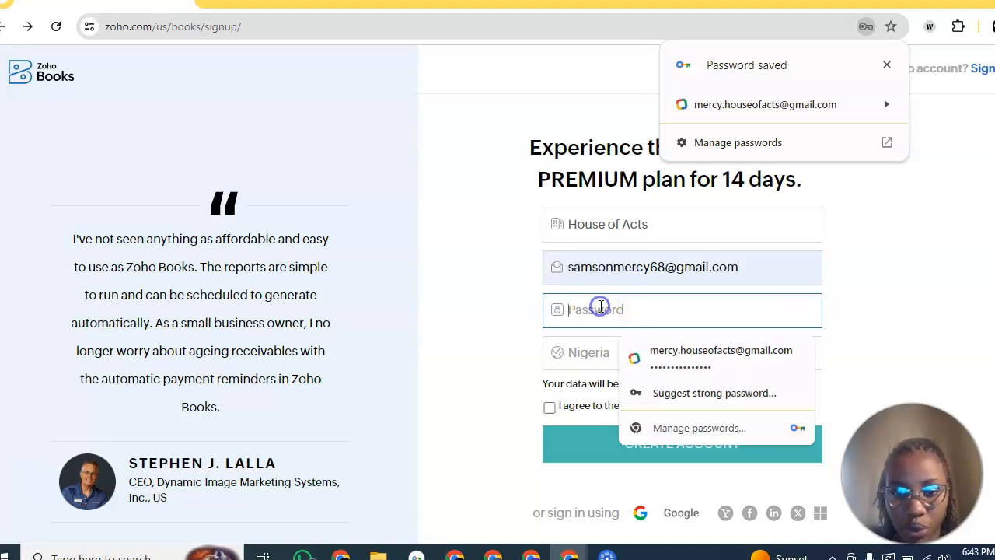
double_click(601, 304)
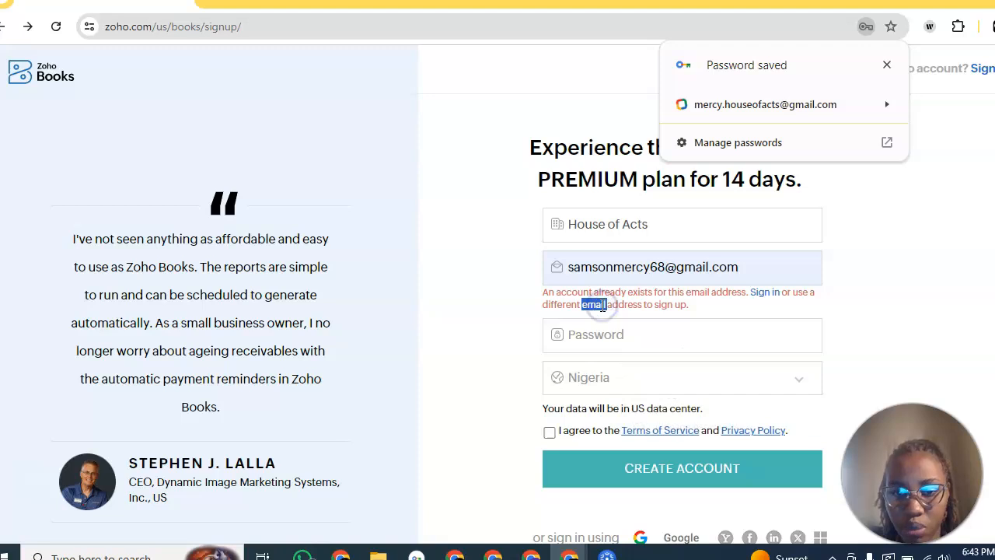
Step: Replace the email with a newly typed address and select the company name for editing
click(666, 267)
triple_click(670, 268)
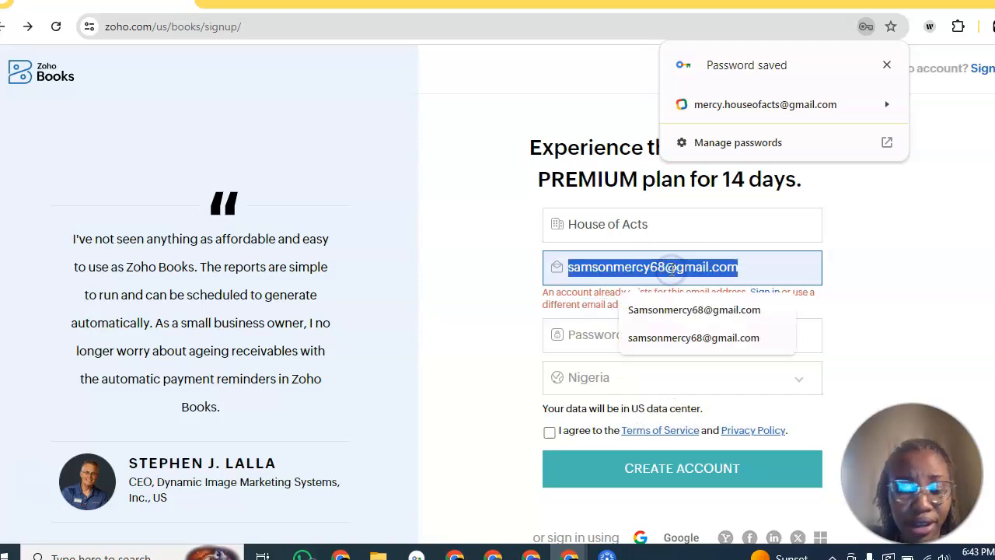
text(s)
key(BackSpace)
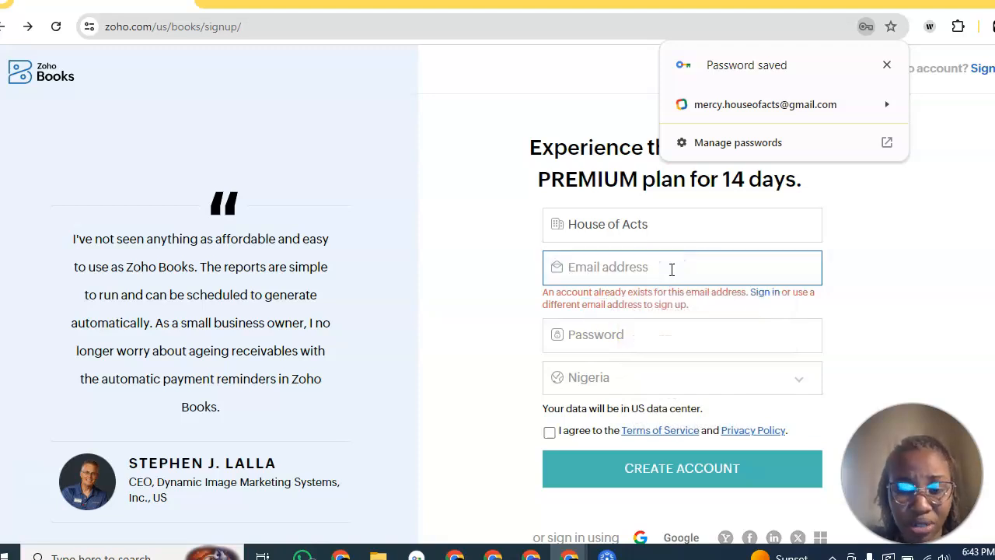
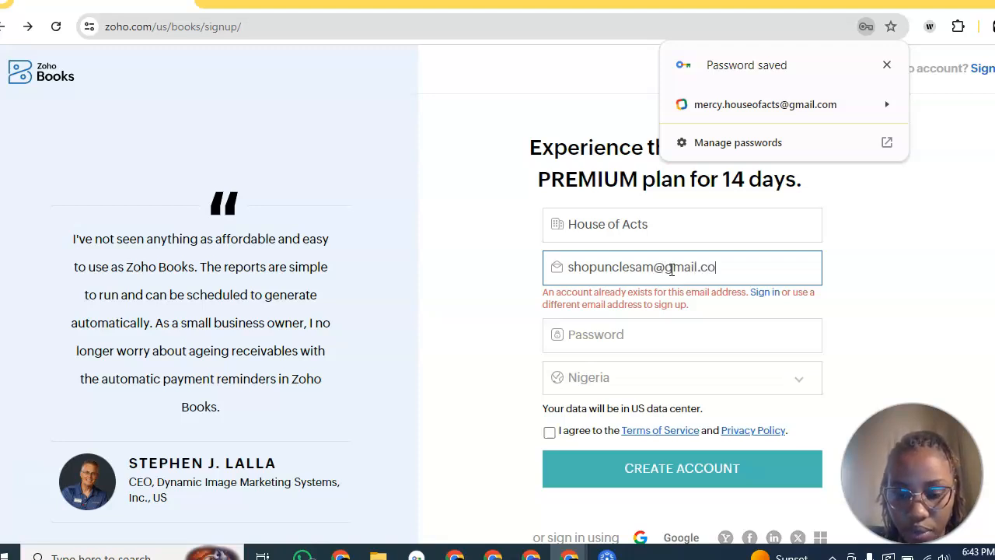
double_click(627, 229)
key(ctrl+a)
Step: Change the company name to ShopUncleSam
text(Unc)
key(BackSpace)
key(BackSpace)
key(BackSpace)
text(S)
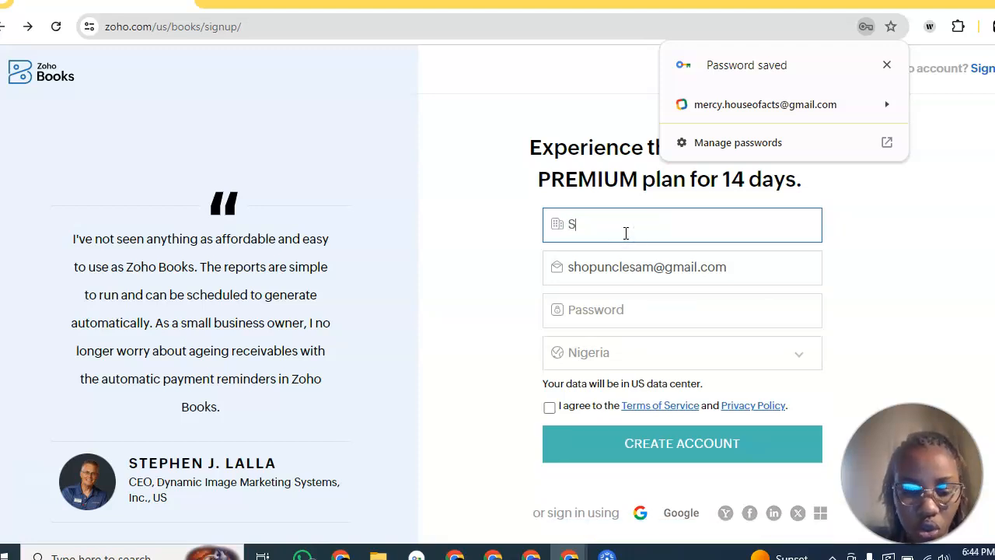
text(hop U)
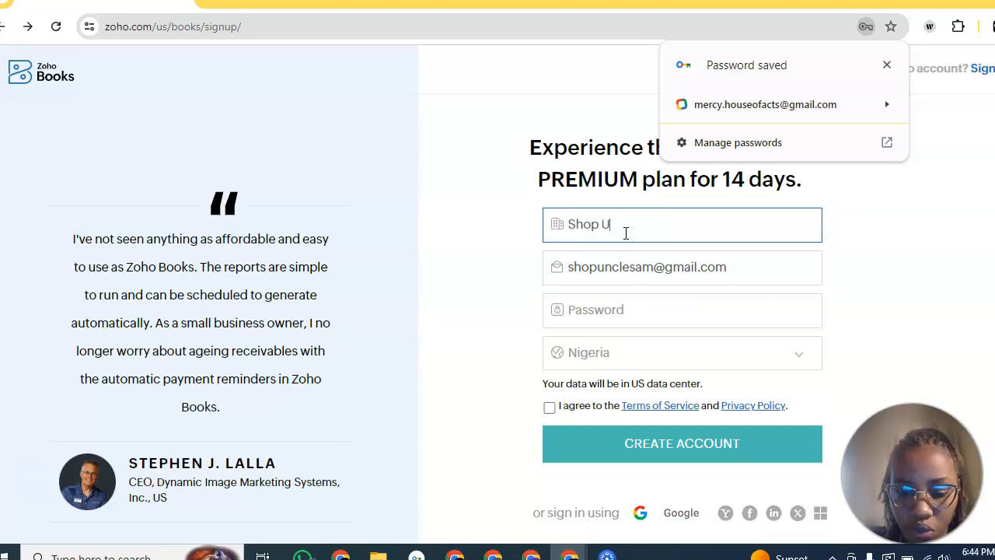
text(ncle Sam)
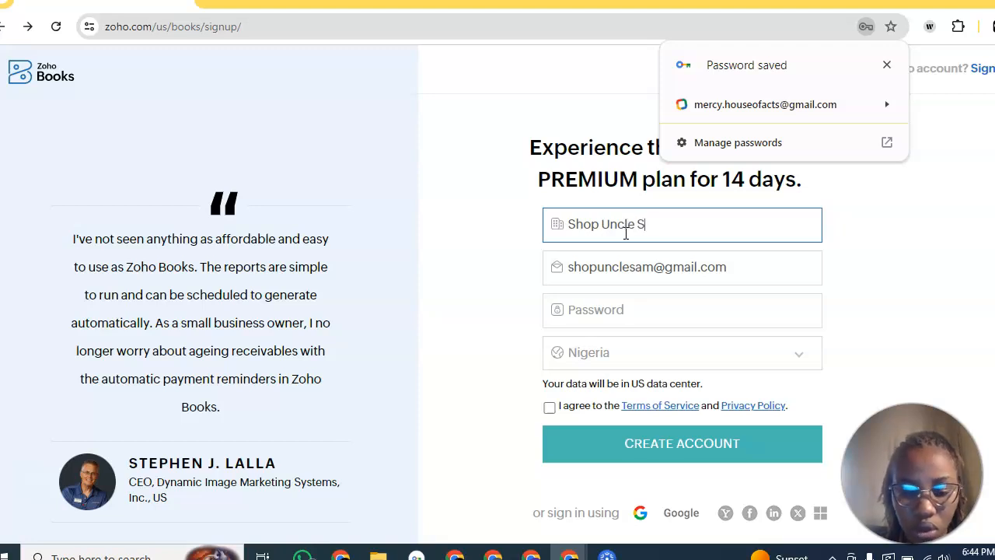
click(640, 225)
key(BackSpace)
key(BackSpace)
text(am)
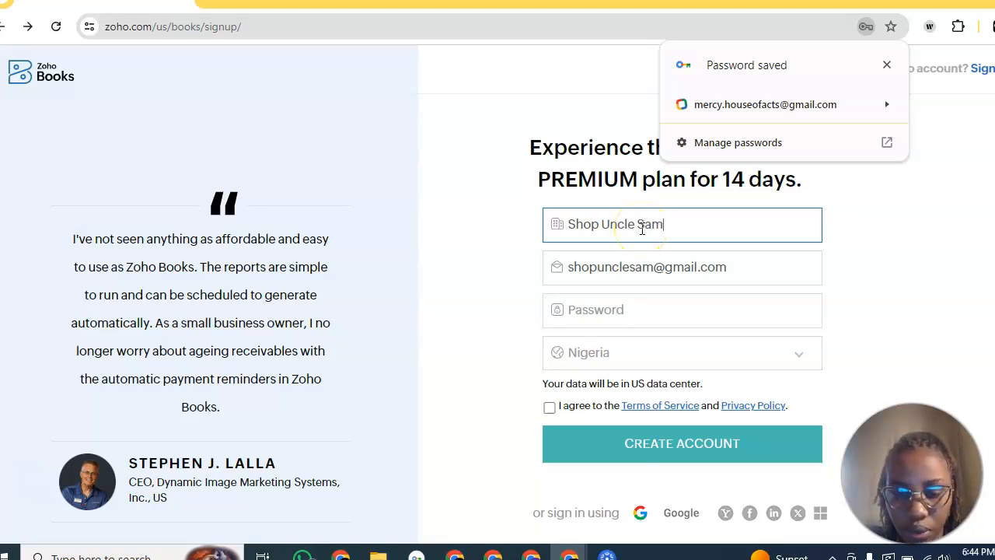
click(638, 226)
key(BackSpace)
click(614, 224)
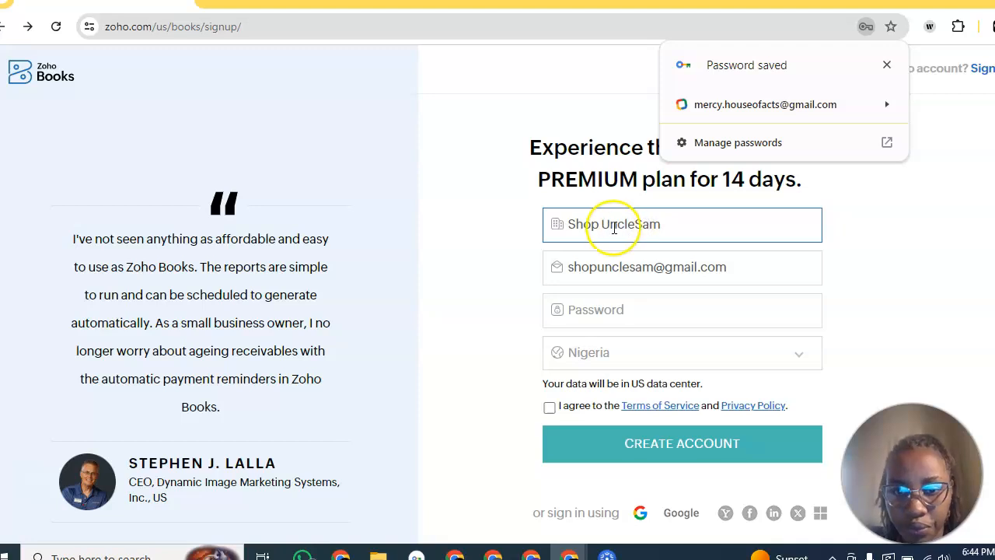
click(606, 225)
key(BackSpace)
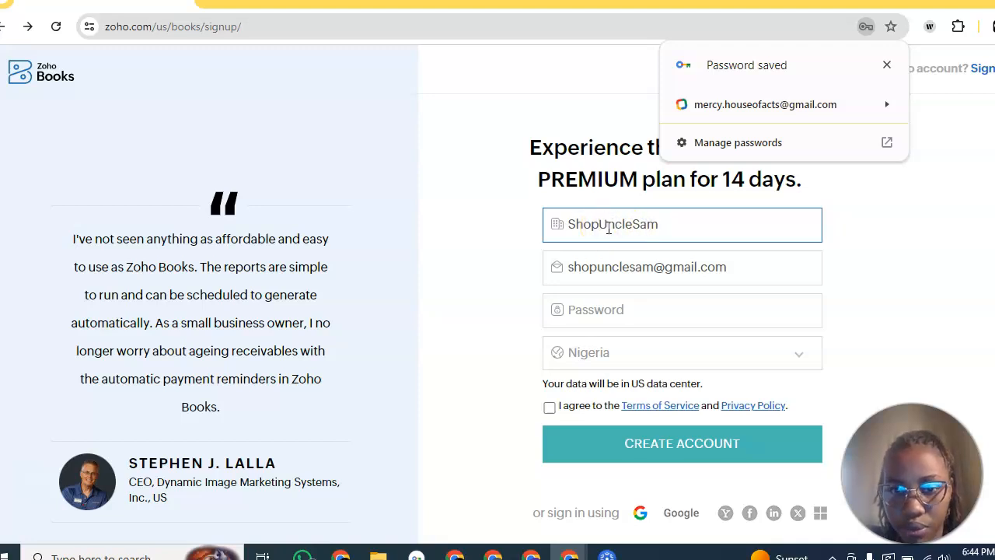
Step: Fill the password with a generated strong password
click(611, 316)
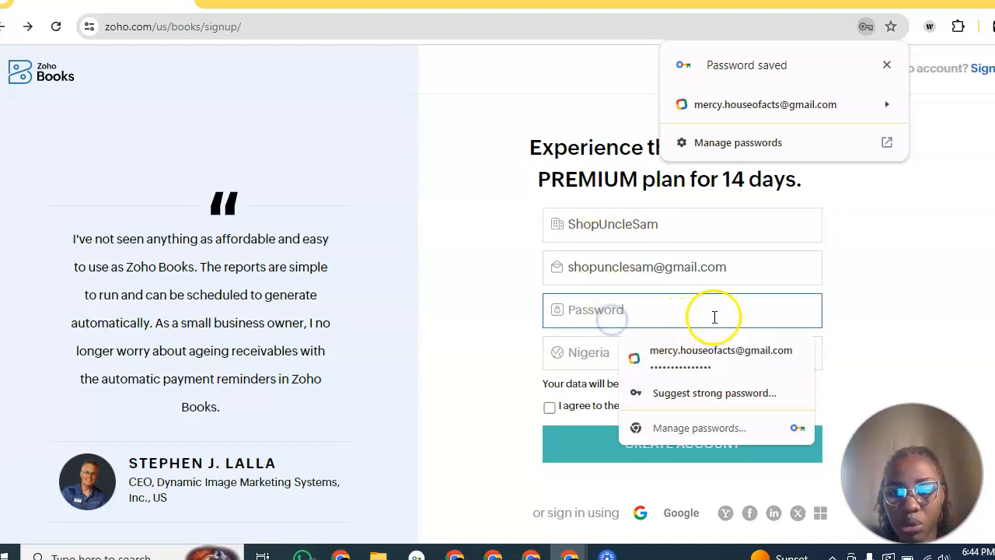
click(910, 297)
click(748, 304)
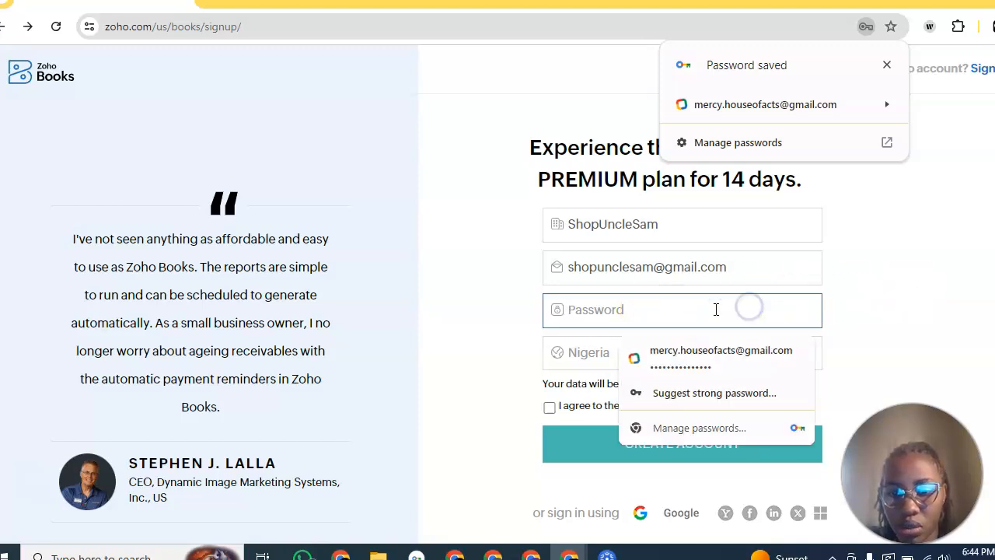
click(692, 393)
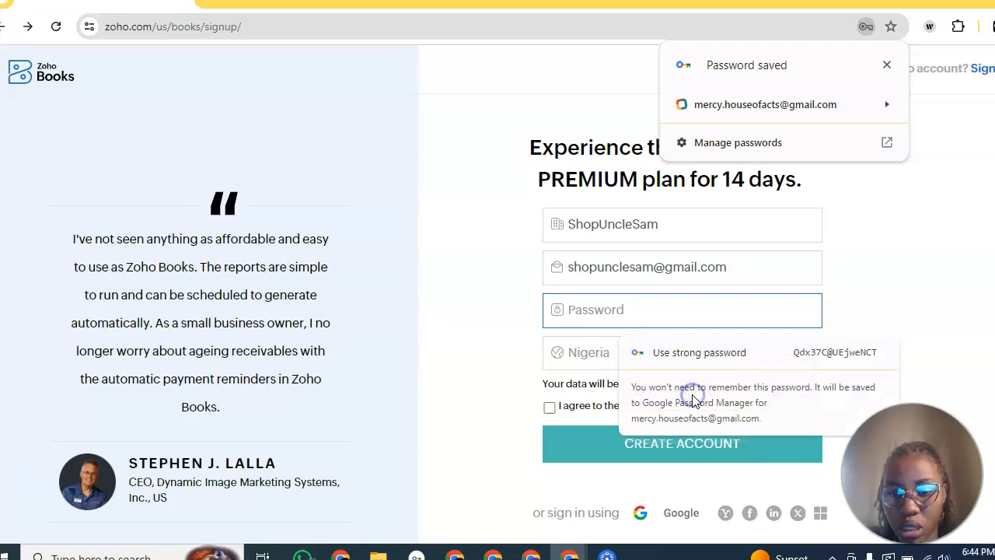
click(764, 352)
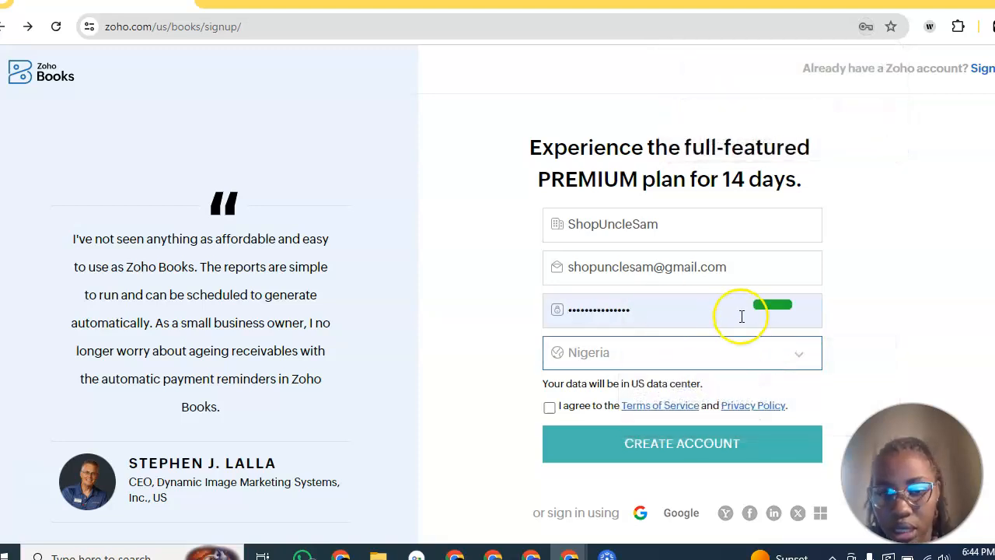
Step: Keep Nigeria as the country, accept the terms and create the account
click(624, 358)
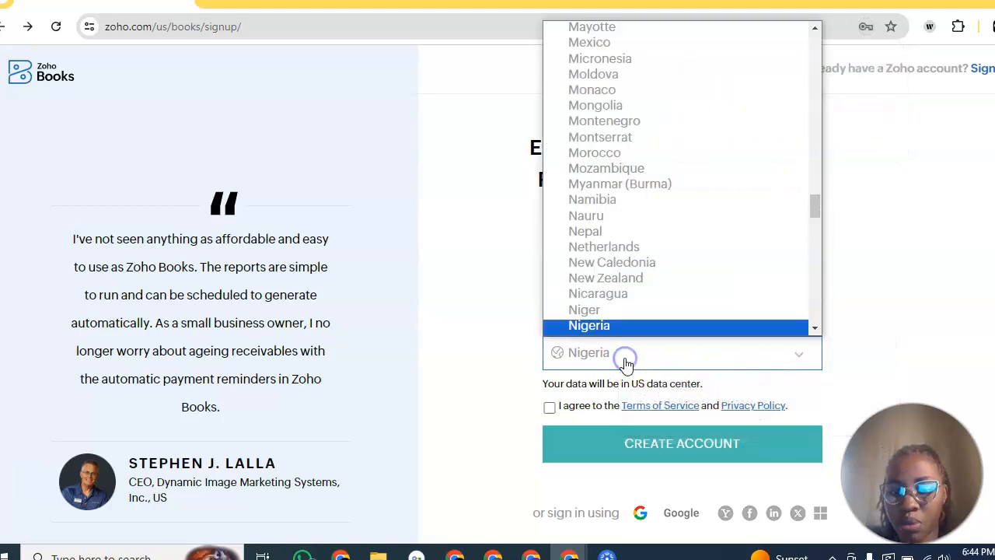
click(603, 354)
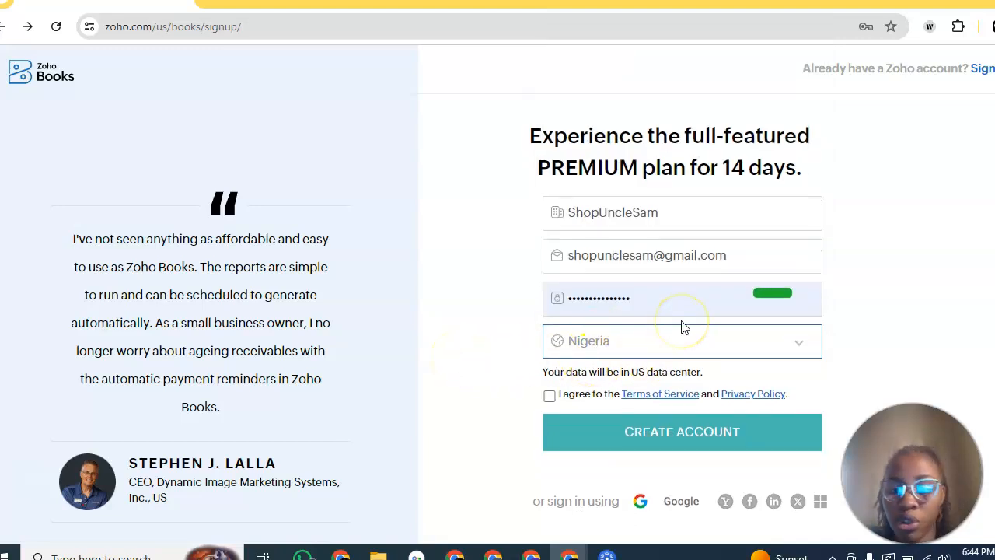
click(576, 396)
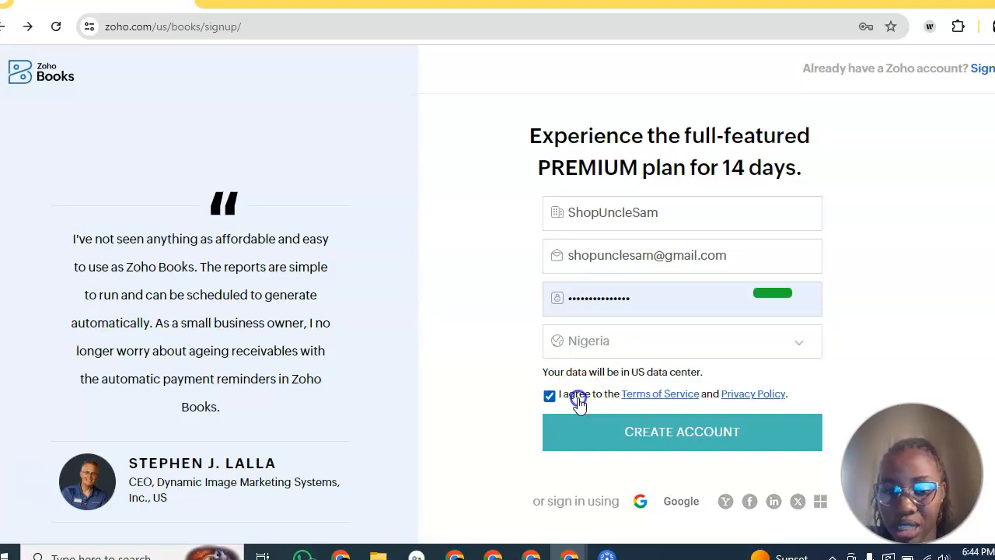
click(590, 437)
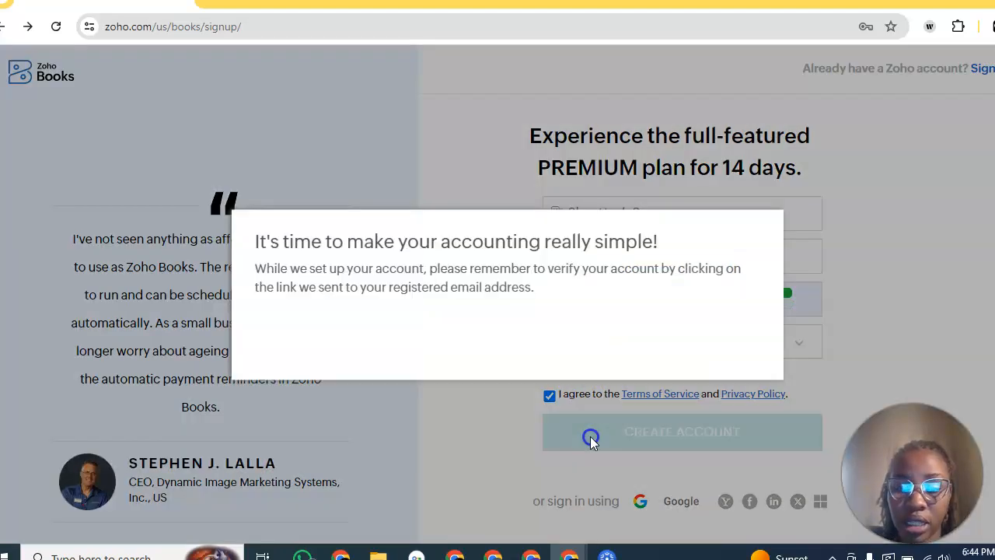
Step: Set the organization's industry to Retail (E-Commerce and Offline)
click(218, 458)
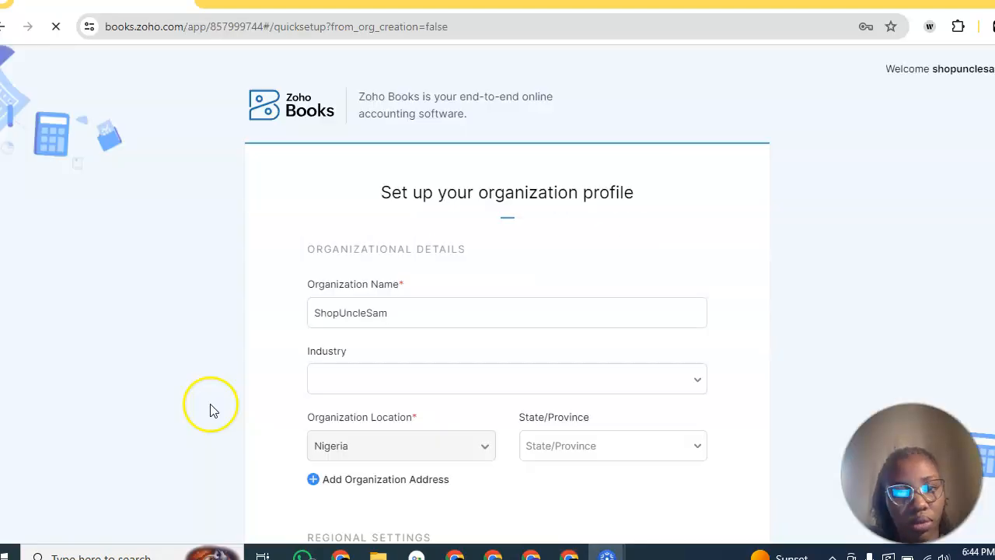
scroll(389, 354, down, 3)
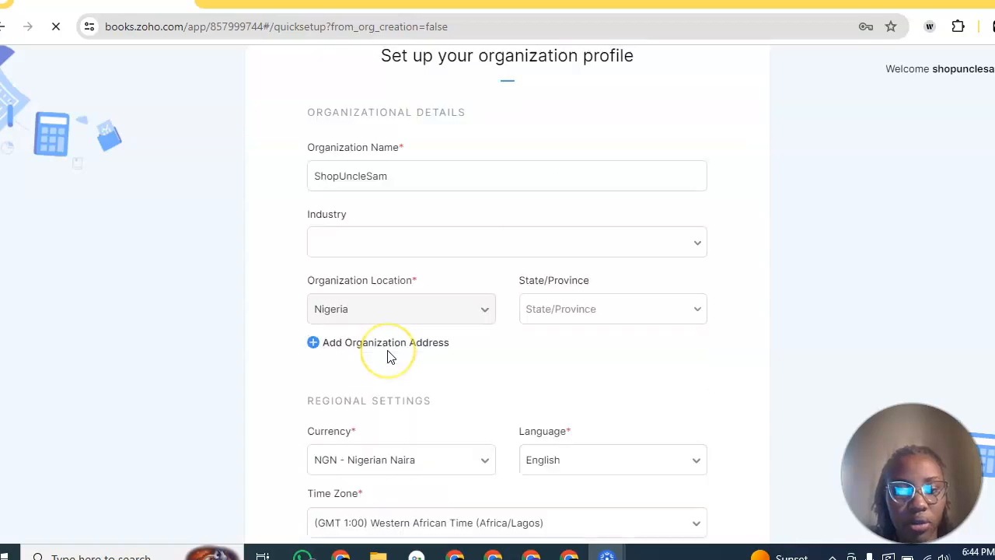
scroll(389, 356, up, 3)
scroll(389, 356, down, 1)
click(325, 337)
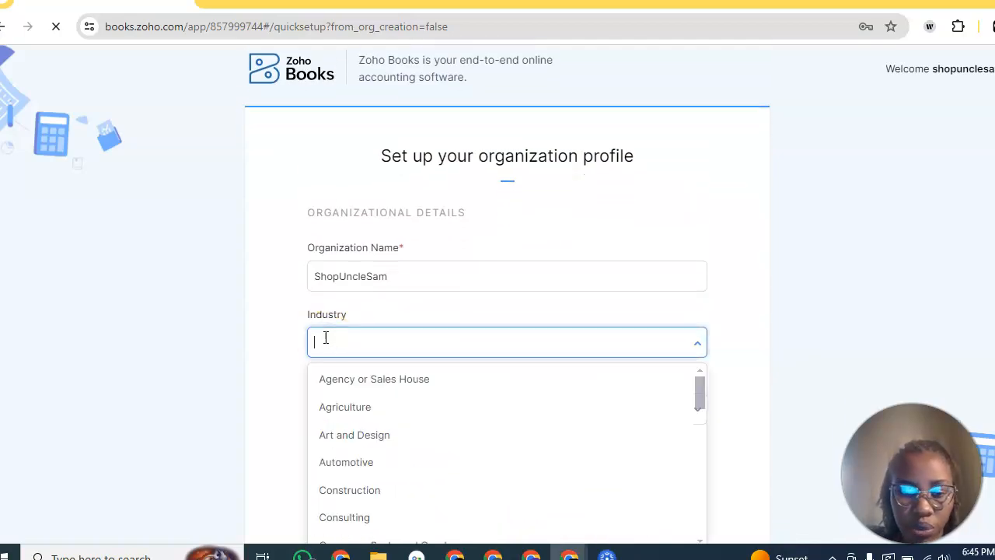
text(fas)
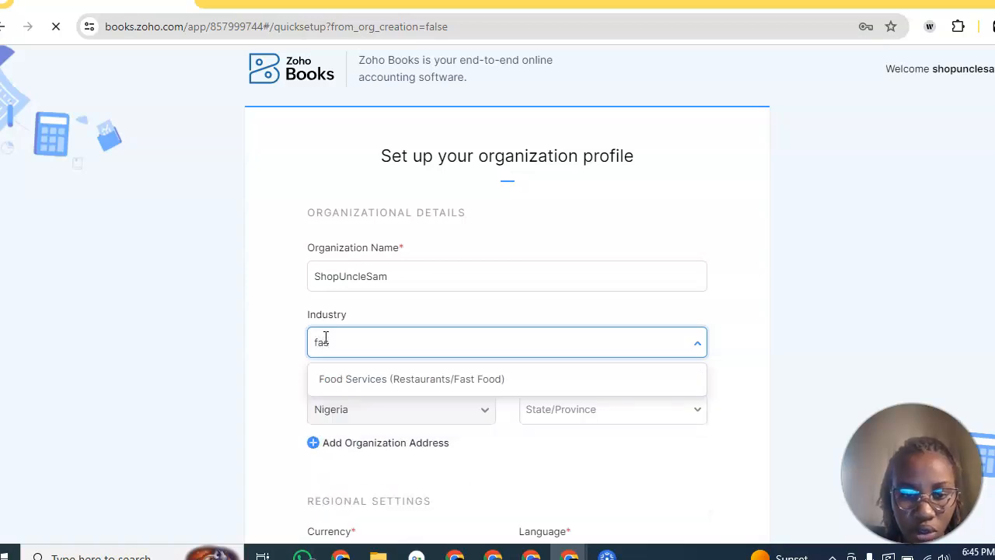
key(BackSpace)
key(BackSpace)
key(BackSpace)
text(cle)
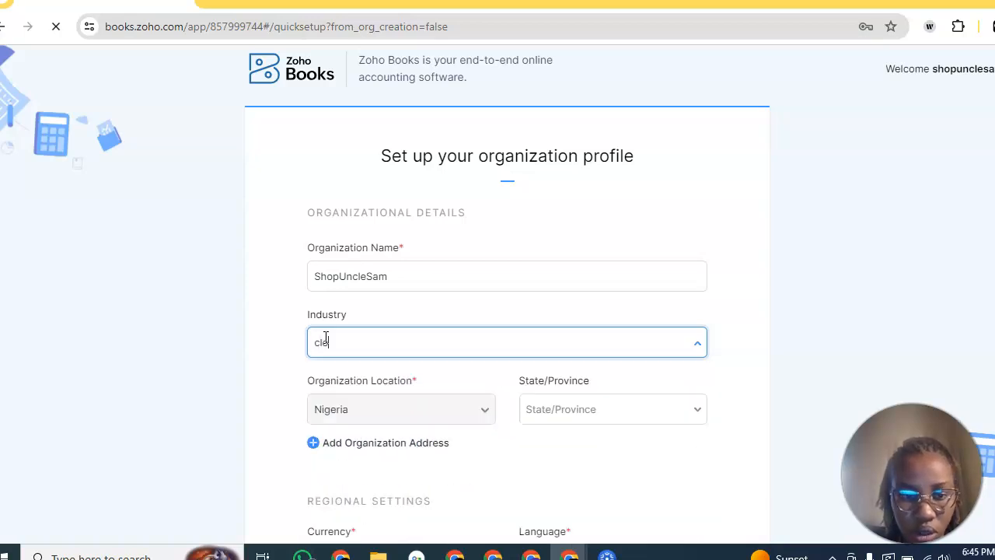
key(BackSpace)
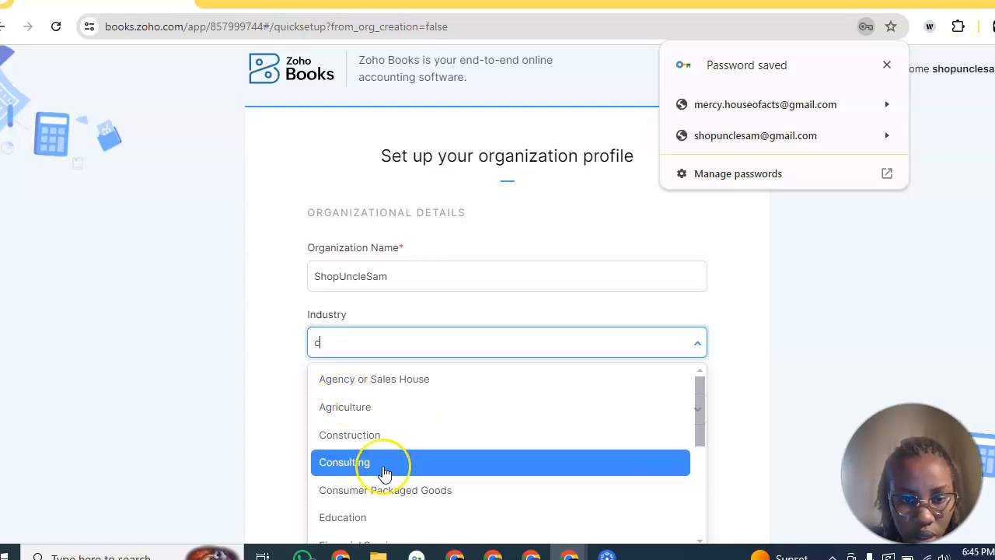
scroll(381, 471, down, 5)
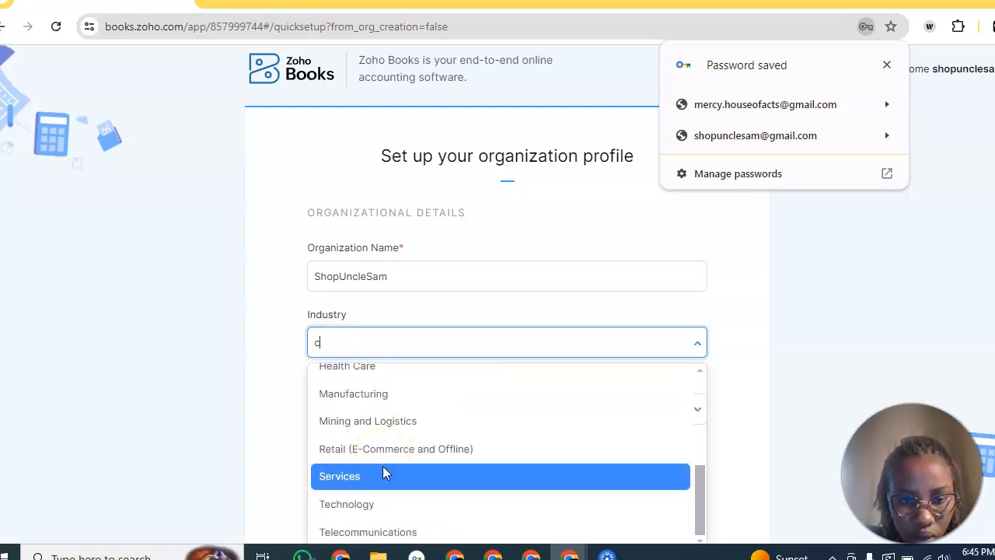
scroll(433, 389, down, 1)
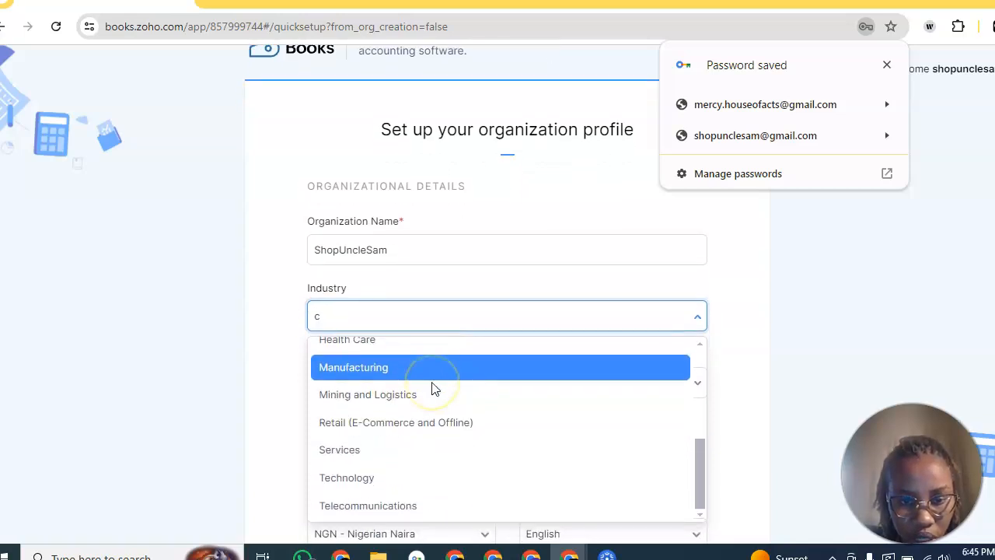
click(390, 429)
Step: Review the industry list and close it, keeping Retail (E-Commerce and Offline)
click(429, 310)
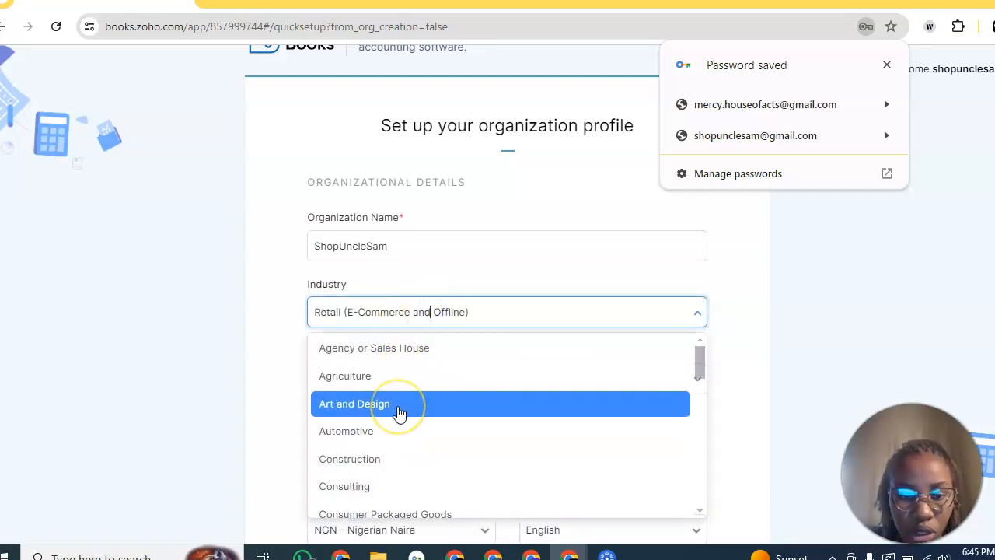
scroll(398, 413, down, 2)
scroll(399, 413, down, 6)
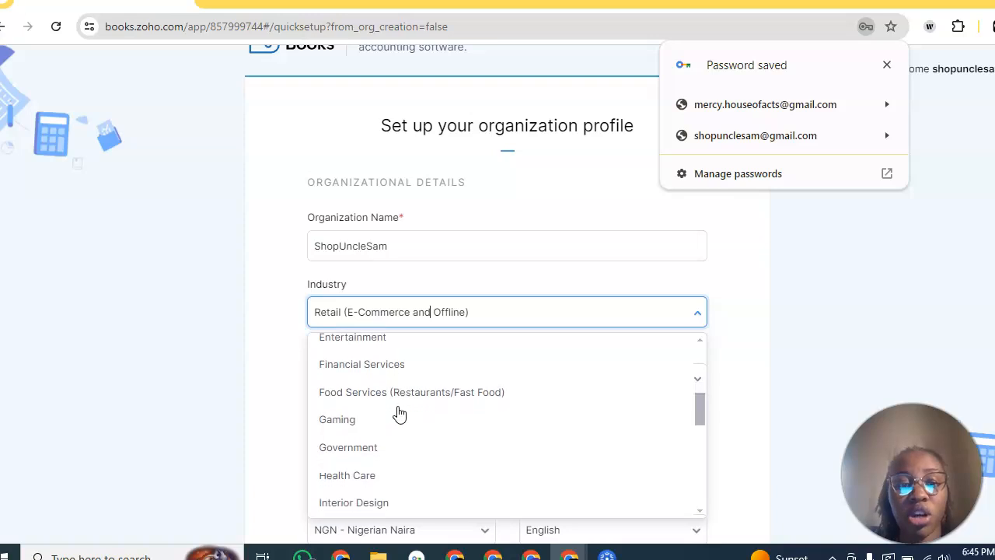
scroll(399, 413, down, 3)
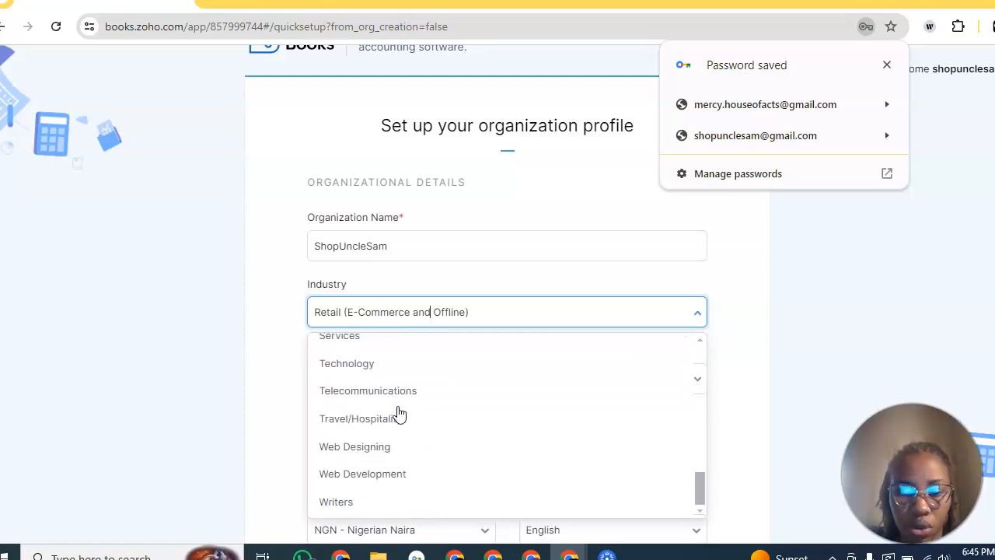
click(189, 395)
click(438, 315)
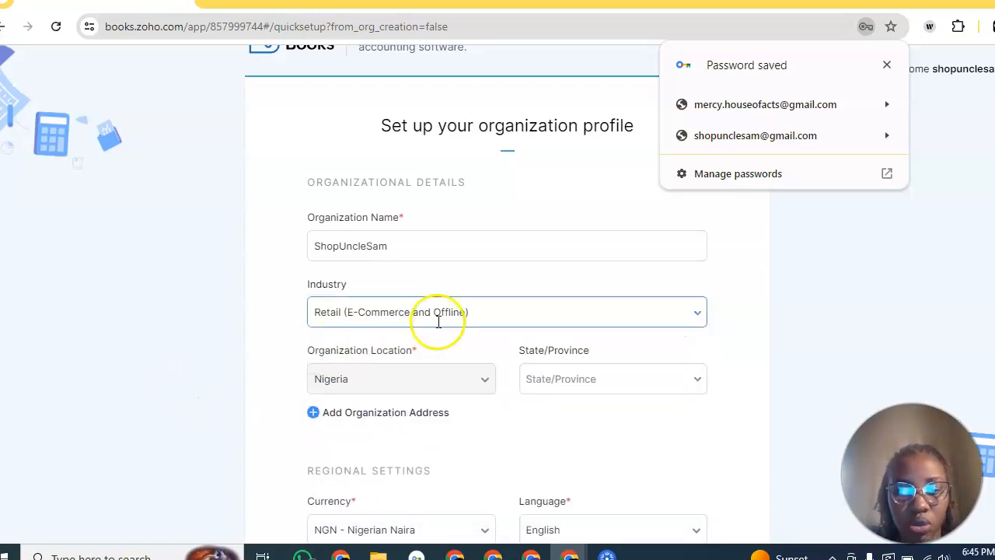
scroll(424, 318, down, 1)
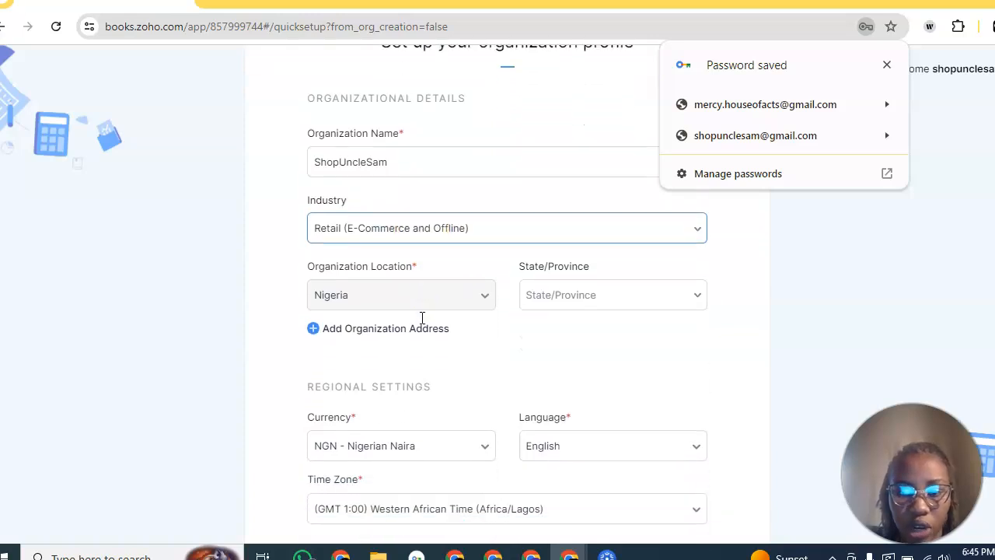
Step: Set the organization's state to Lagos
click(887, 64)
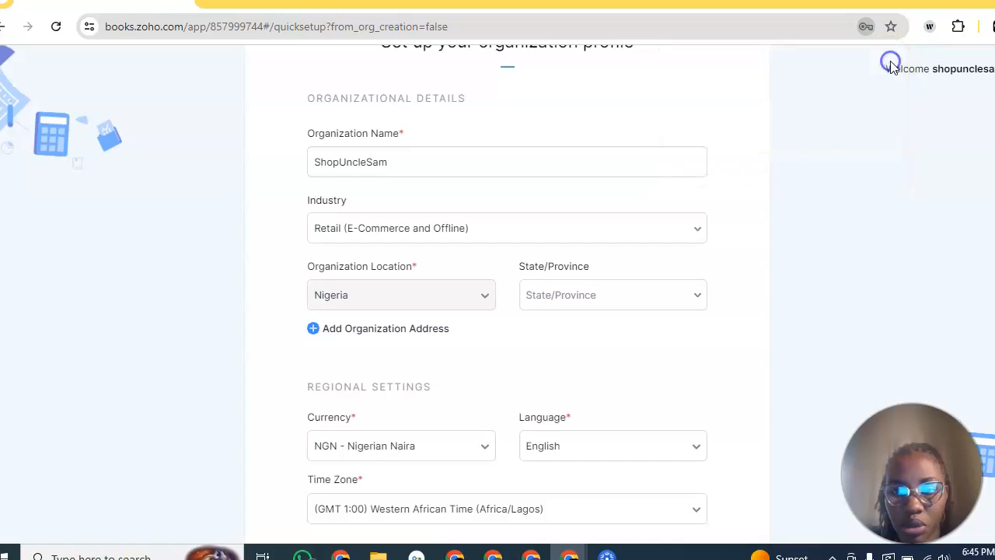
click(584, 293)
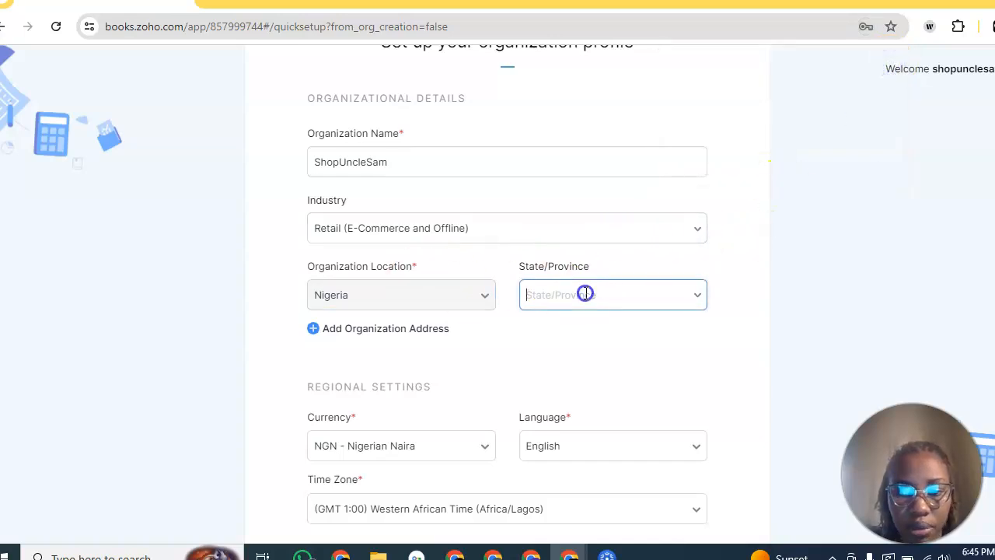
text(Lag)
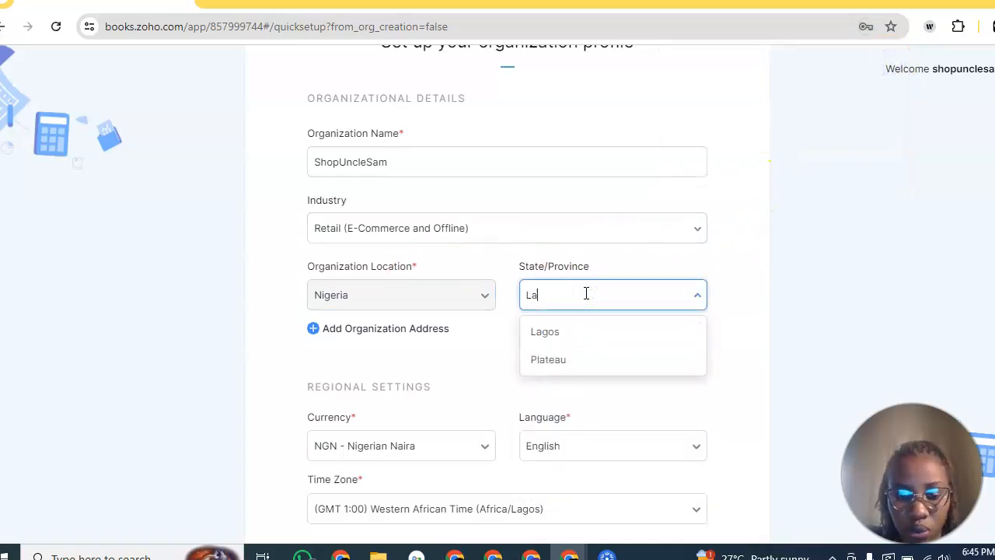
click(546, 334)
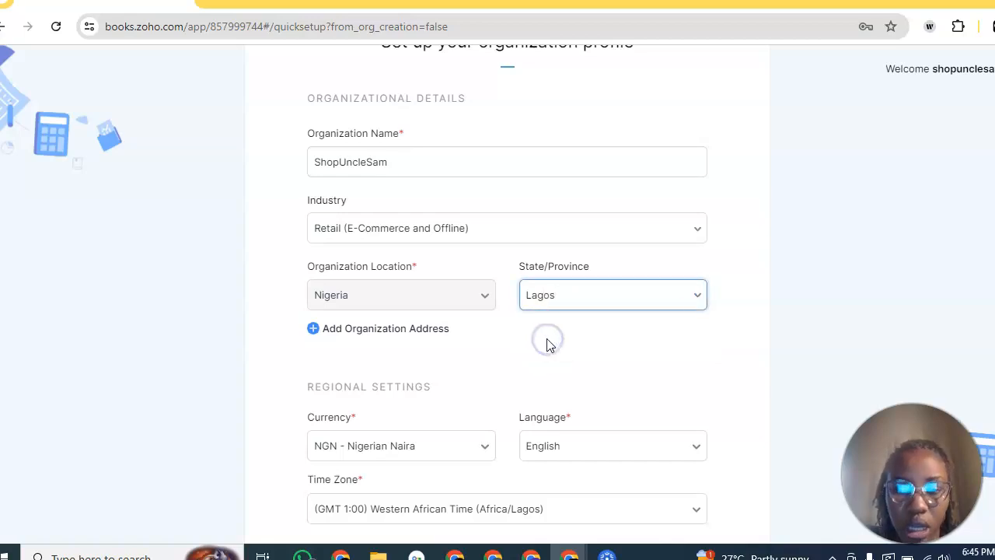
scroll(548, 342, down, 2)
scroll(548, 345, down, 2)
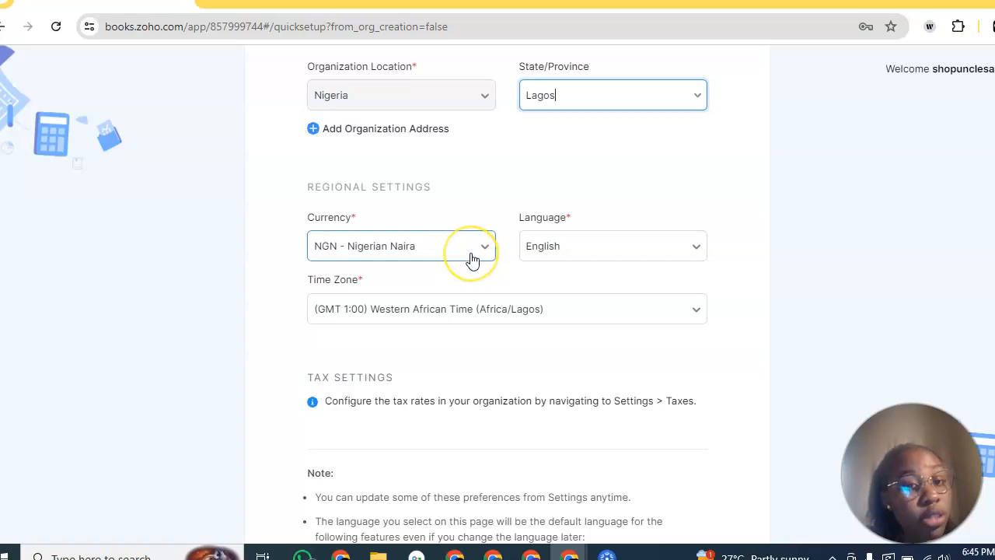
scroll(472, 259, down, 1)
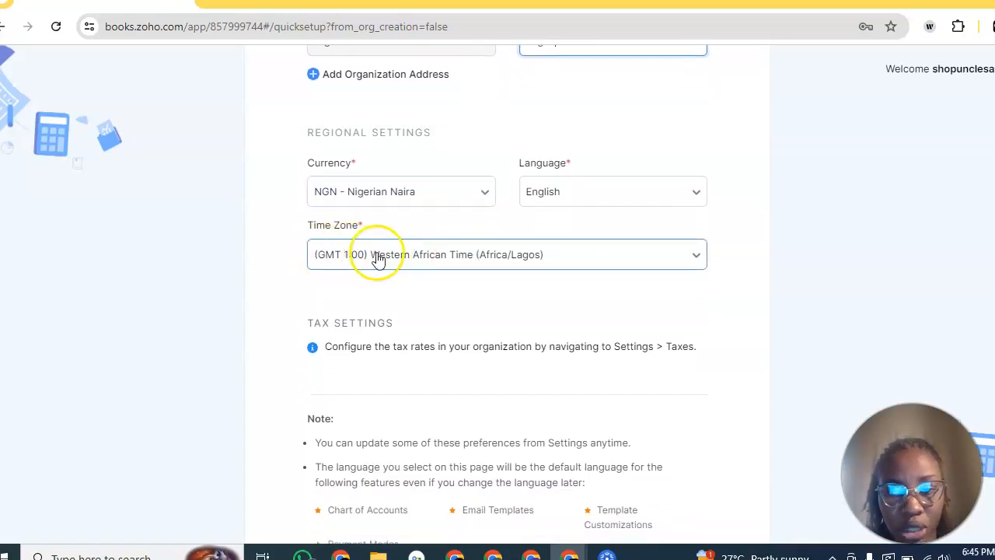
Step: Keep the Africa/Lagos time zone and finish the organization setup with Get Started
click(460, 263)
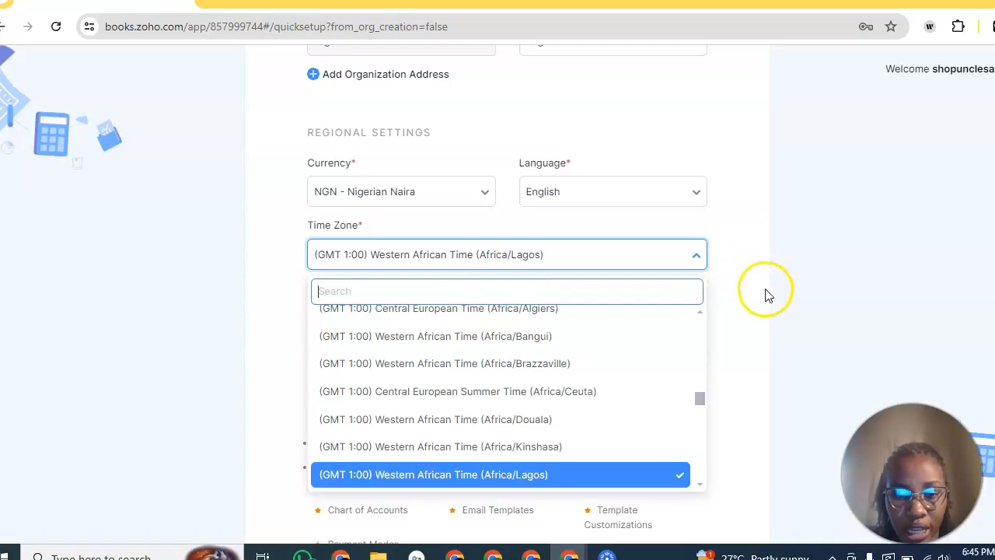
click(782, 342)
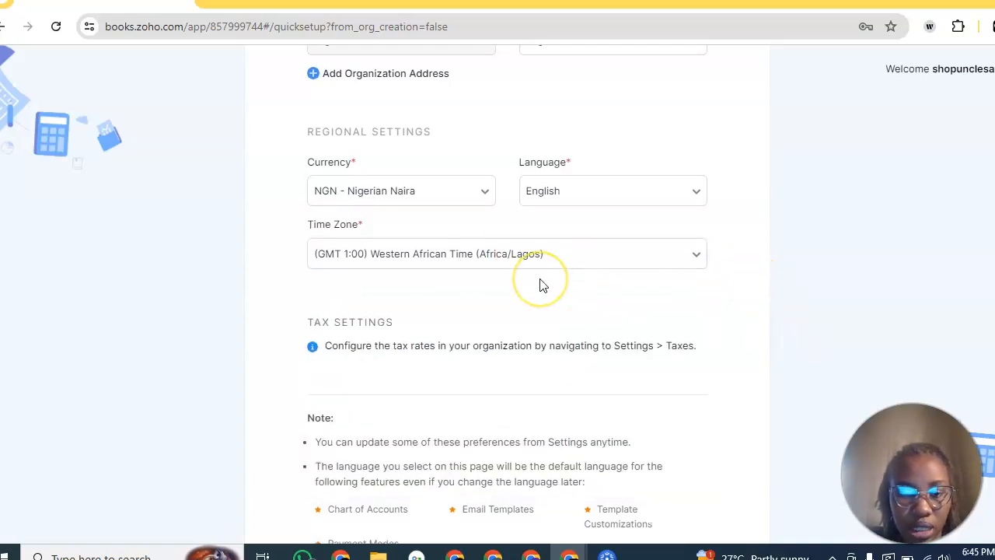
scroll(542, 284, down, 2)
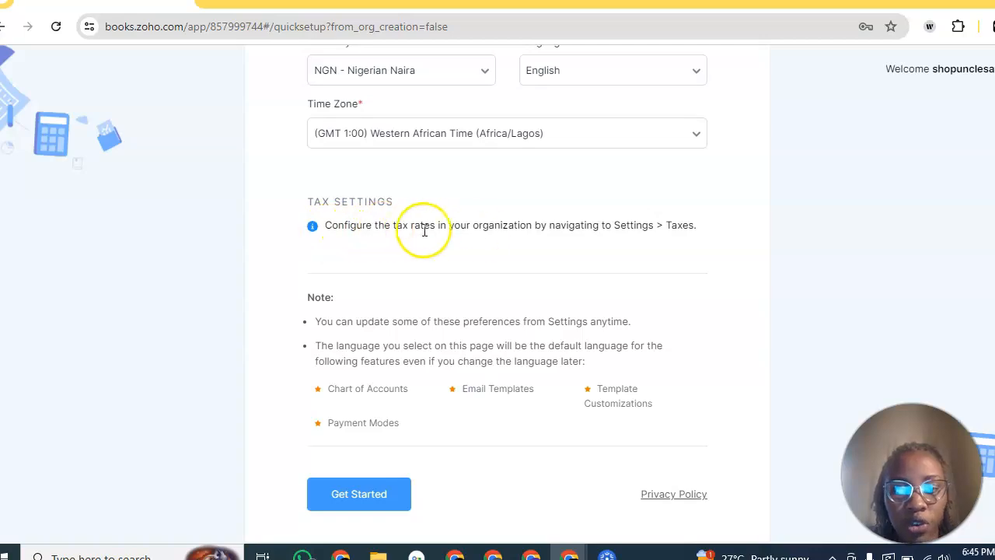
scroll(573, 245, down, 1)
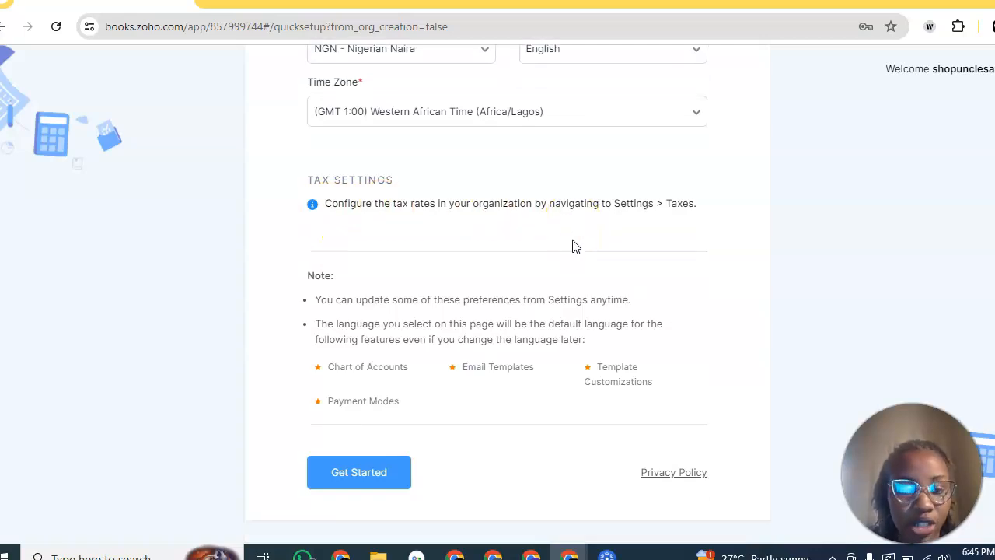
scroll(574, 246, up, 5)
scroll(574, 246, down, 5)
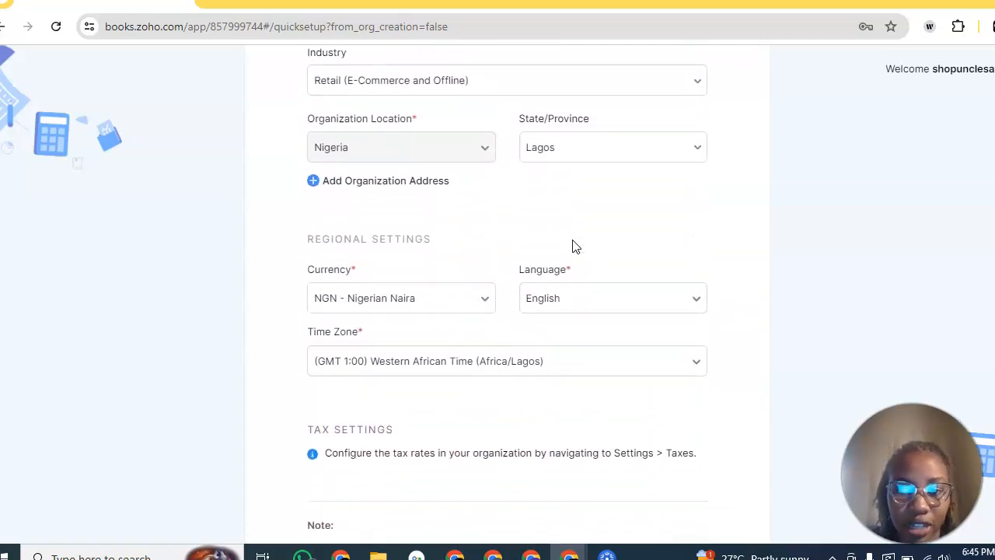
click(369, 480)
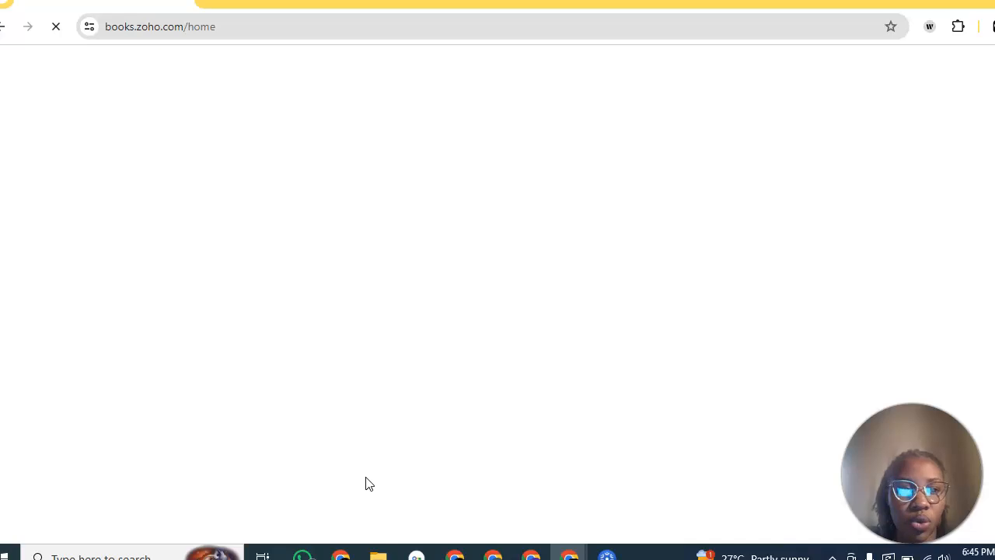
Step: Enter the app, decline the guided tour and switch to the home dashboard
click(266, 479)
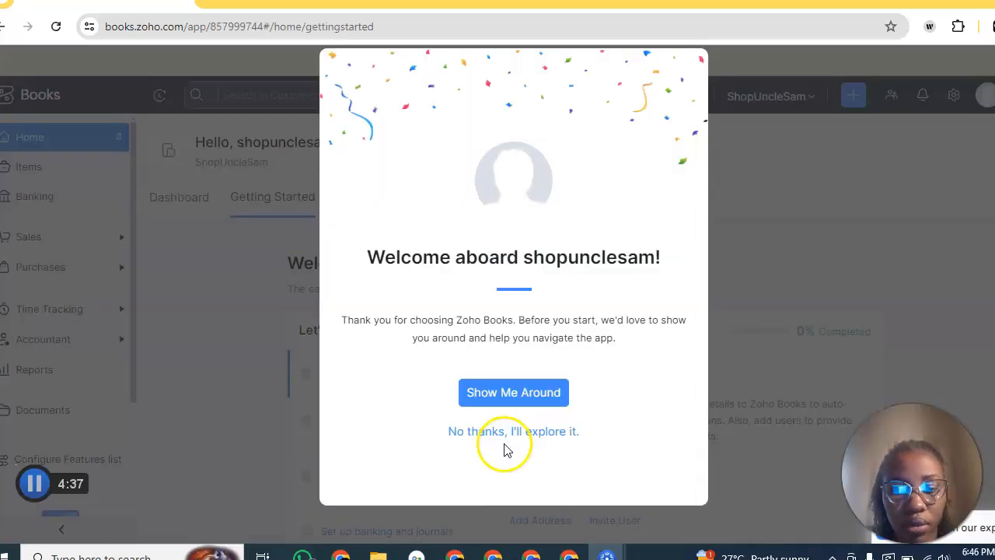
click(499, 432)
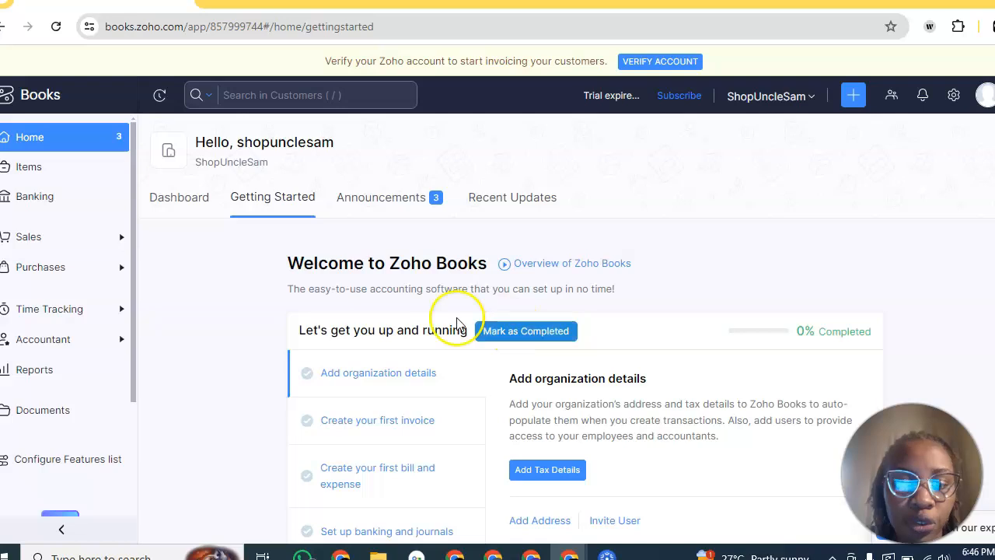
click(185, 199)
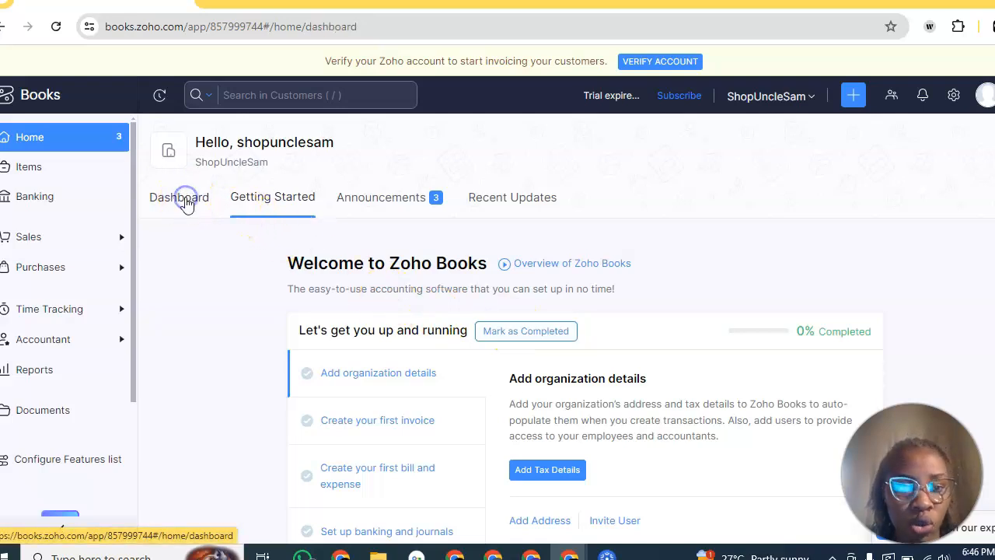
scroll(333, 351, down, 5)
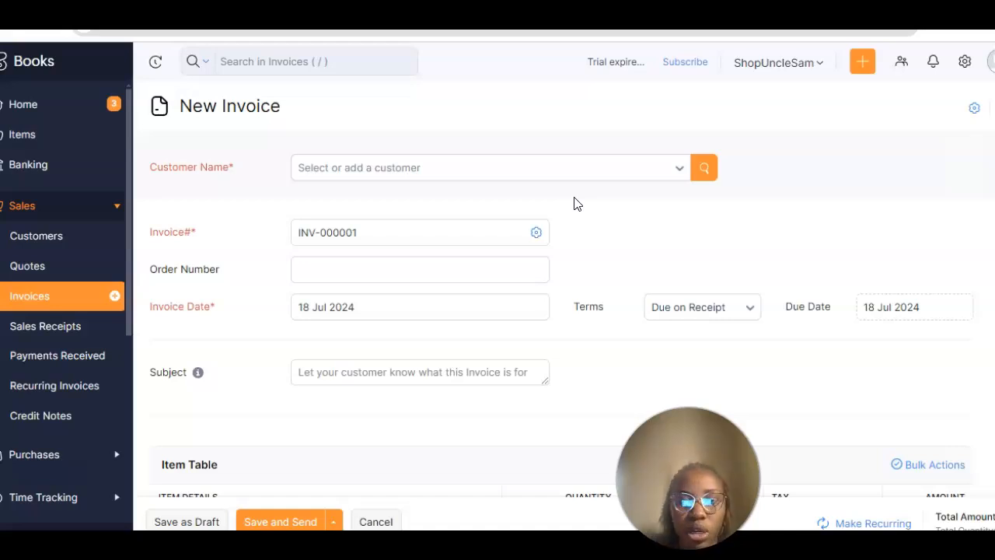
Step: Choose New Customer from the invoice's Customer Name dropdown
click(428, 170)
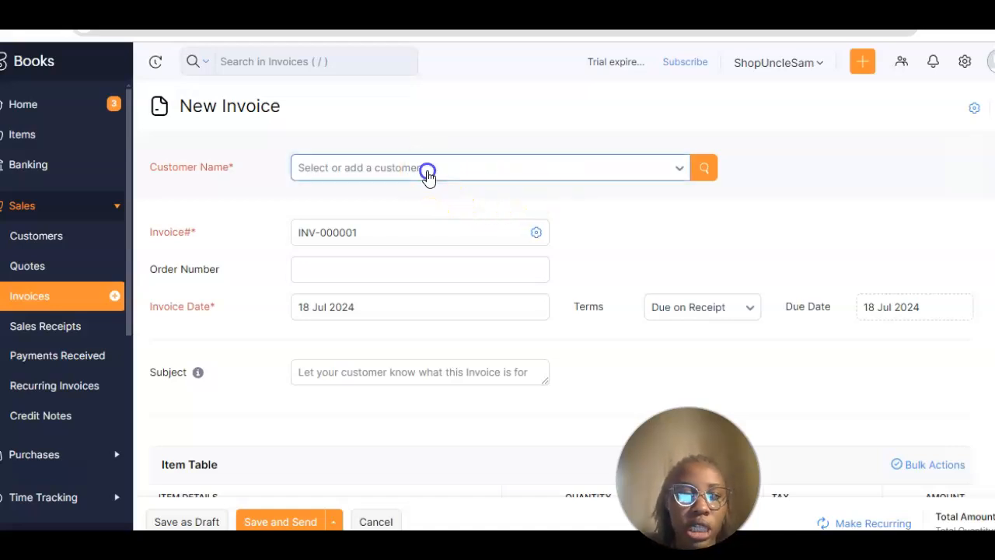
click(361, 265)
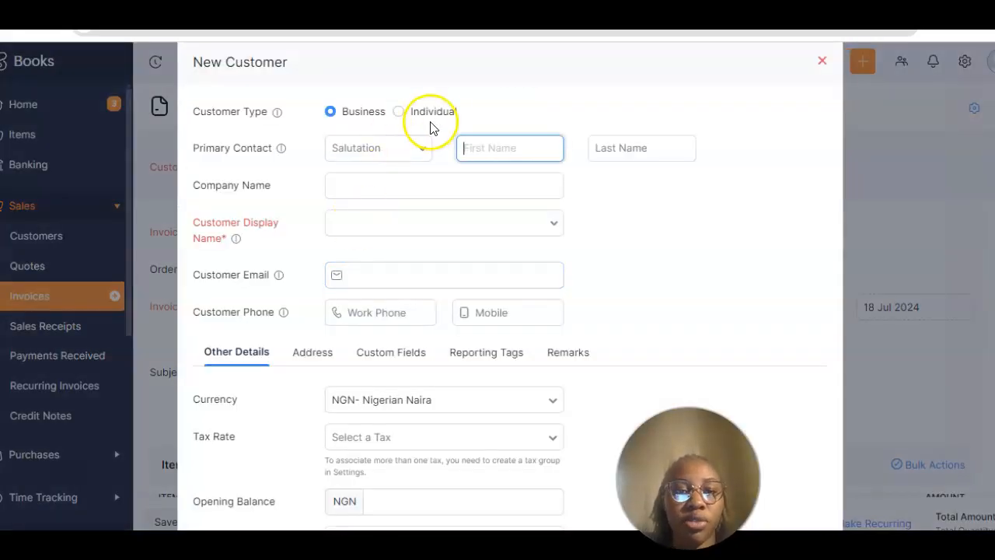
Step: Enter an Individual customer with salutation Mrs., her first and last name, and company House of Acts
click(400, 112)
click(384, 151)
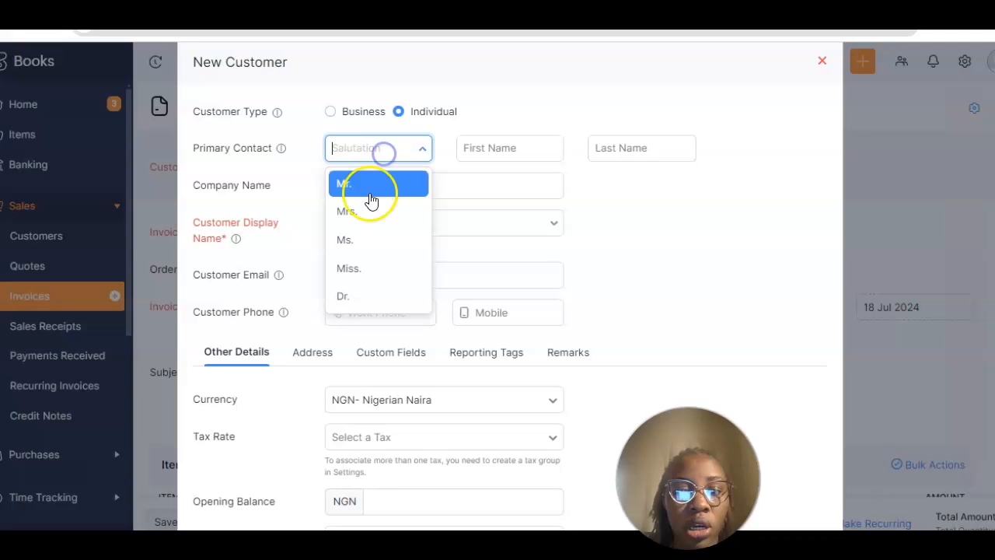
click(356, 215)
click(510, 152)
click(622, 153)
click(444, 178)
text(House of)
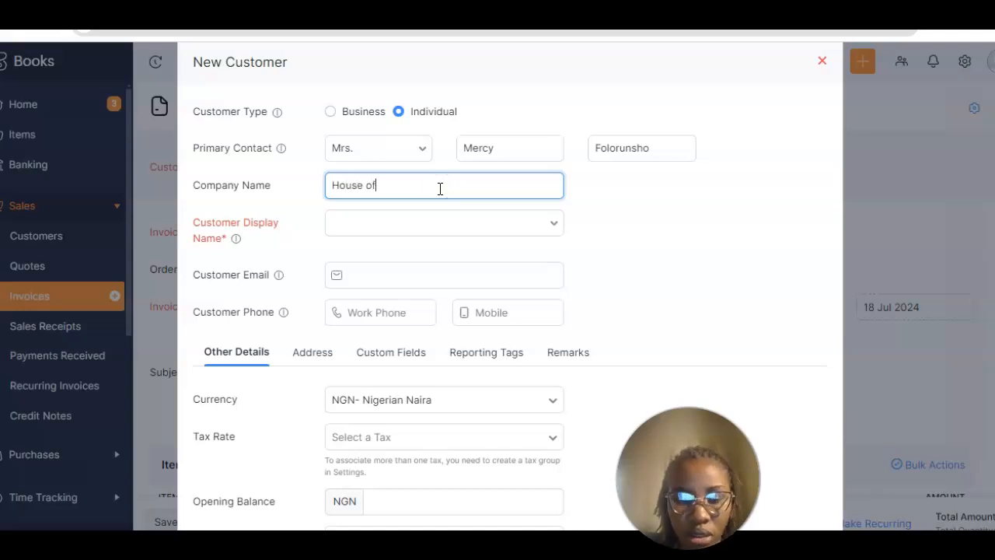
text( Acts)
Step: Use salutation plus full name as display name, add her e-mail, and save the customer
click(400, 233)
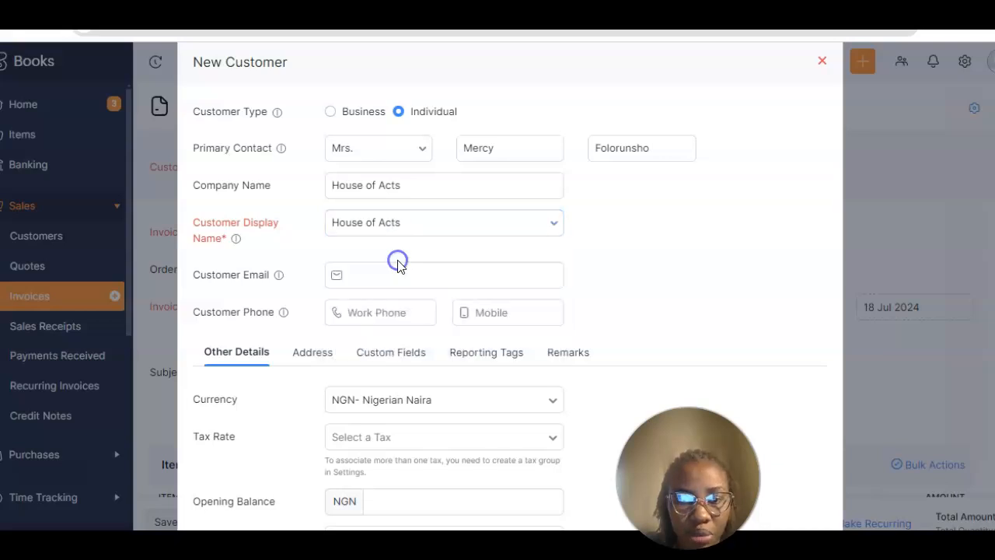
click(365, 223)
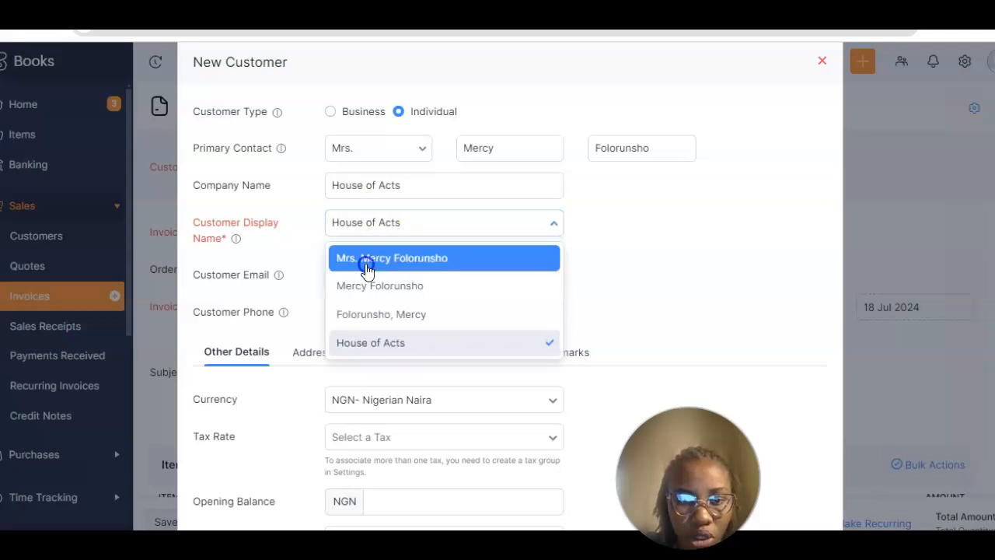
click(367, 259)
click(360, 279)
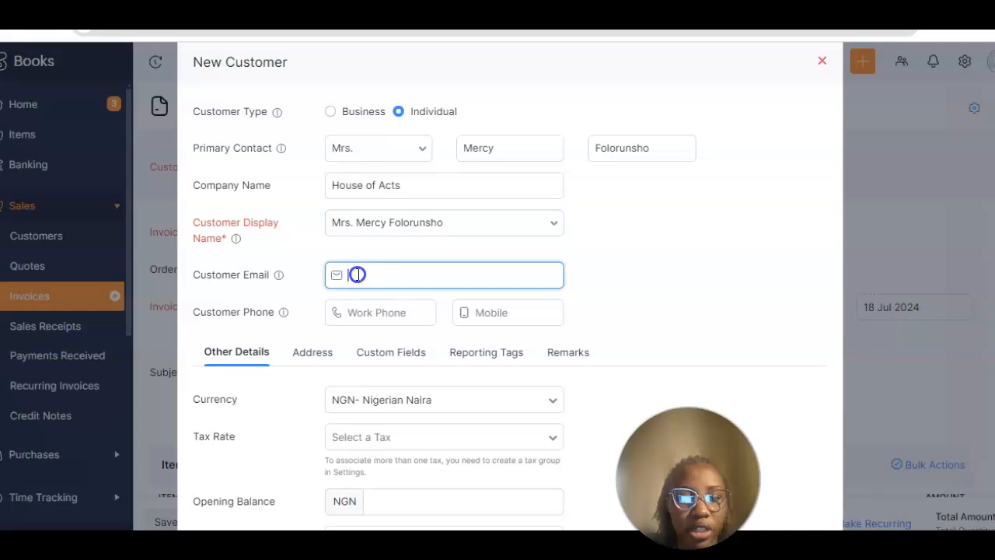
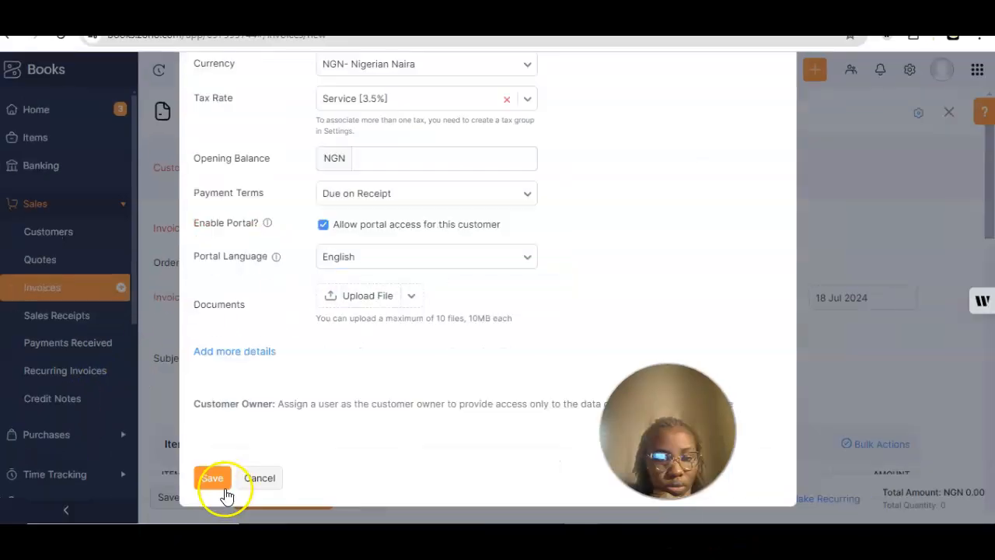
click(217, 480)
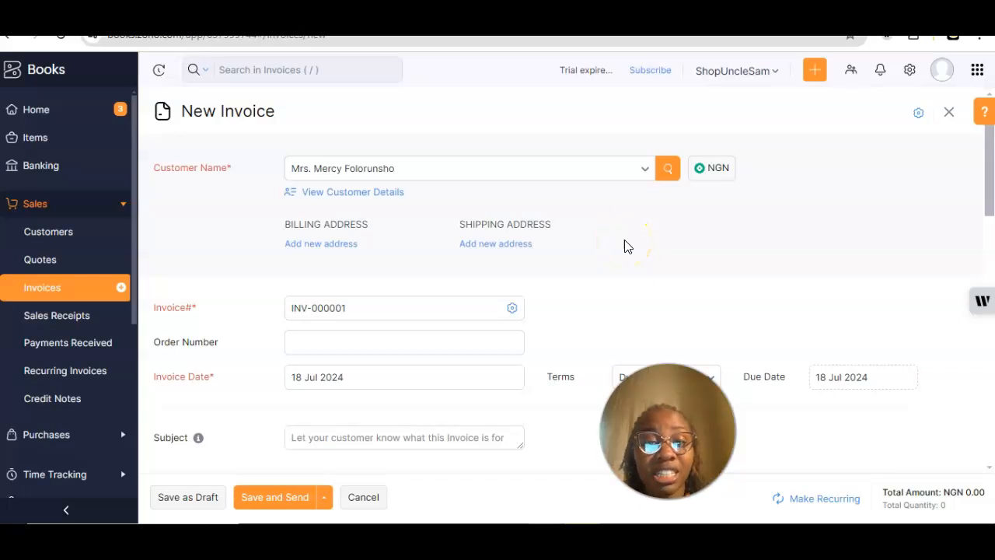
Step: Enter 'Invoice for Email Marketing' as the invoice subject
scroll(628, 246, down, 2)
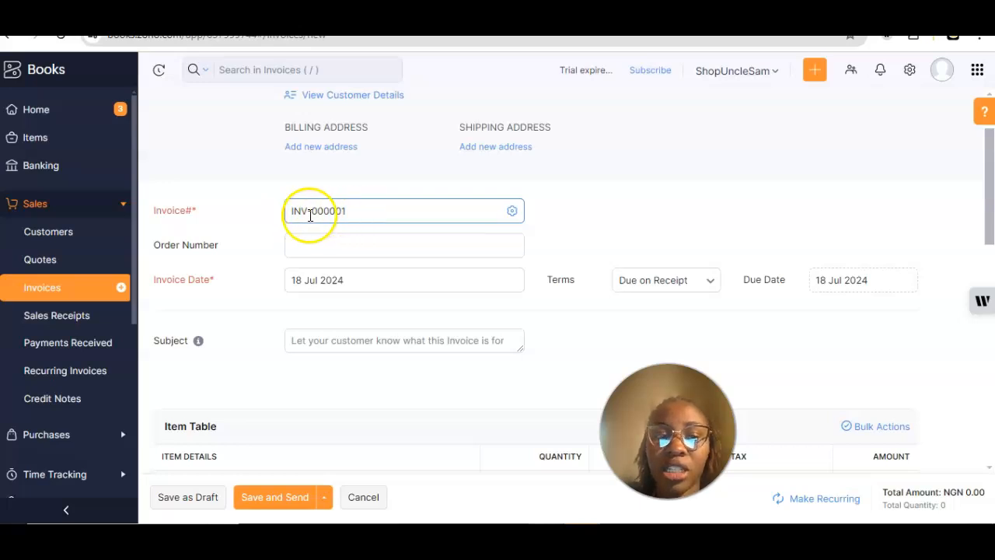
click(349, 246)
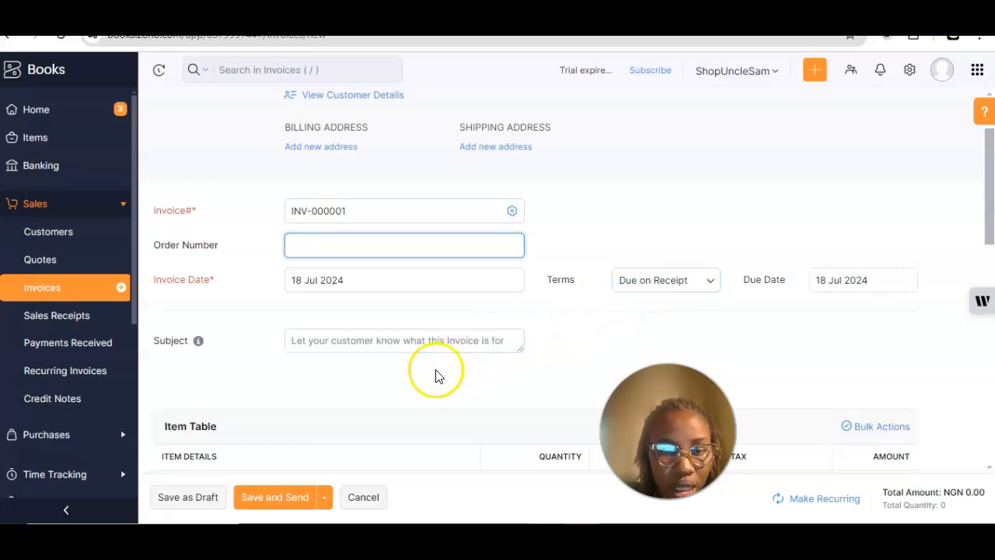
scroll(435, 375, down, 1)
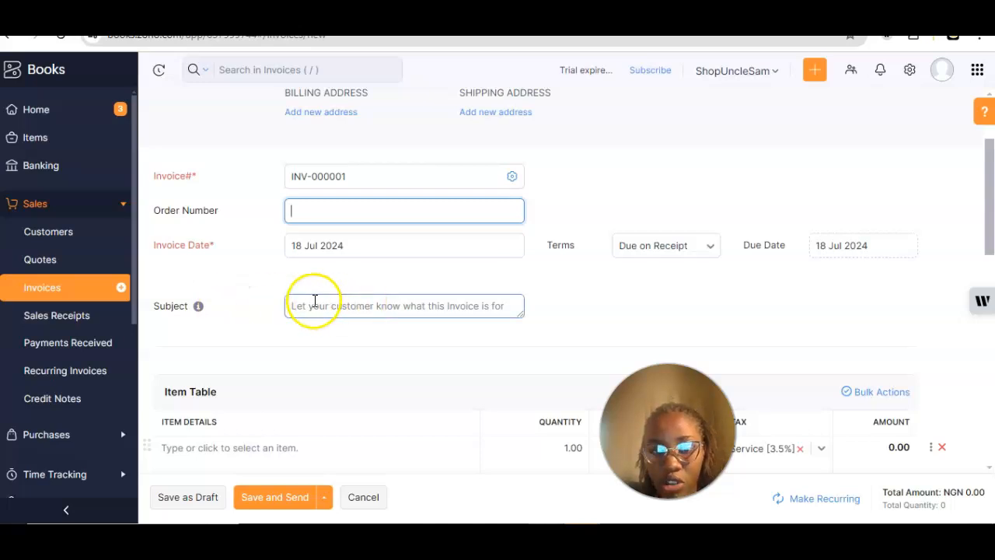
click(468, 305)
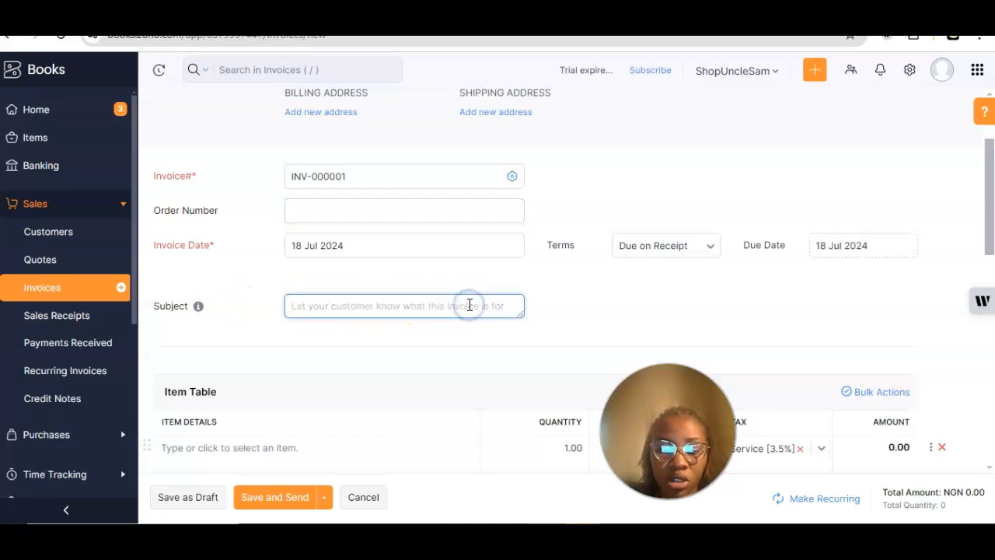
text(Invoice for Email Marketing)
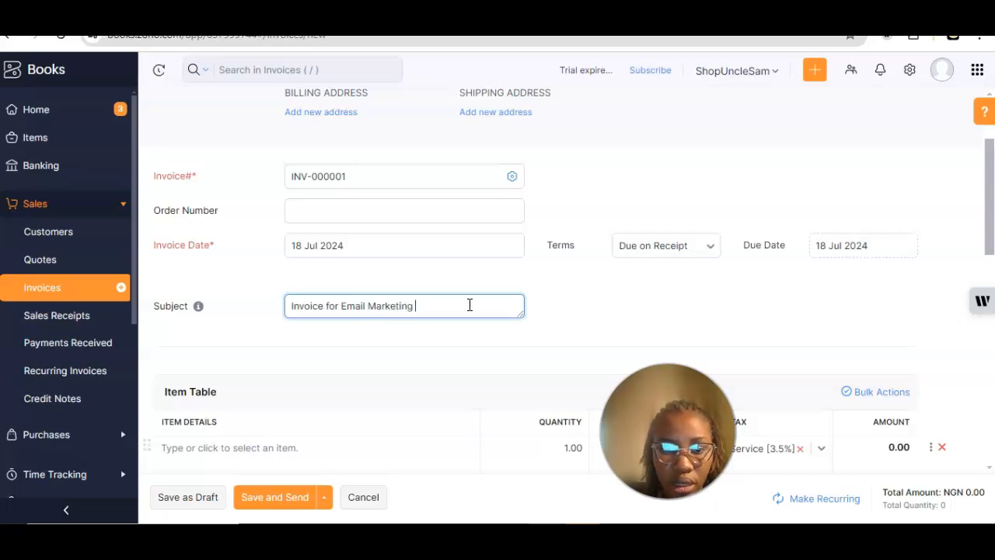
click(401, 309)
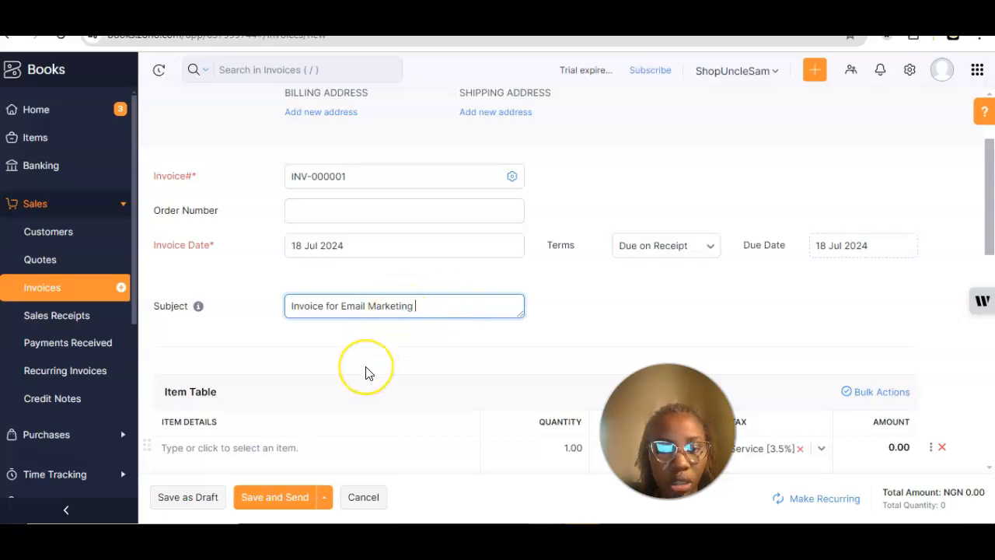
scroll(366, 371, down, 2)
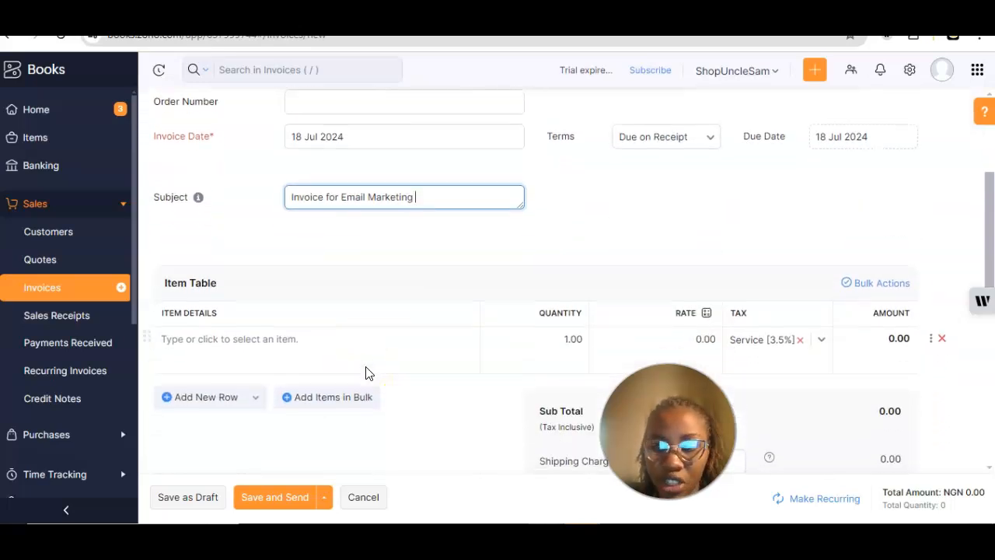
Step: Set the line item's rate to 150000, keeping Service [3.5%] tax, for a NGN 150,000.00 total
scroll(366, 373, down, 1)
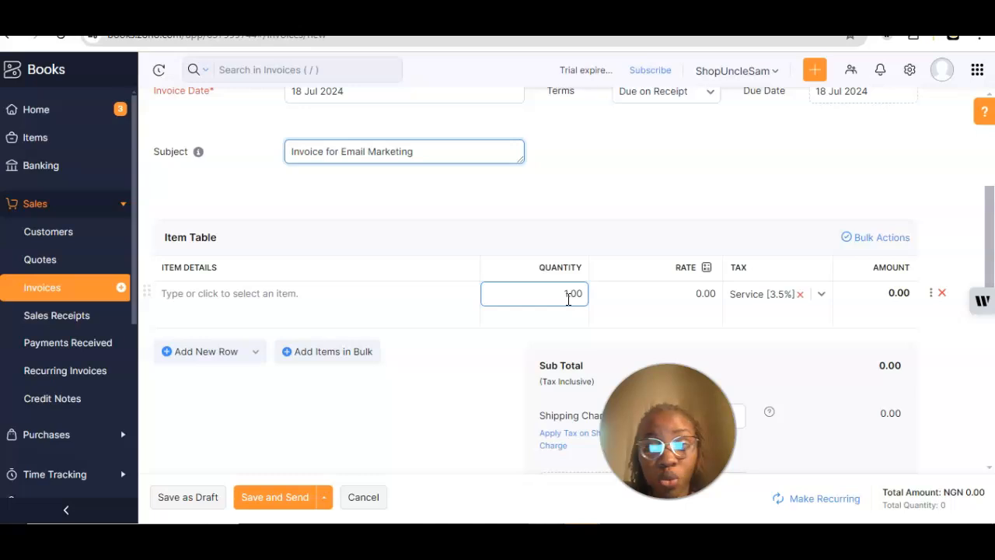
scroll(568, 299, down, 3)
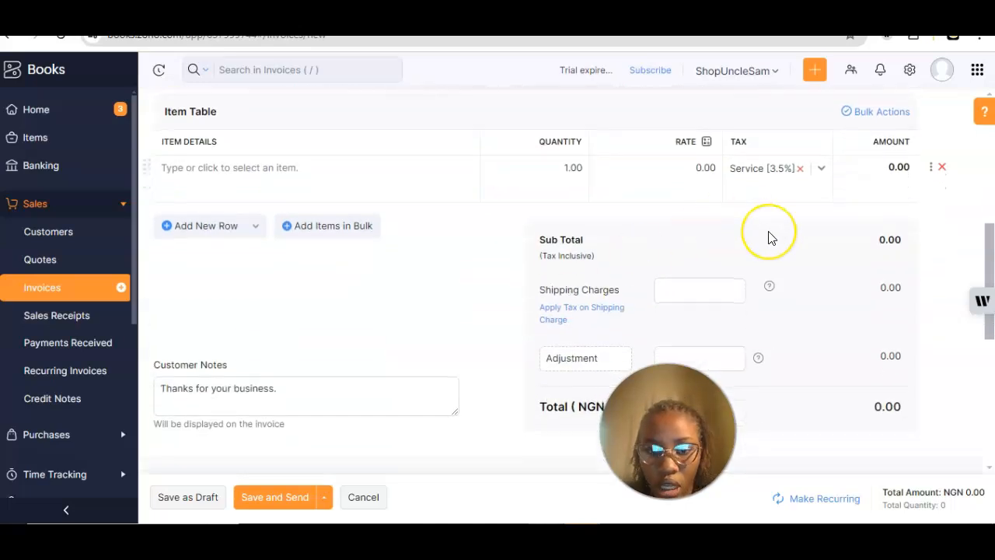
scroll(769, 237, down, 2)
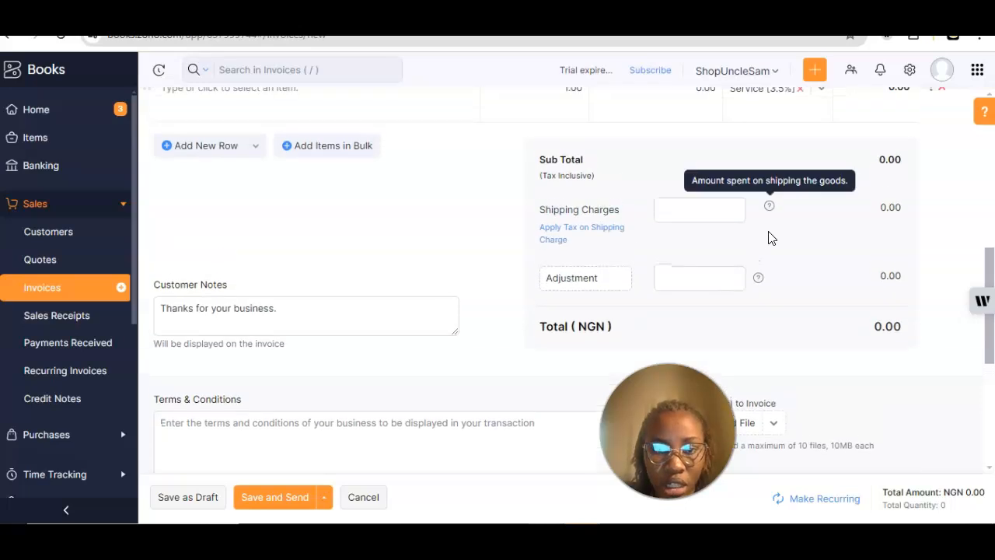
scroll(769, 238, up, 3)
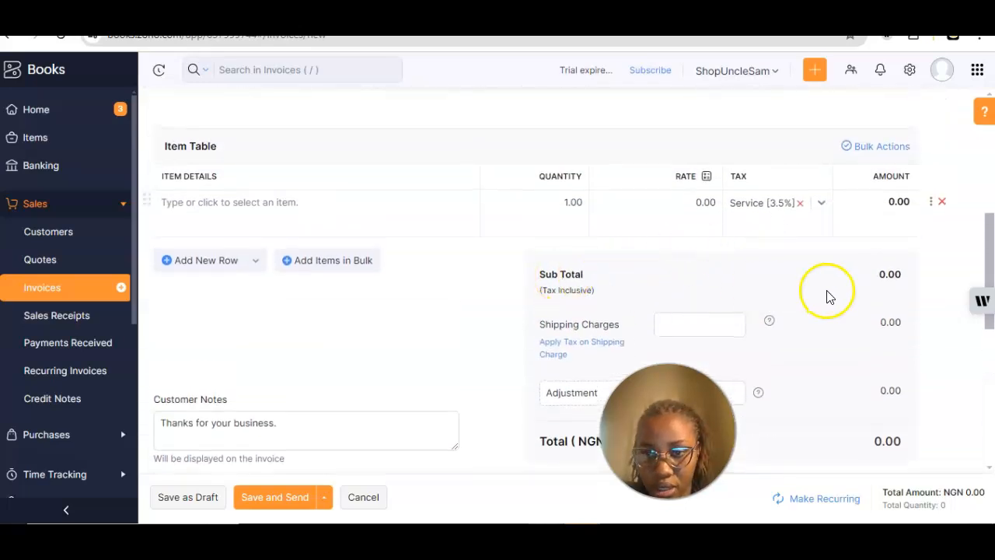
click(703, 204)
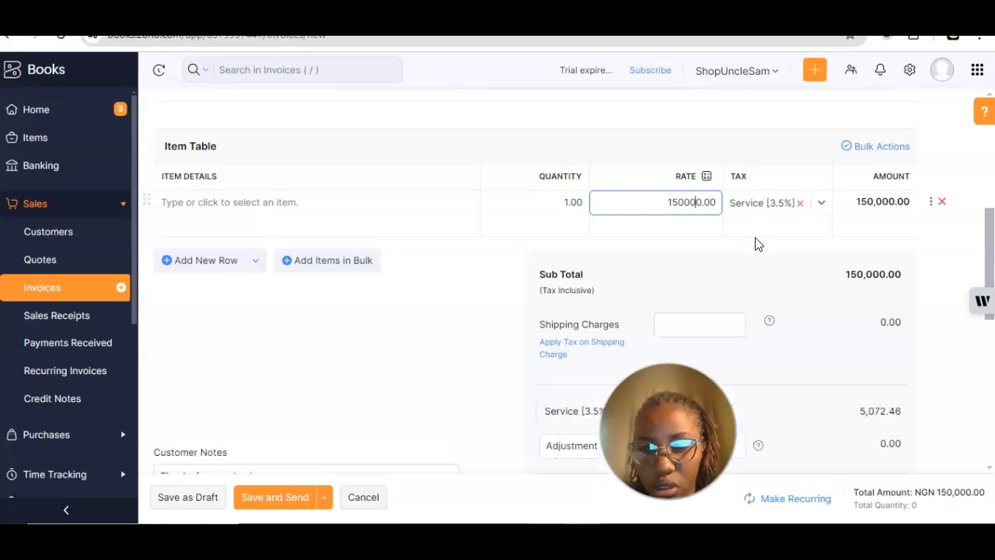
click(650, 202)
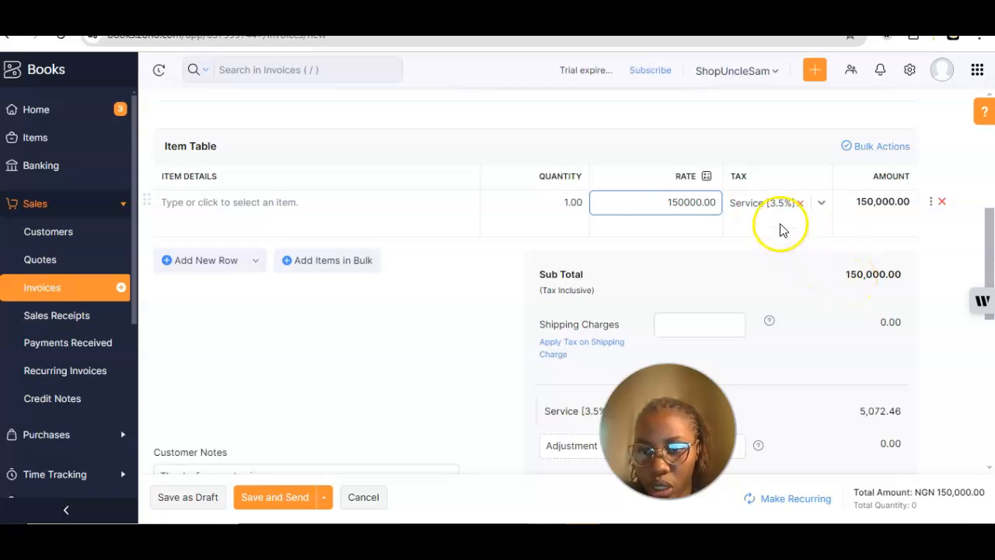
click(824, 207)
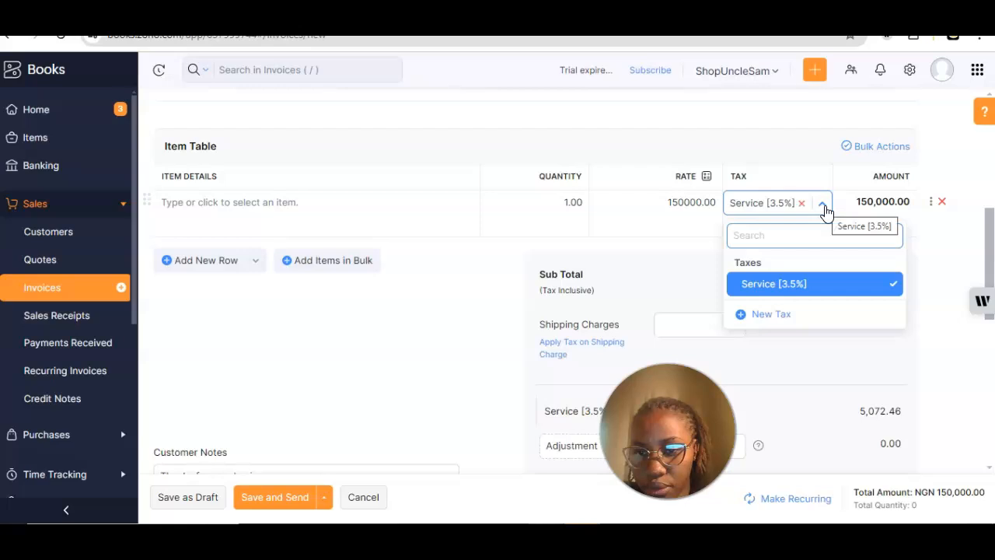
click(824, 204)
scroll(853, 263, down, 2)
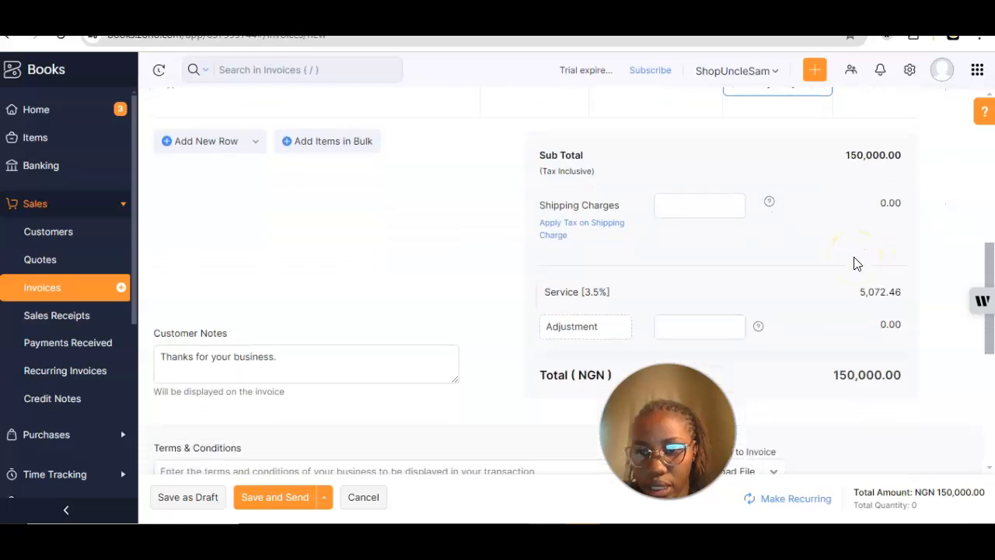
scroll(853, 263, up, 2)
scroll(854, 262, down, 2)
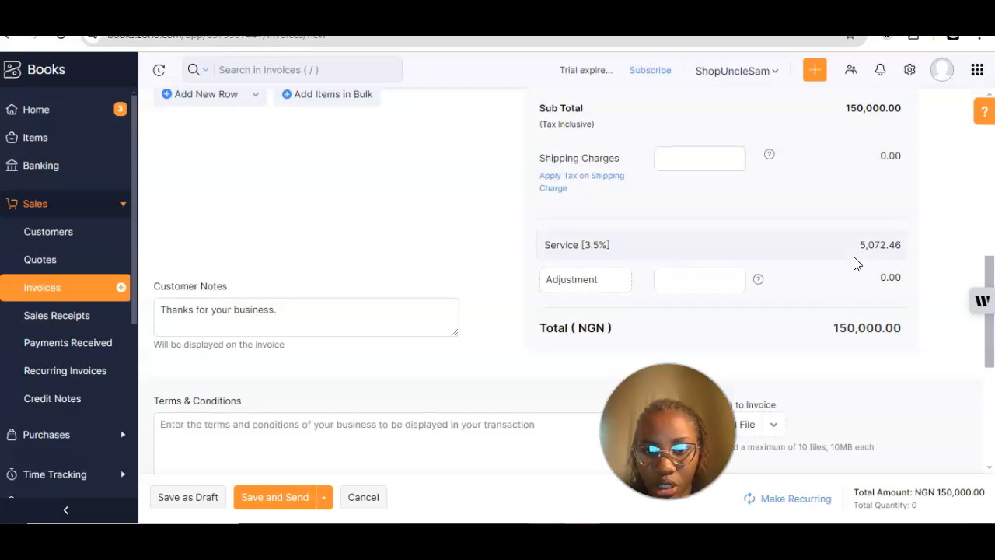
scroll(854, 263, up, 2)
scroll(853, 263, down, 1)
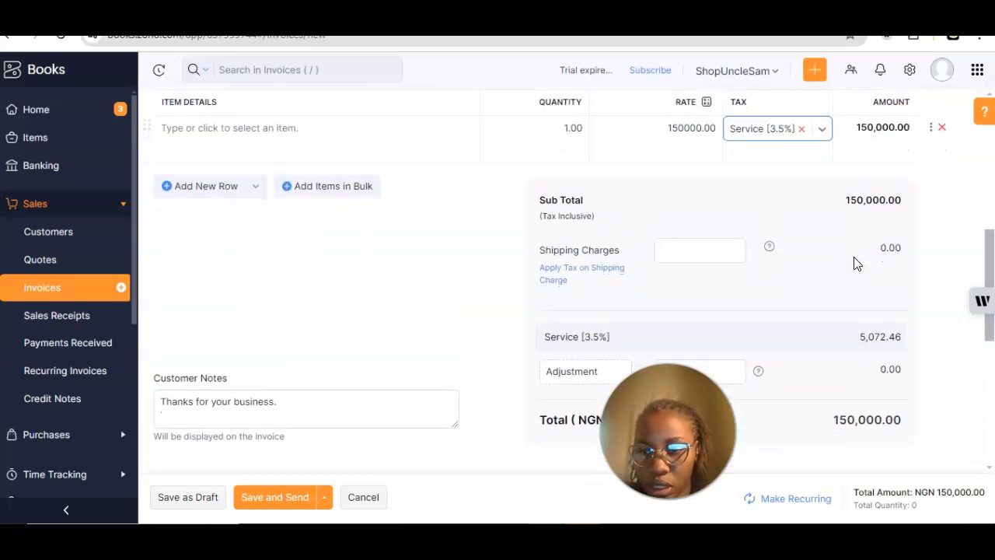
Step: Dismiss the unwanted new item form, leaving the line's rate at 150000
scroll(853, 263, down, 2)
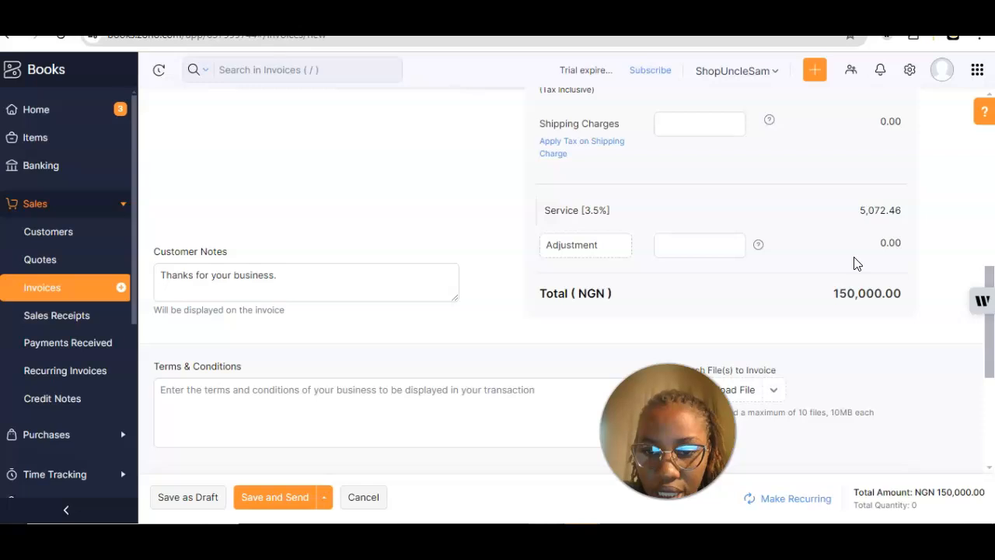
scroll(854, 263, up, 4)
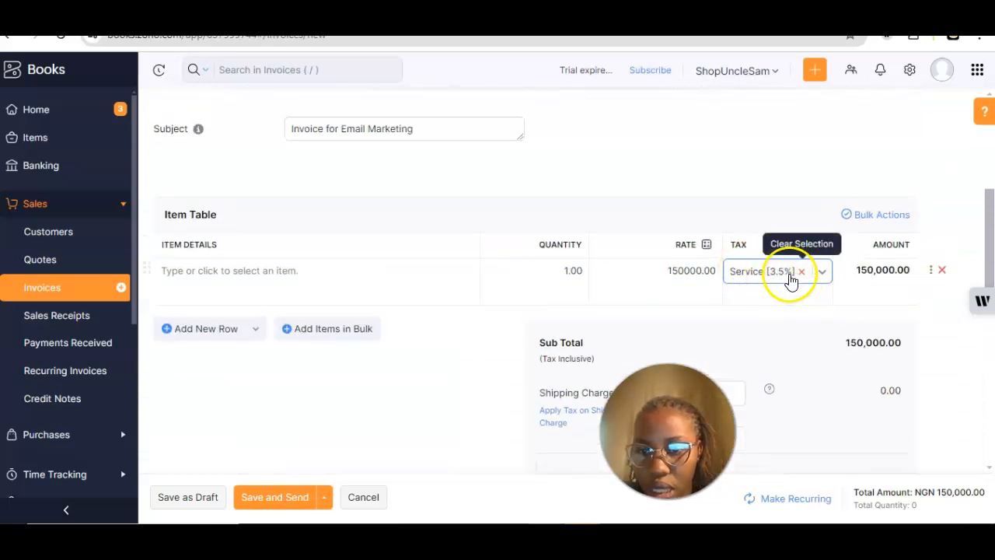
scroll(723, 290, down, 5)
scroll(723, 290, up, 4)
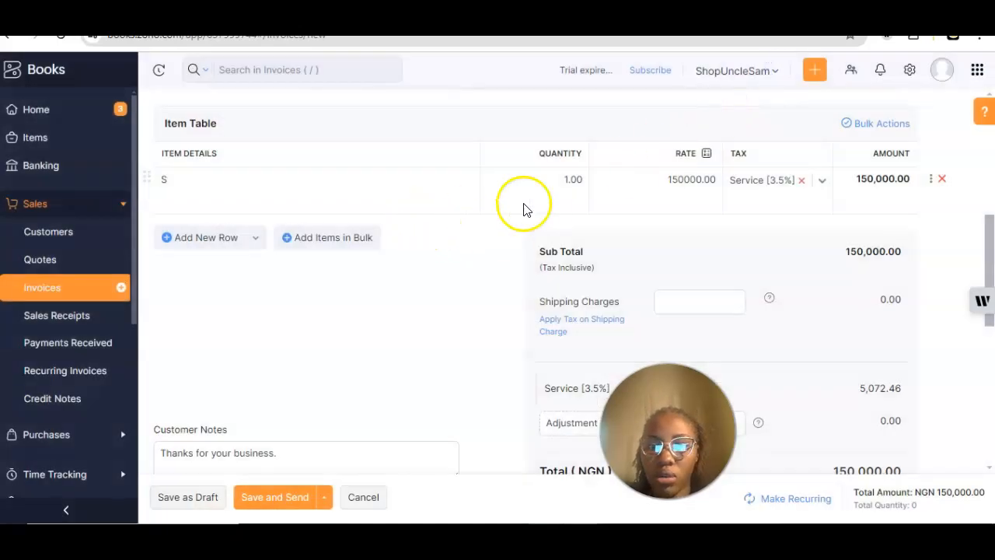
click(665, 181)
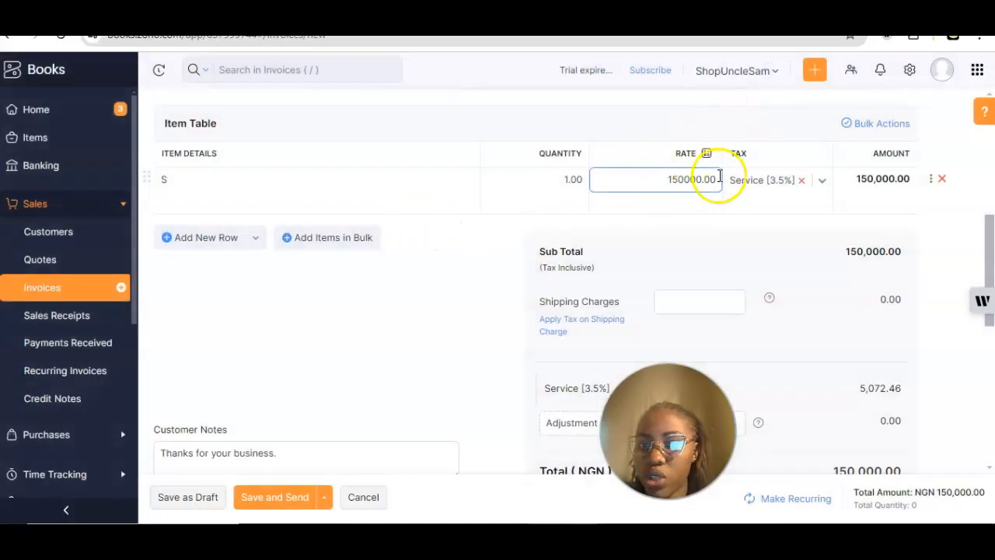
click(636, 233)
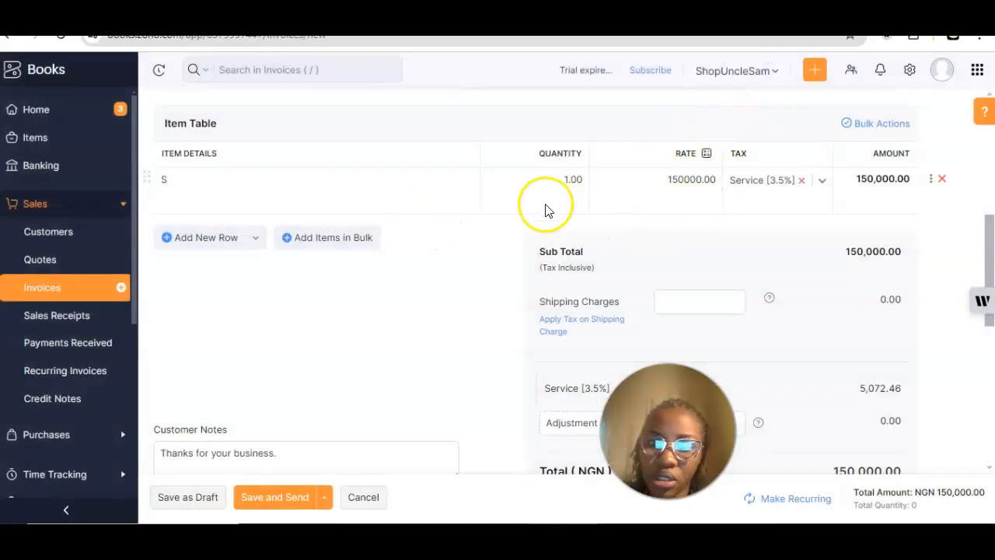
Step: Delete the stray 'S' from the first line's item field and choose Add New Item
click(178, 182)
key(BackSpace)
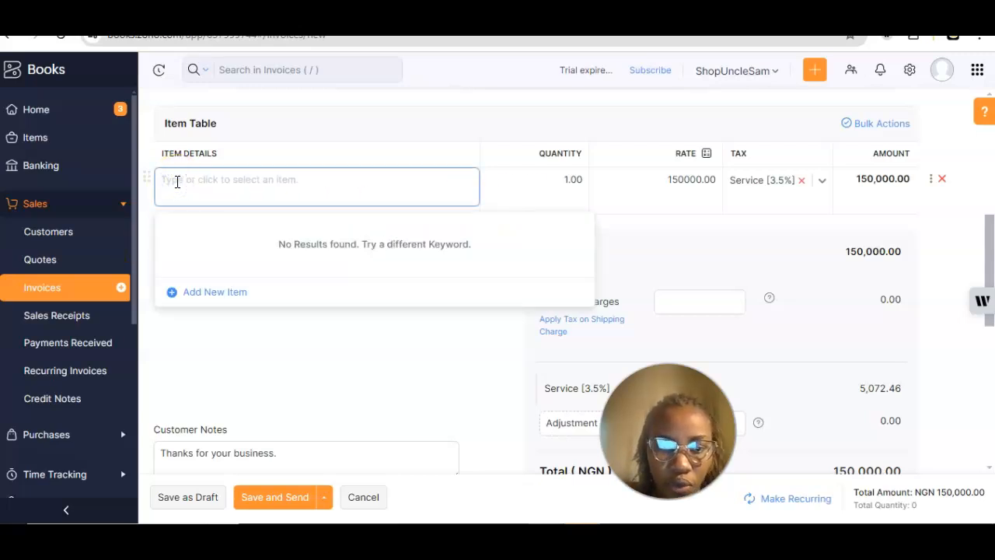
click(234, 153)
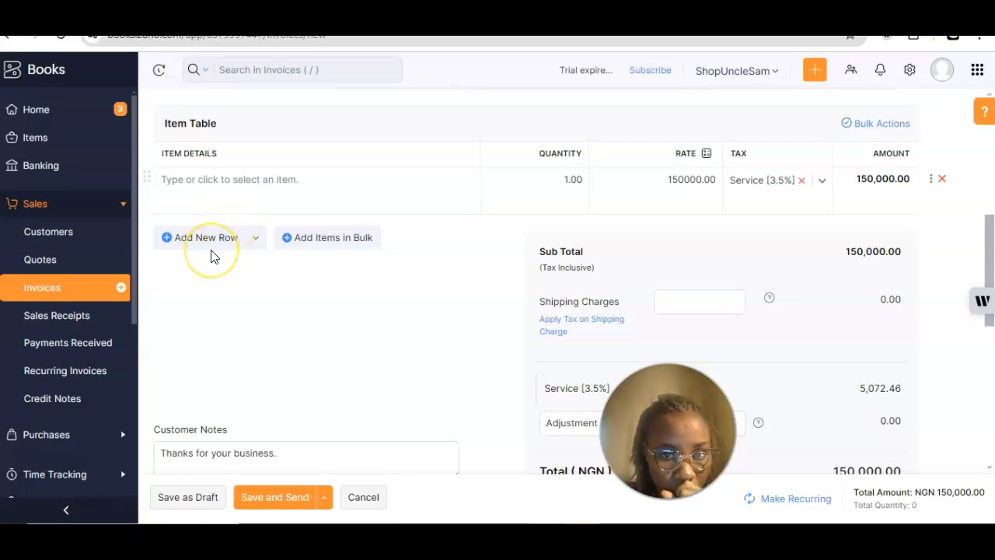
click(195, 175)
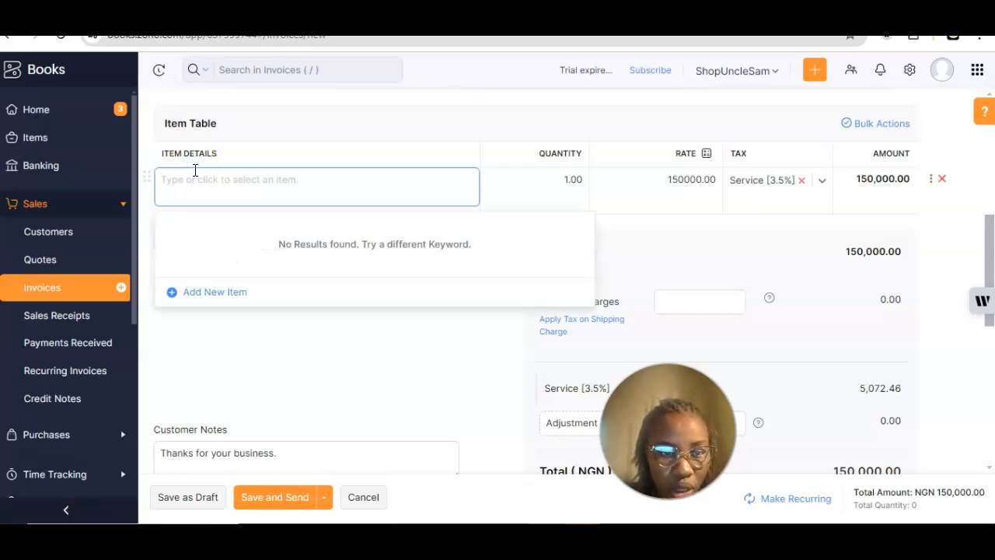
click(192, 182)
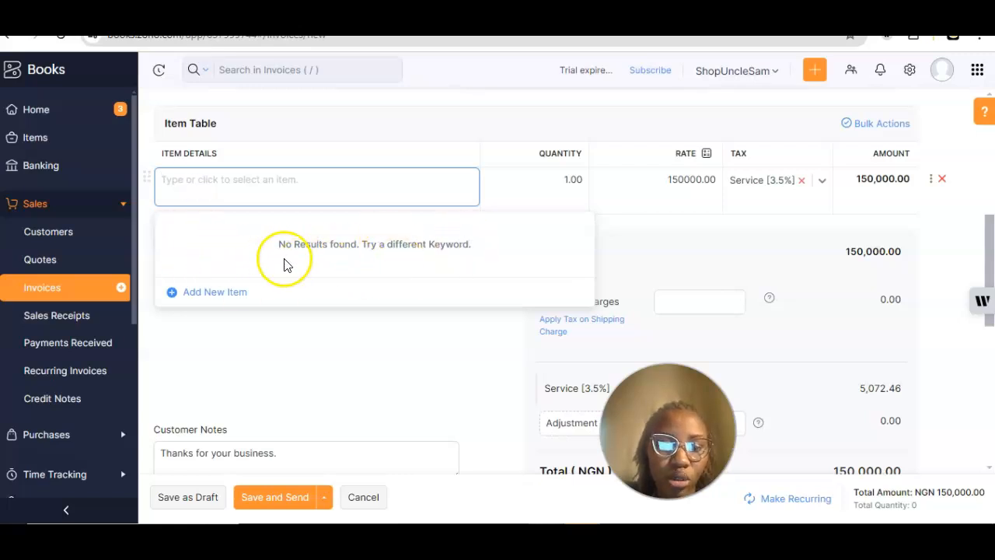
click(209, 296)
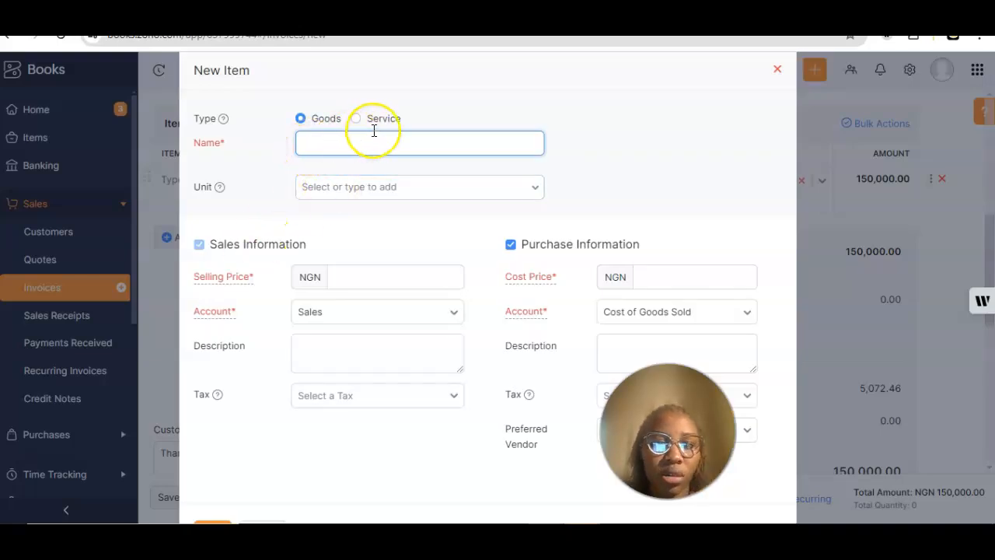
Step: Make the new item a Service named 'Email Marketing &n Automation', leaving the unit unset
click(361, 122)
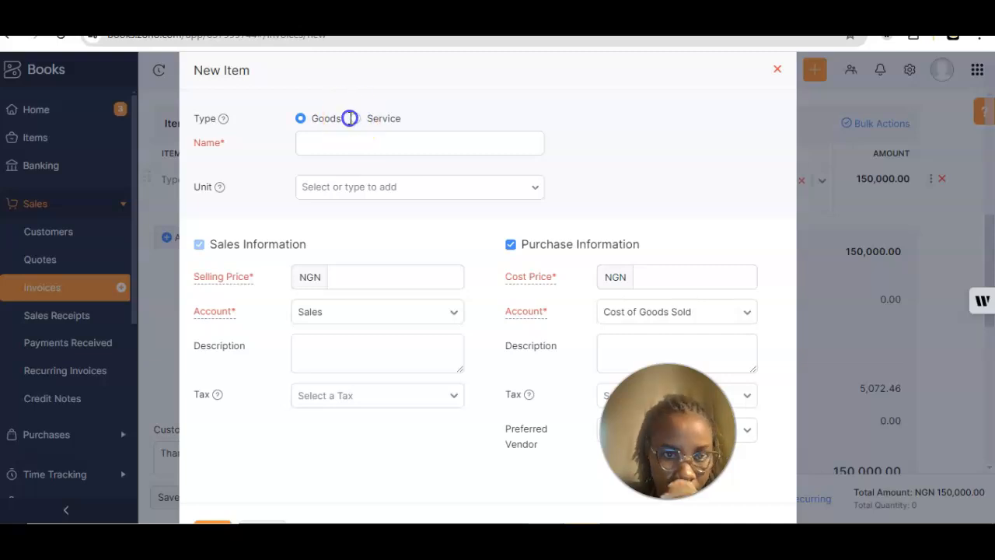
click(355, 119)
click(333, 140)
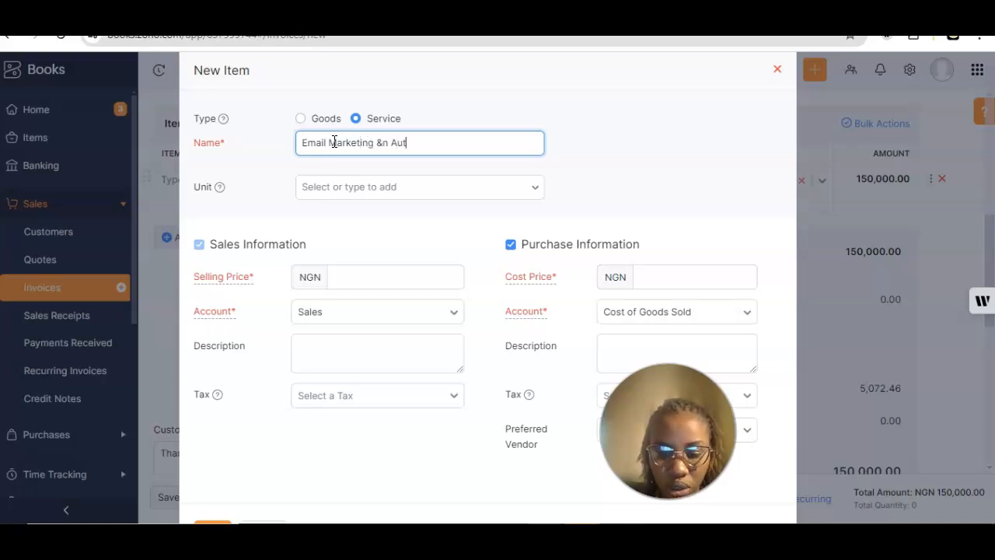
click(348, 195)
click(347, 195)
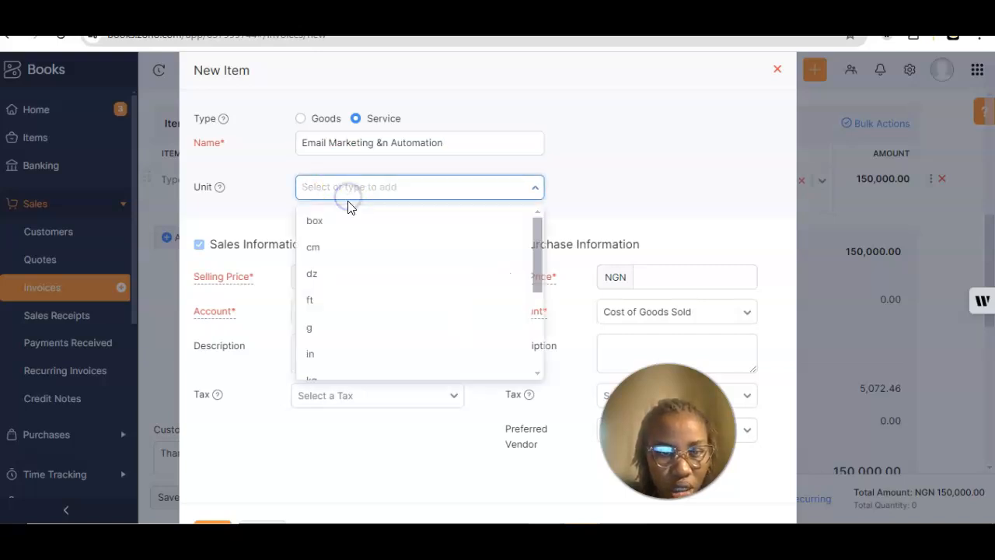
scroll(331, 312, down, 3)
scroll(332, 312, up, 3)
scroll(331, 312, down, 3)
scroll(332, 312, up, 3)
click(256, 204)
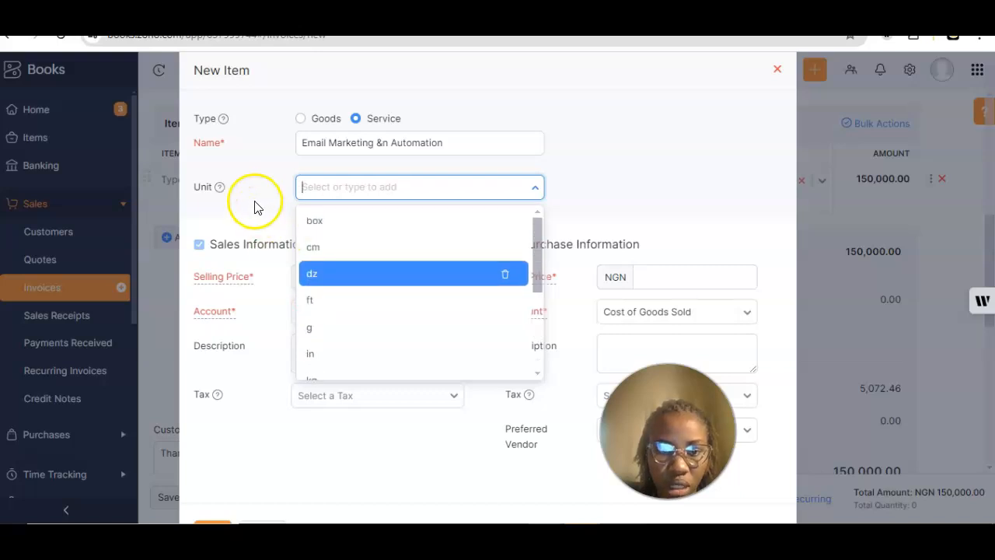
scroll(380, 261, down, 2)
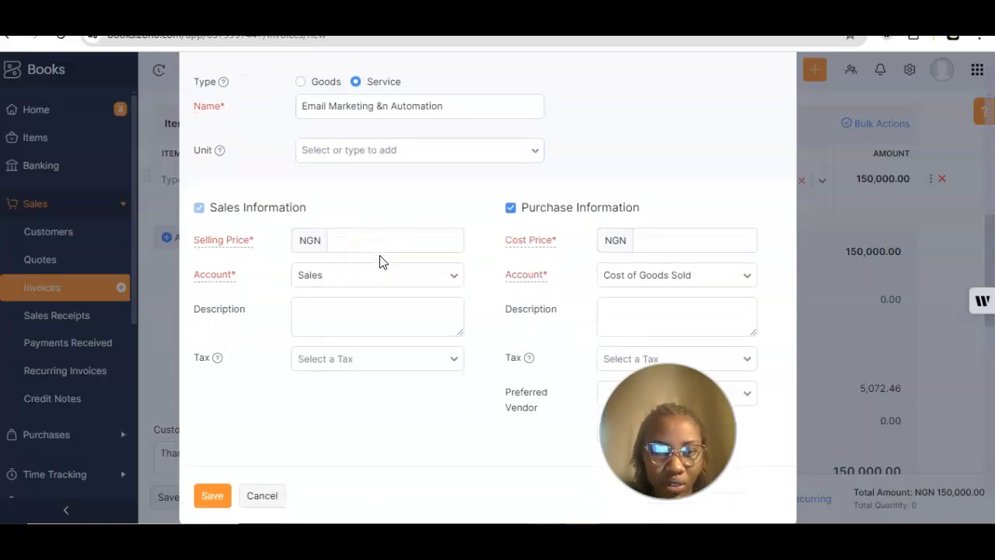
Step: Set the item's selling price to 200000 and attempt to save it
click(362, 227)
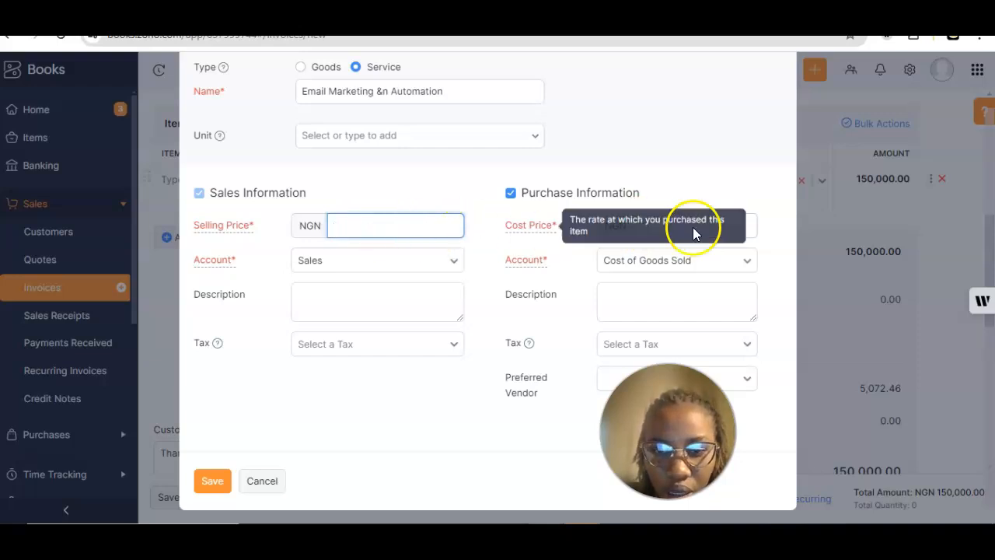
text(2)
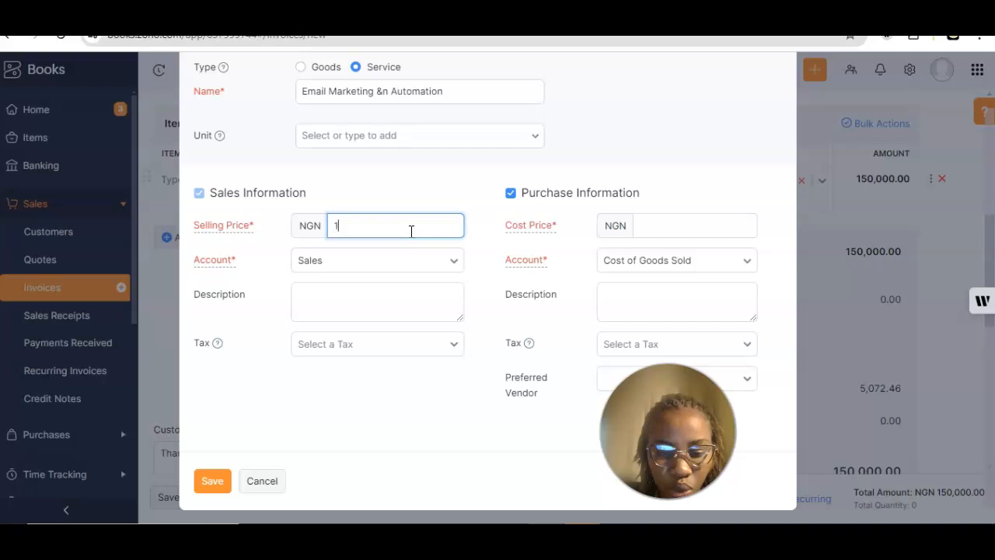
text(000)
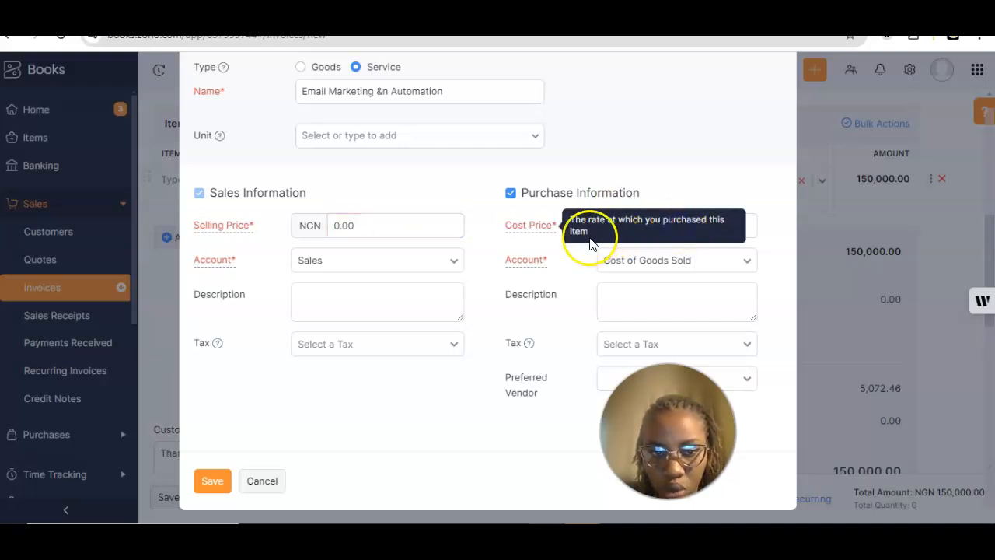
click(412, 231)
click(360, 231)
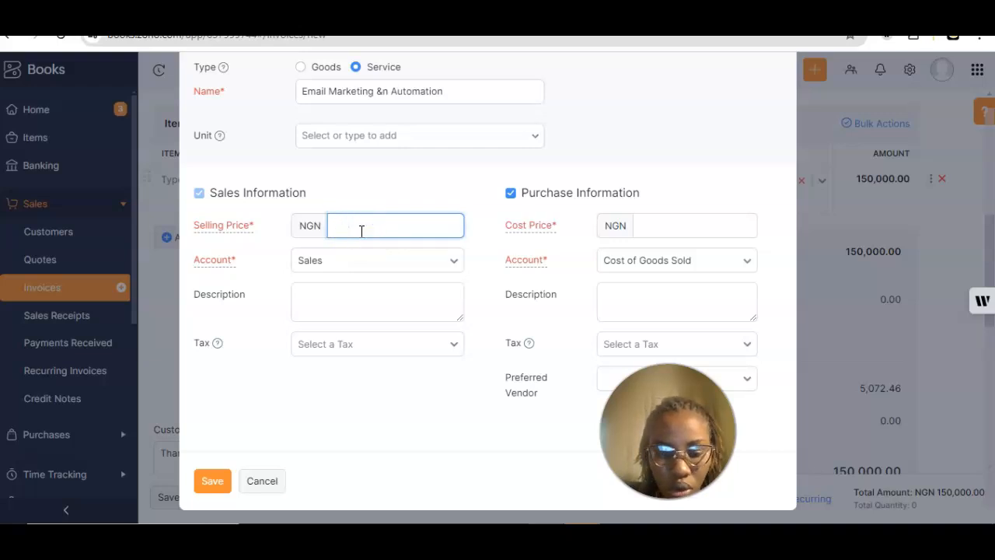
text(150)
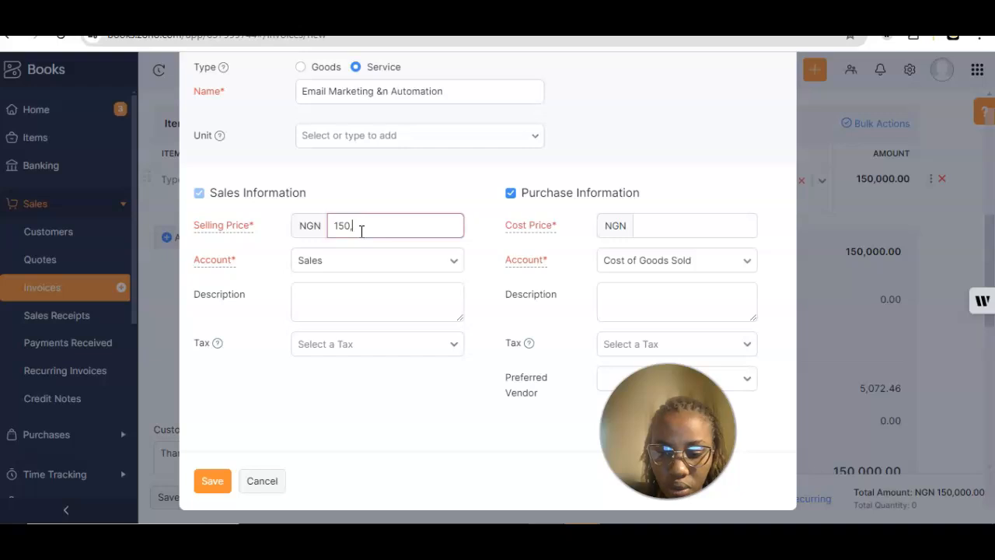
key(BackSpace)
key(BackSpace)
key(BackSpace)
key(BackSpace)
key(BackSpace)
key(BackSpace)
text(200000)
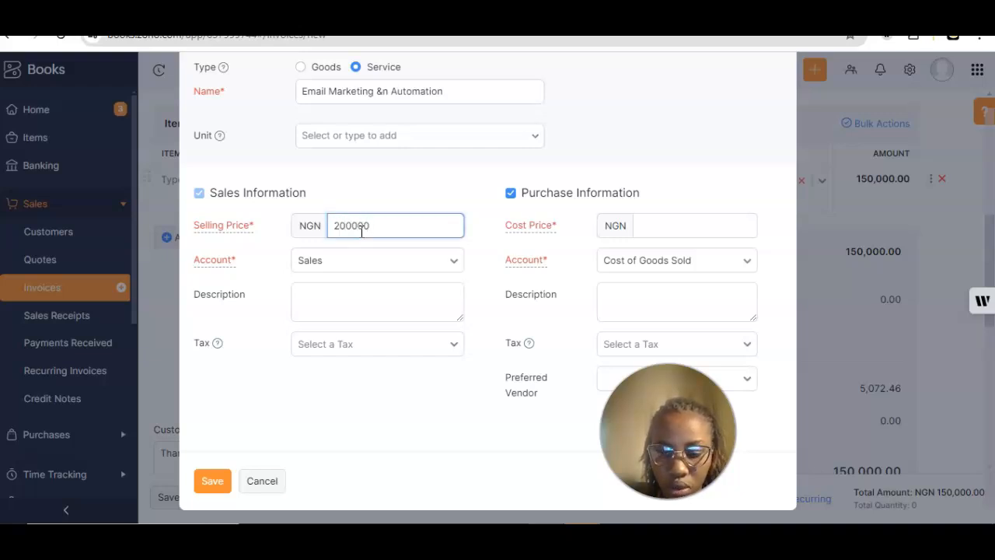
key(Return)
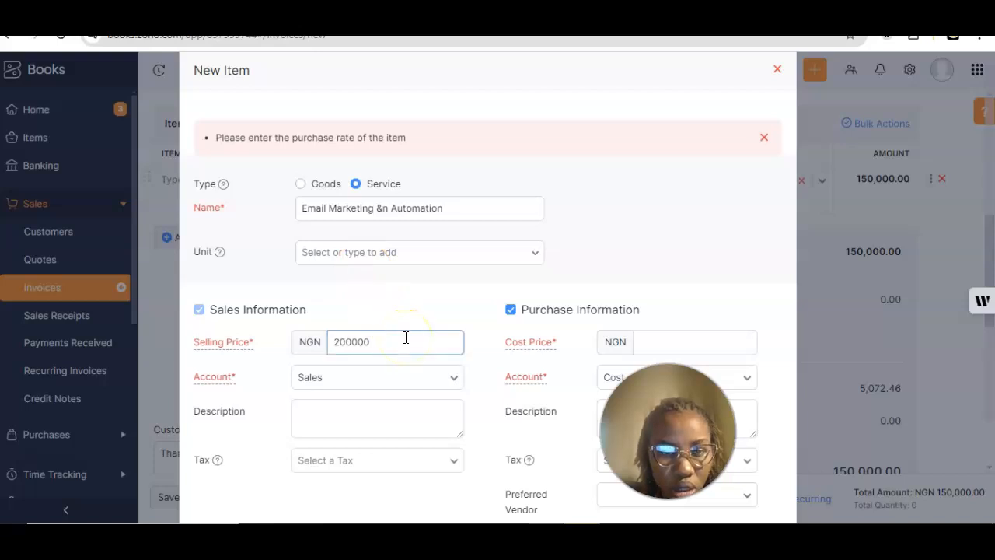
Step: Enter a cost price of 150.000 and set the purchase account to Uncategorized
scroll(404, 338, down, 3)
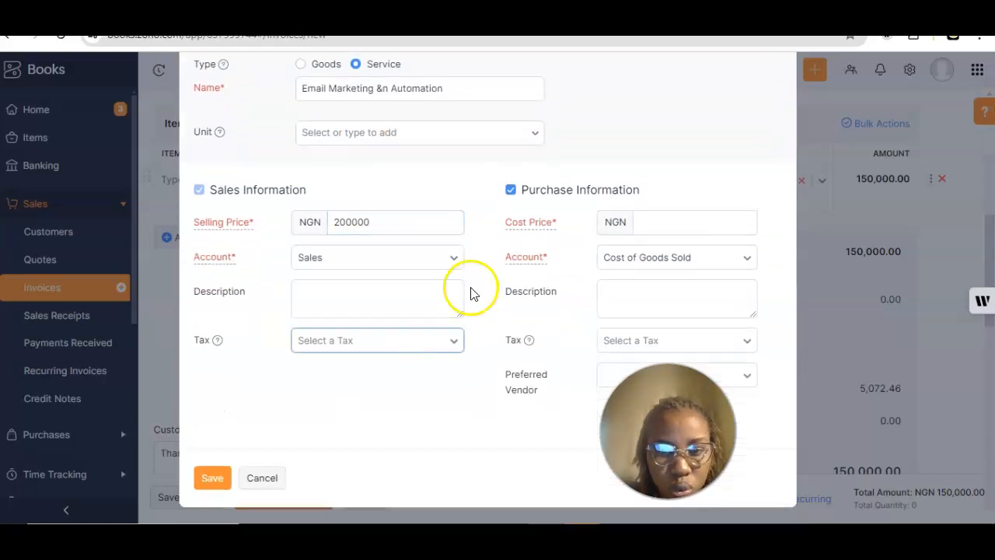
click(652, 231)
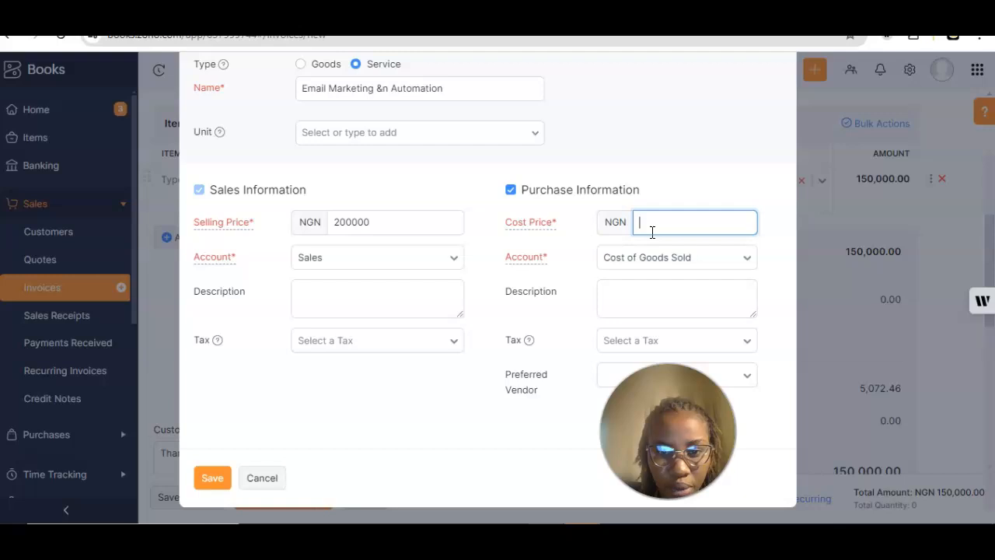
text(150.000)
click(667, 267)
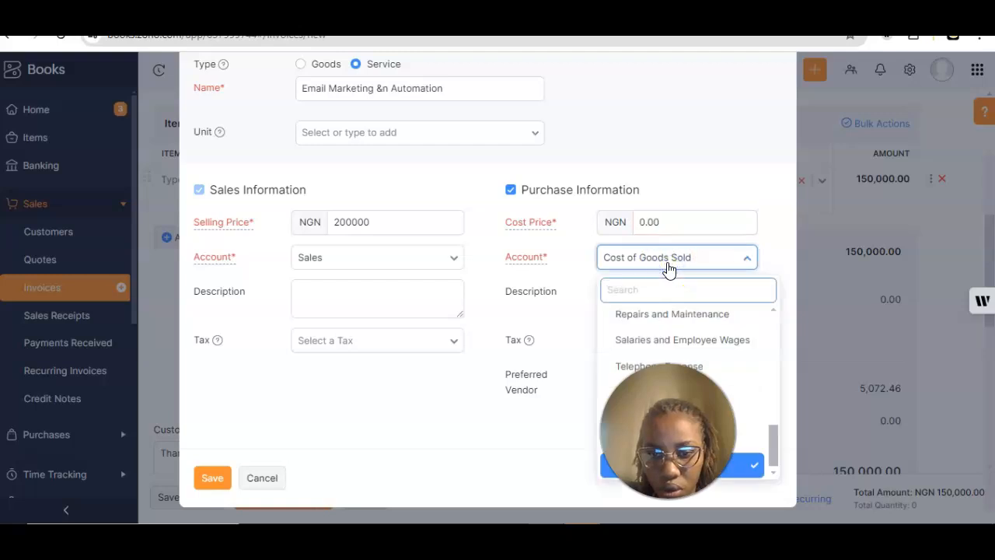
click(589, 274)
click(667, 266)
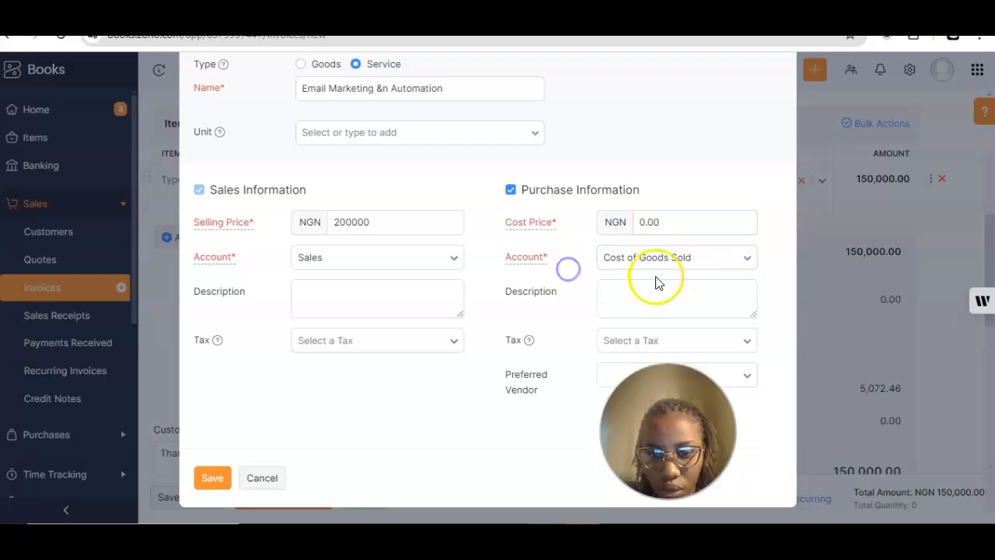
click(672, 267)
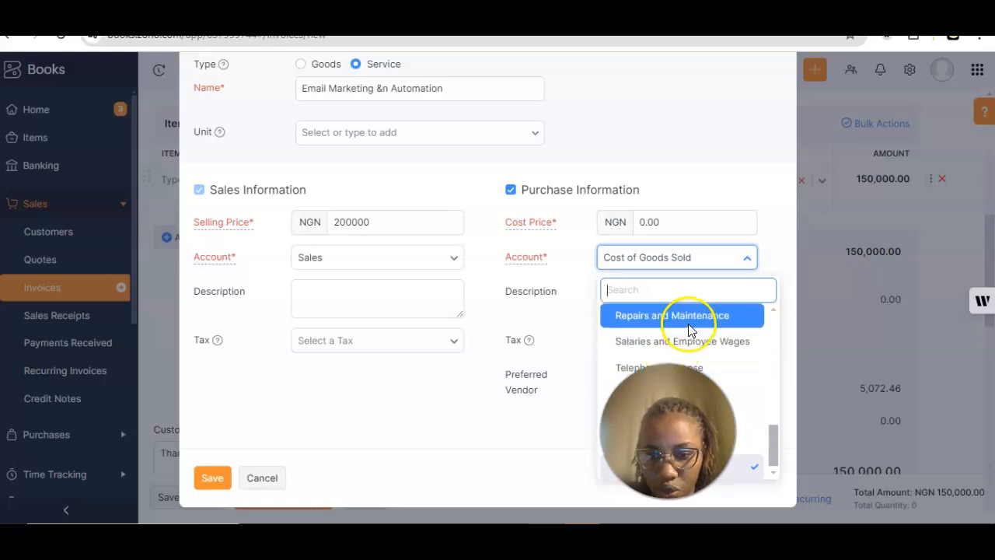
click(735, 420)
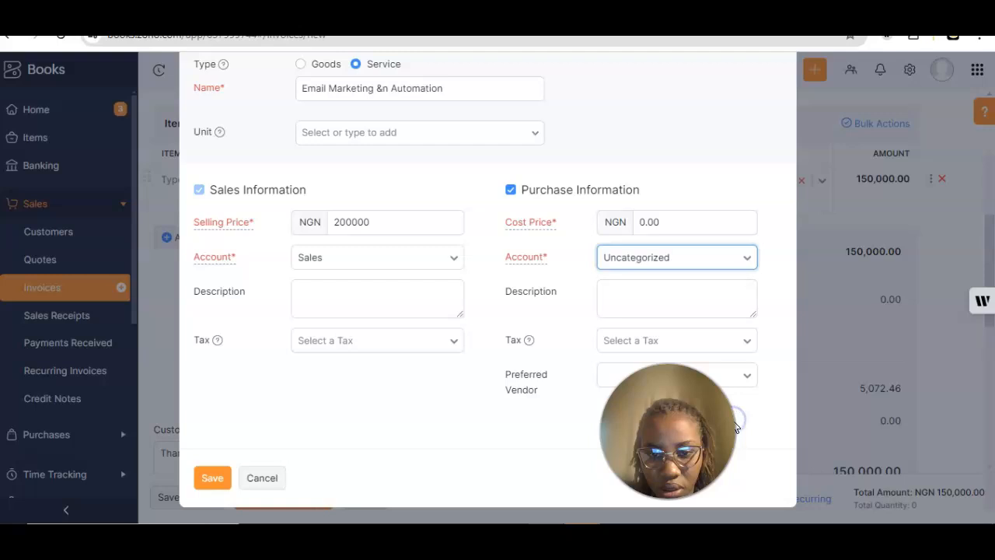
Step: Leave the sales account unchanged and check the purchase tax options
click(361, 263)
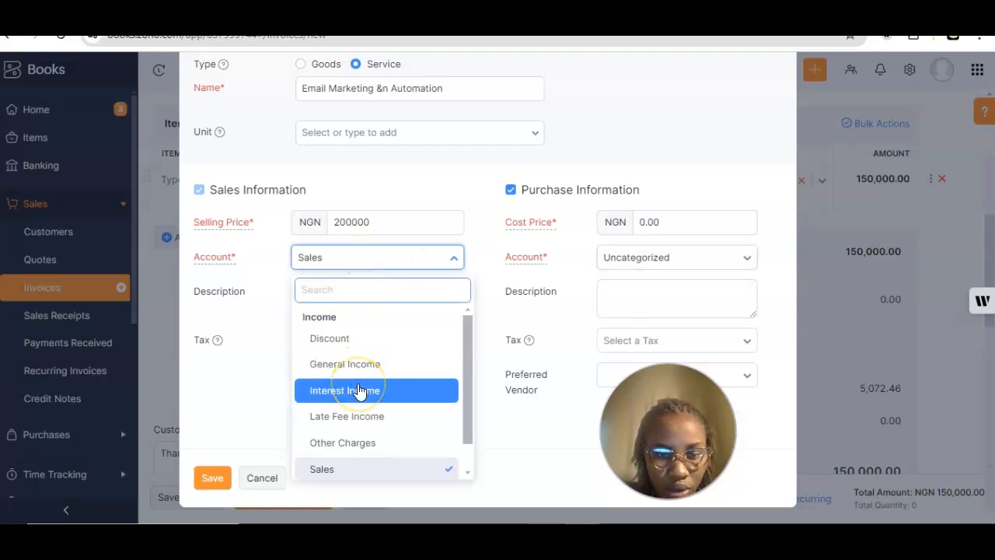
scroll(359, 391, down, 1)
scroll(355, 389, up, 1)
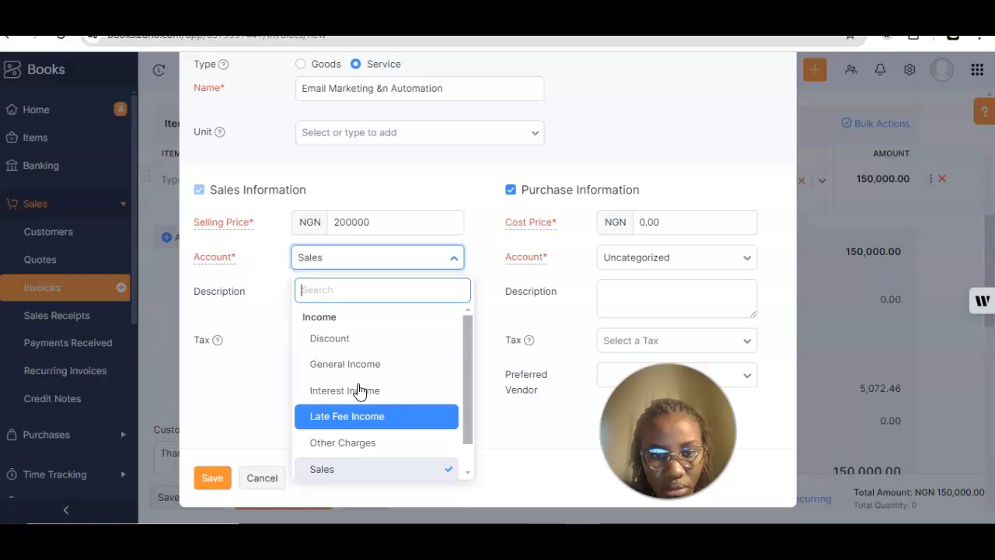
click(257, 367)
click(333, 302)
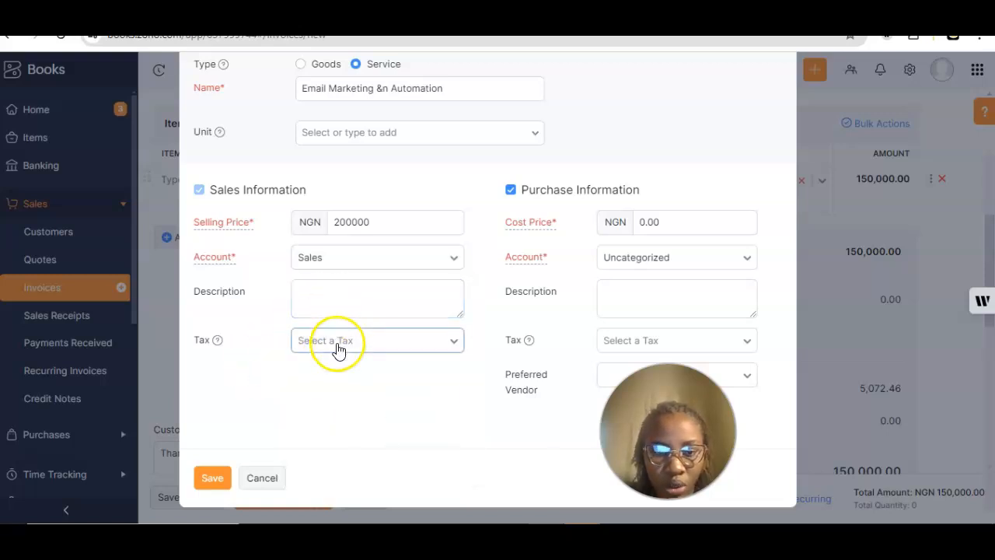
click(604, 346)
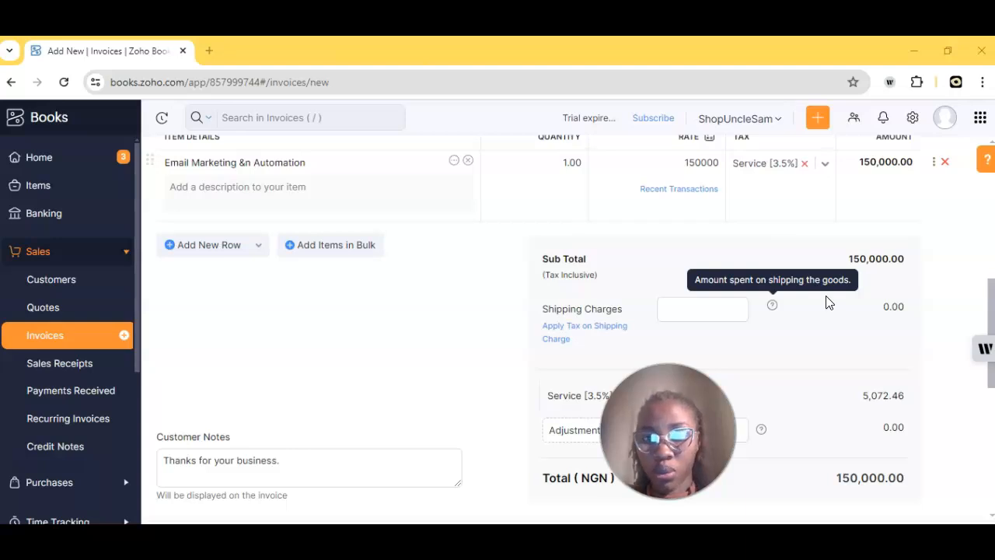
click(783, 245)
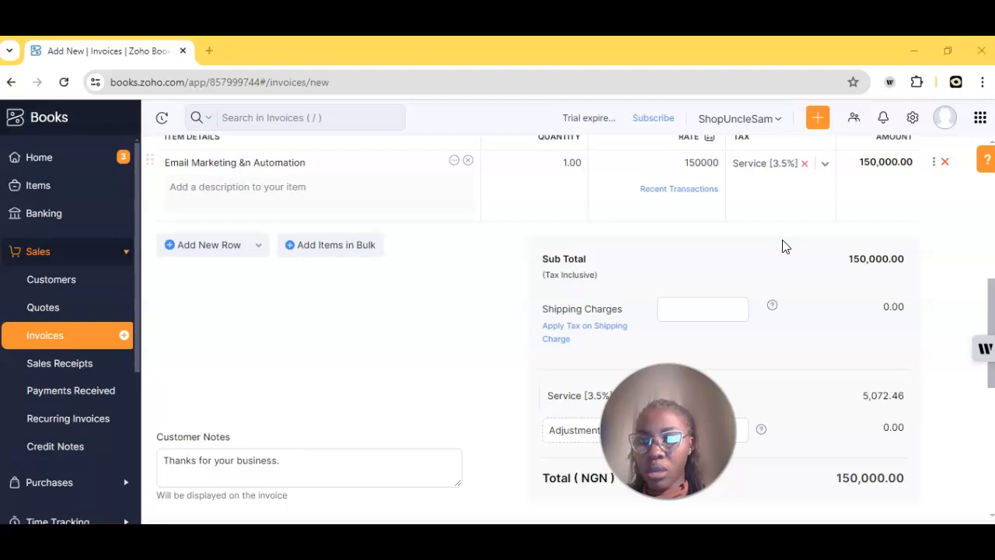
click(702, 167)
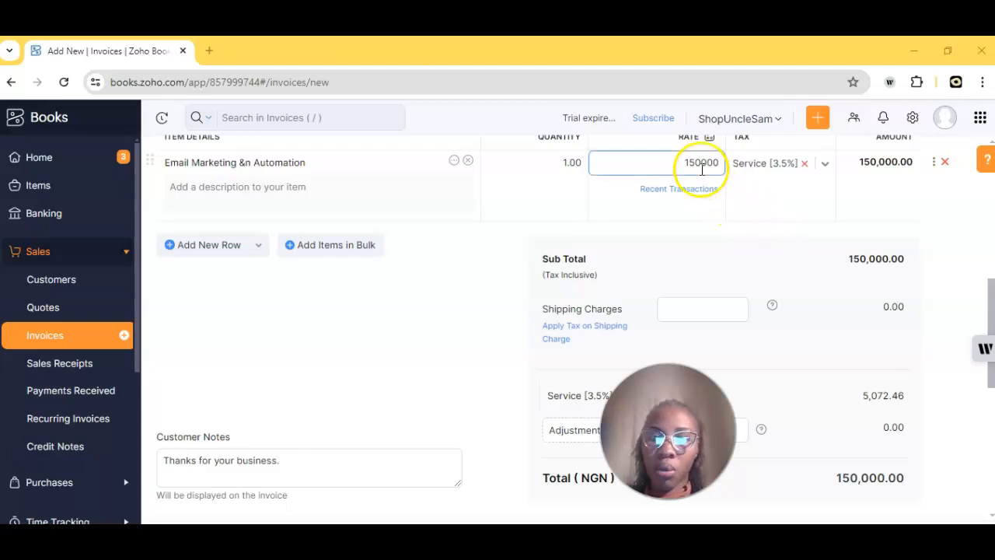
click(866, 333)
scroll(866, 335, down, 1)
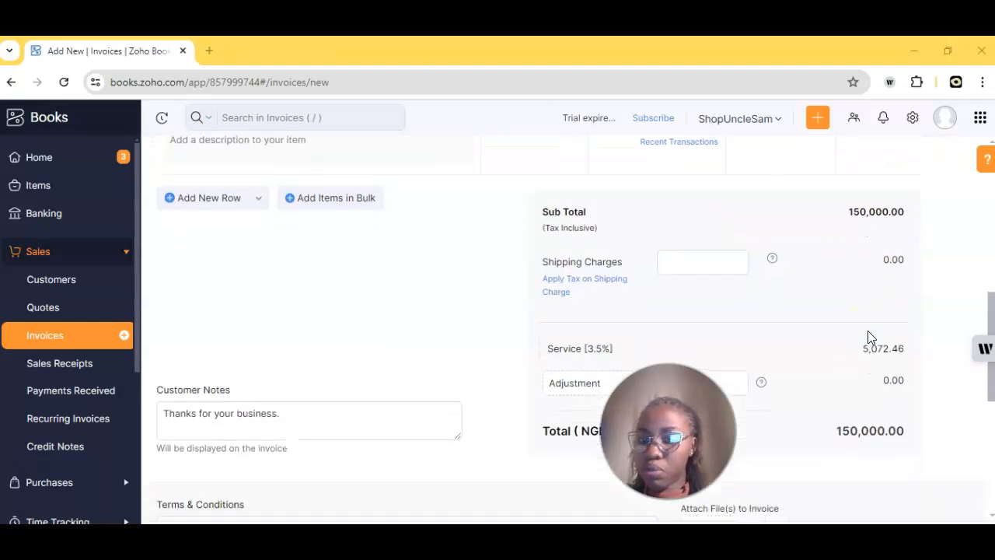
scroll(869, 338, up, 1)
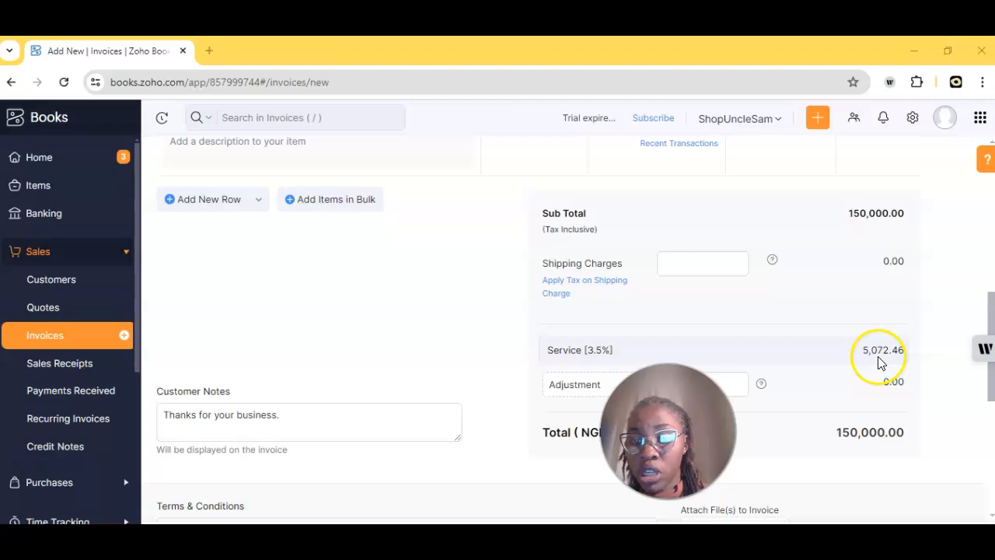
scroll(788, 337, up, 3)
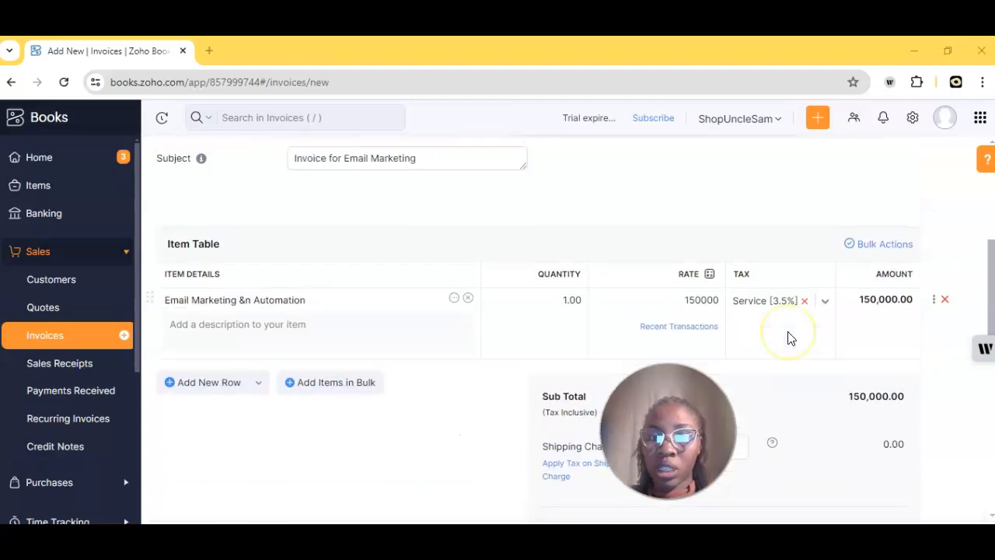
click(703, 311)
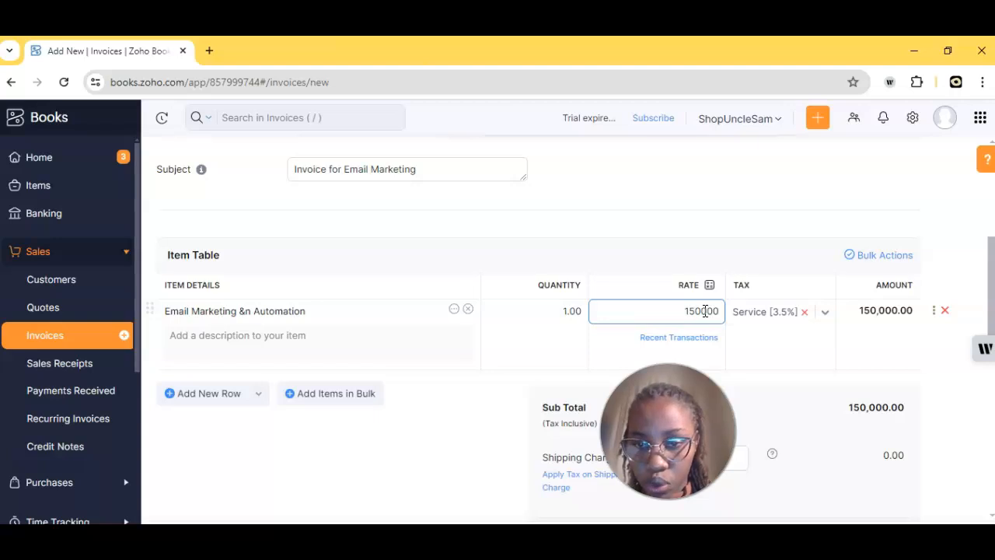
key(BackSpace)
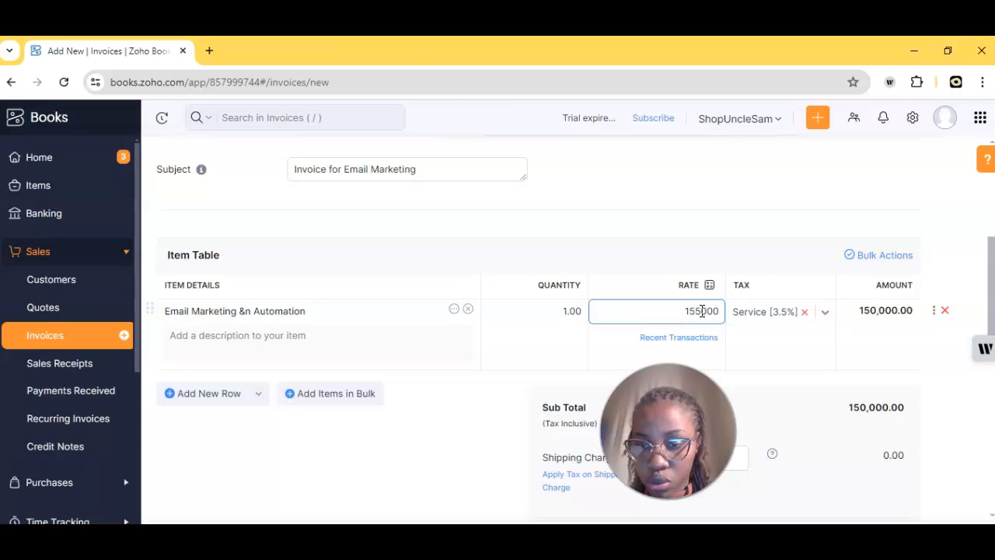
text(57)
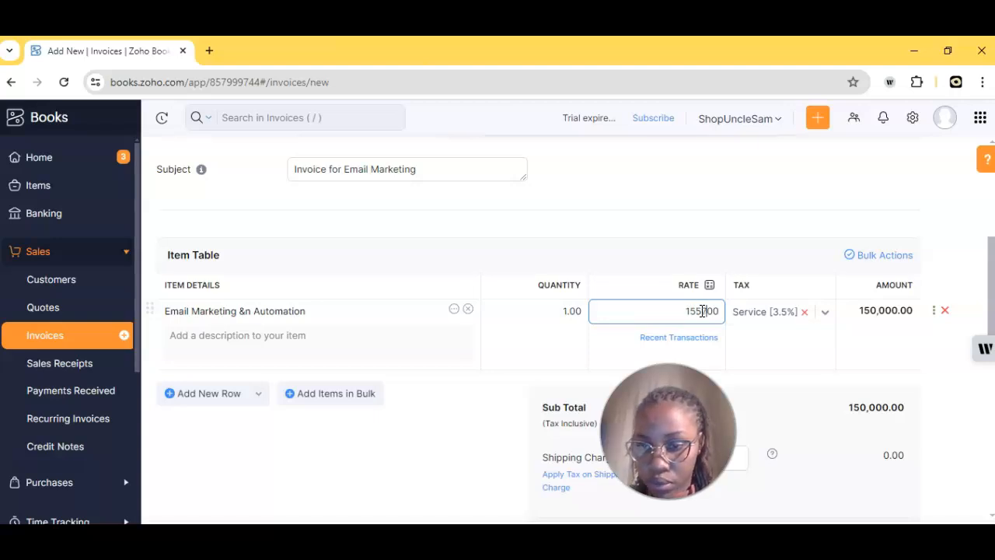
key(ctrl+plus)
scroll(876, 418, down, 5)
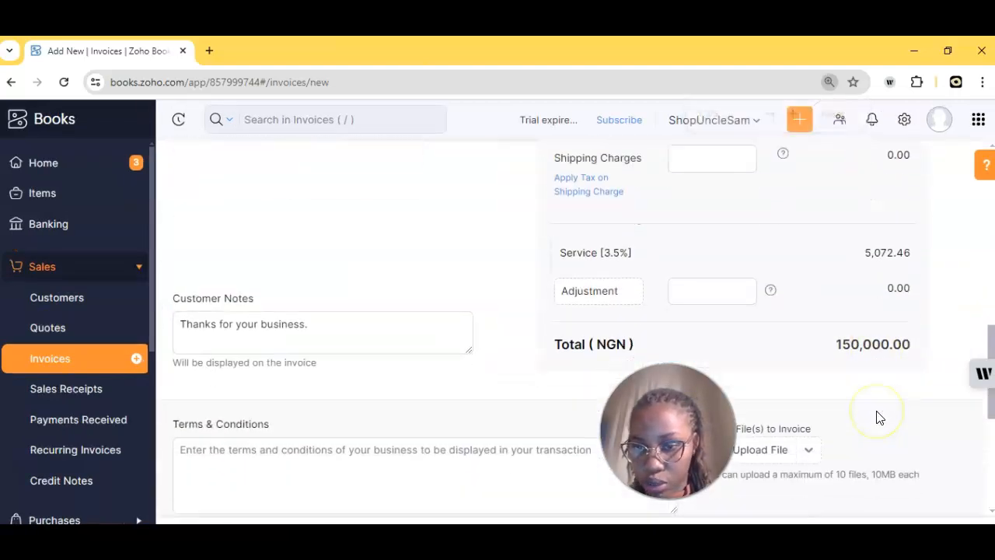
scroll(877, 418, up, 2)
scroll(876, 417, up, 1)
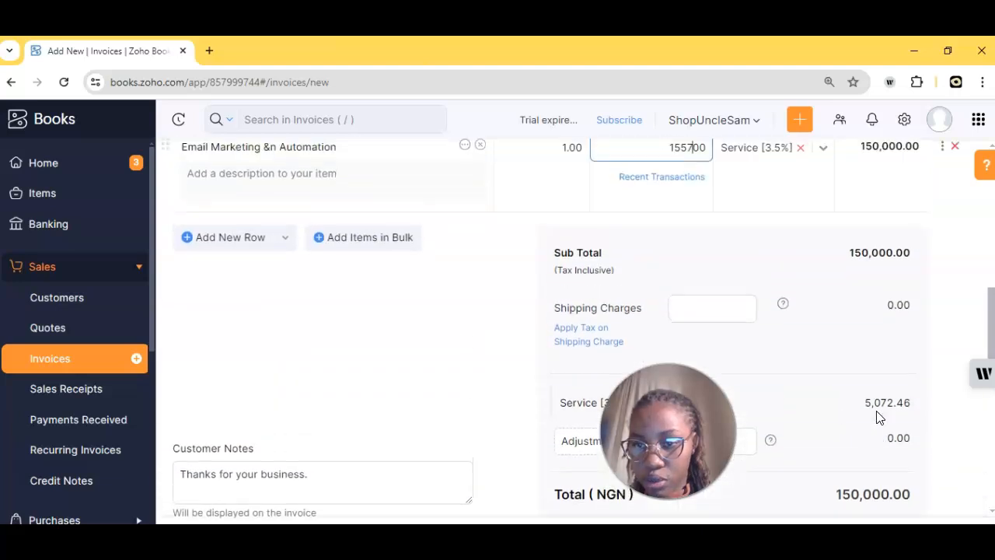
scroll(876, 417, up, 3)
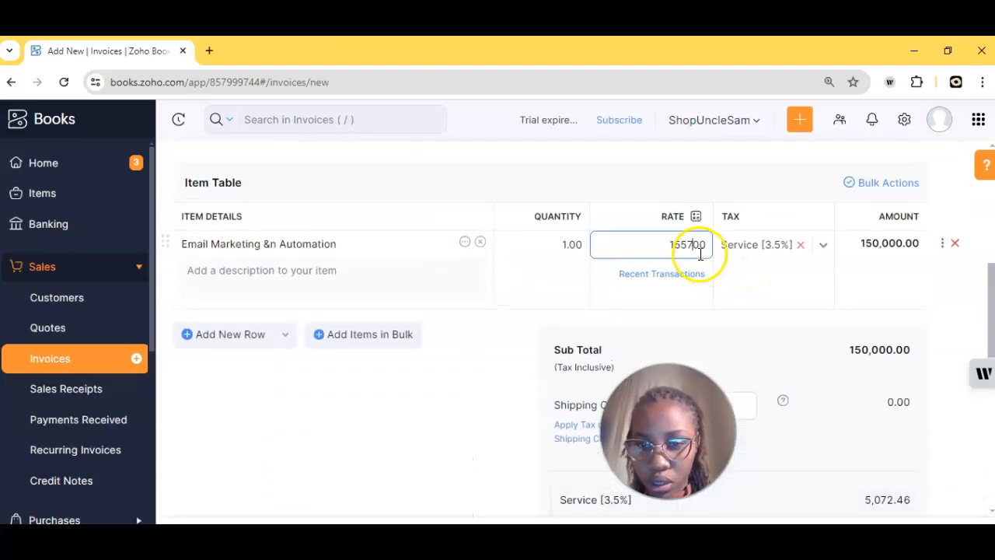
click(691, 245)
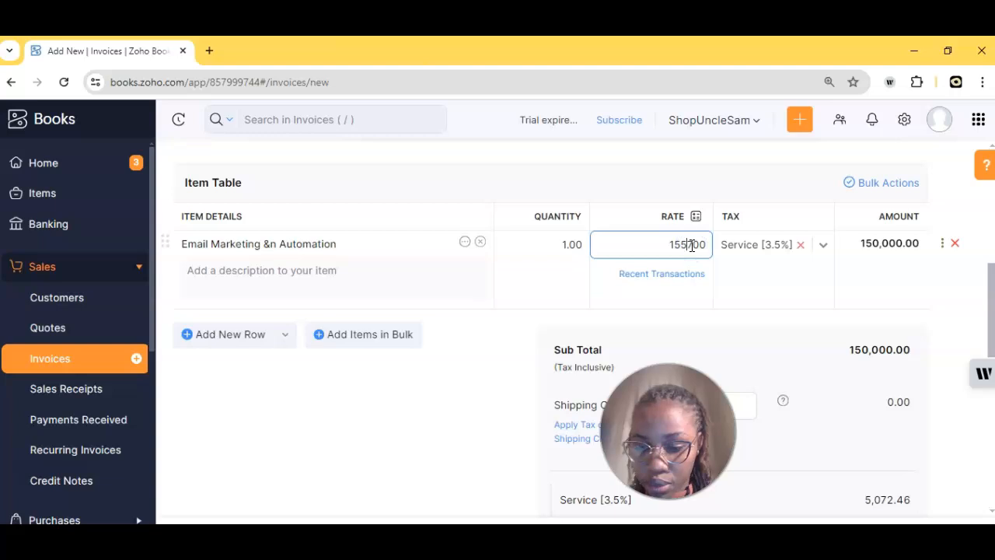
text(0)
click(699, 245)
key(BackSpace)
text(2)
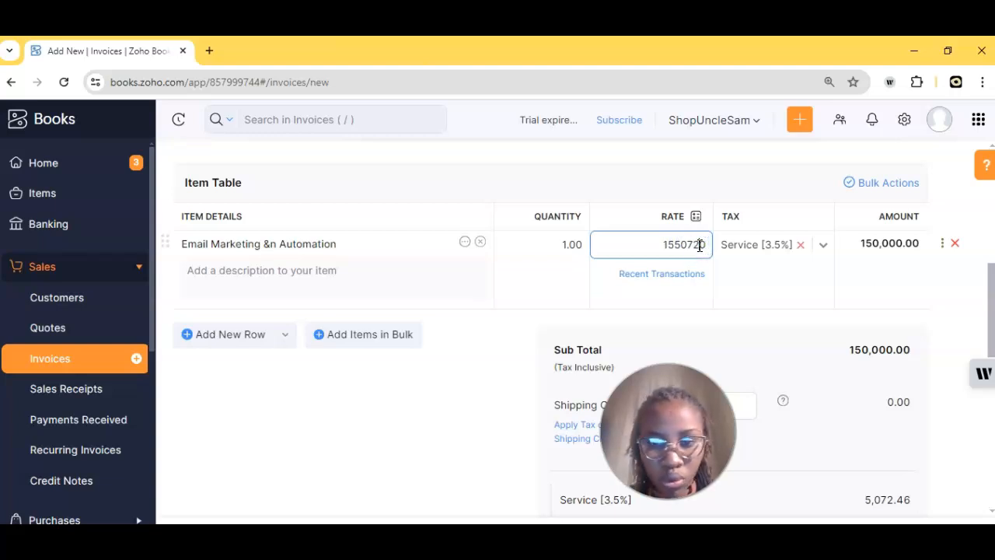
text(46)
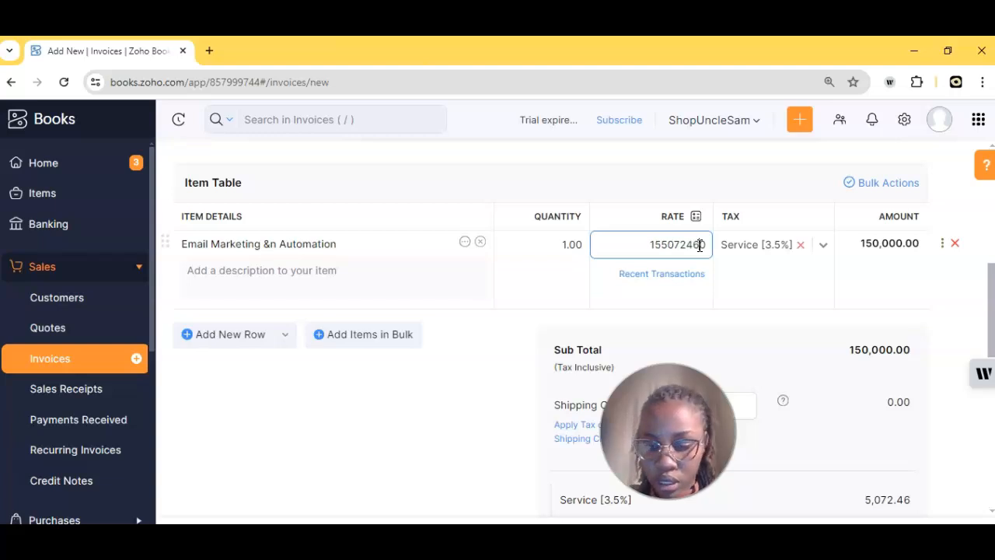
text(.0)
click(670, 248)
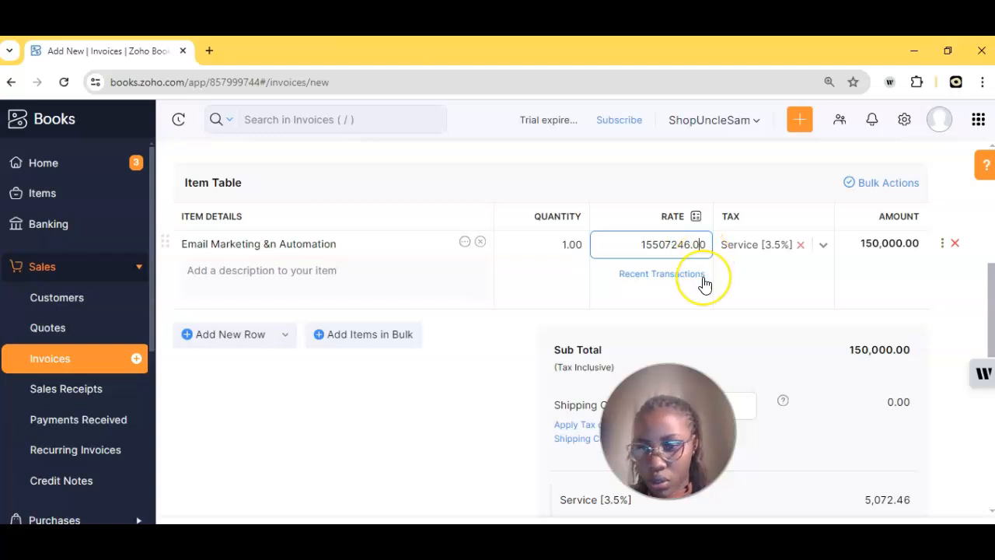
scroll(704, 282, down, 2)
scroll(704, 283, up, 1)
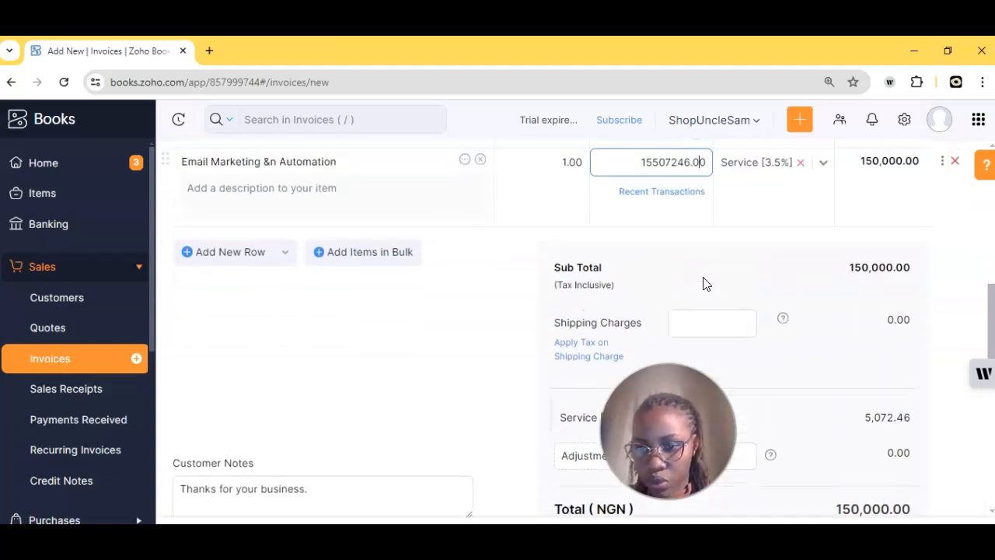
click(689, 227)
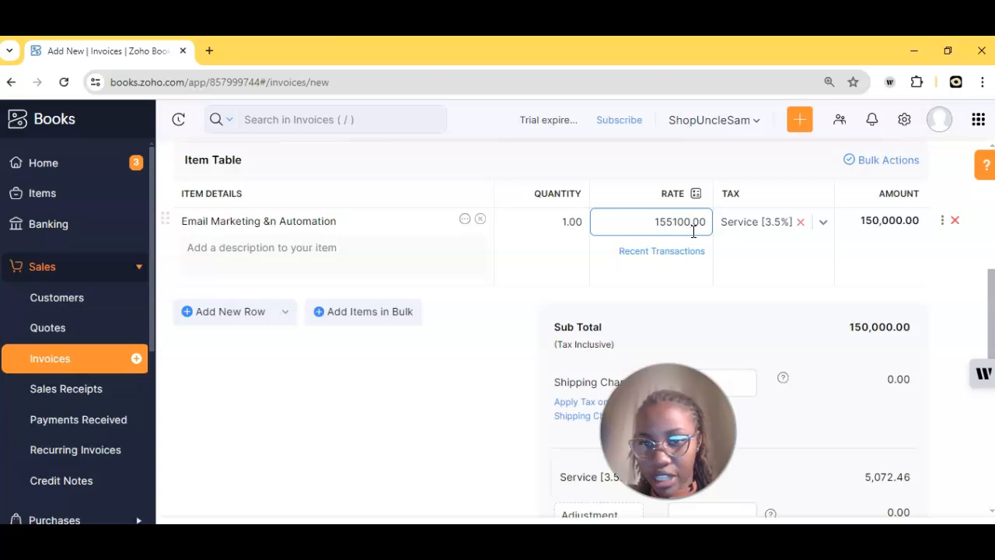
click(746, 288)
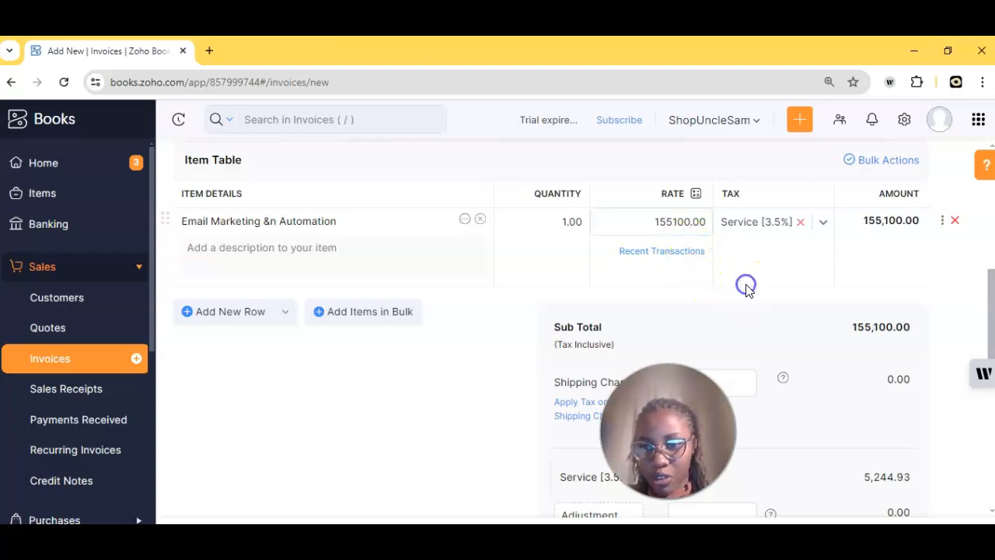
scroll(780, 378, down, 3)
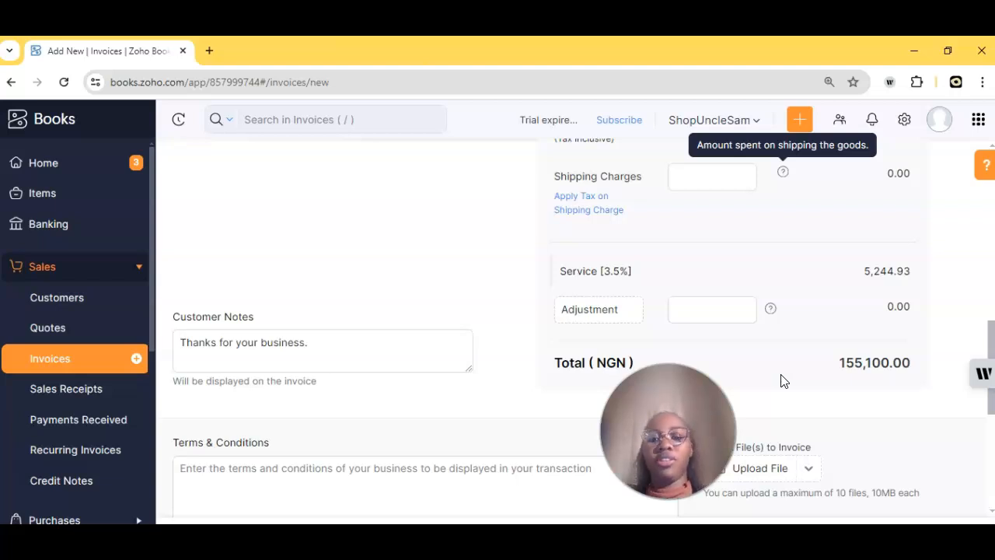
scroll(782, 381, down, 1)
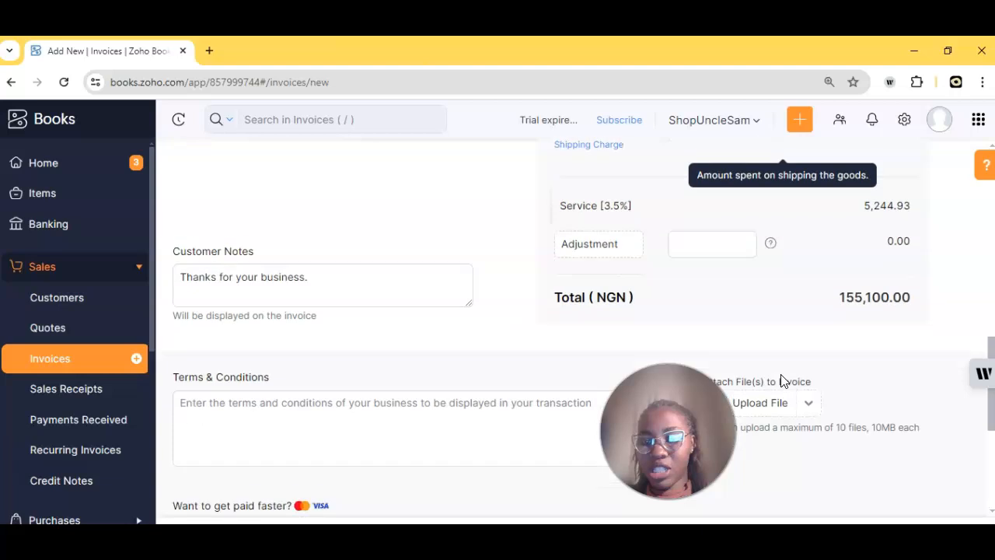
scroll(782, 380, up, 4)
click(680, 216)
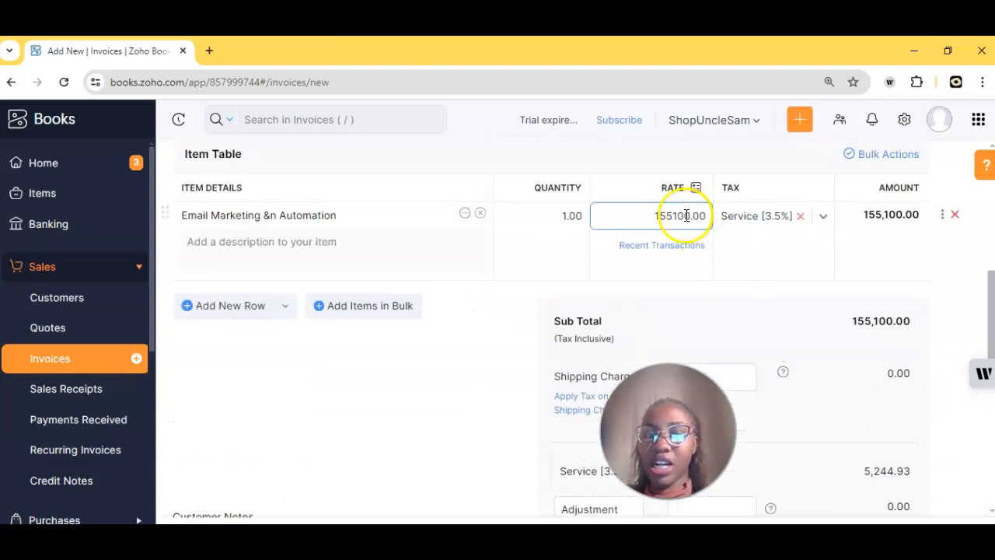
scroll(700, 222, down, 2)
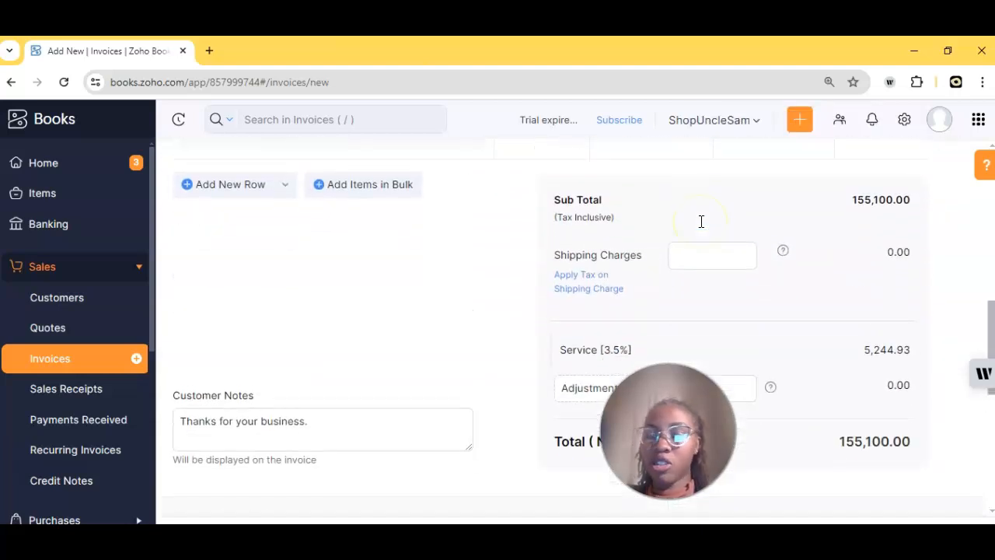
scroll(700, 223, up, 3)
click(681, 234)
key(BackSpace)
key(BackSpace)
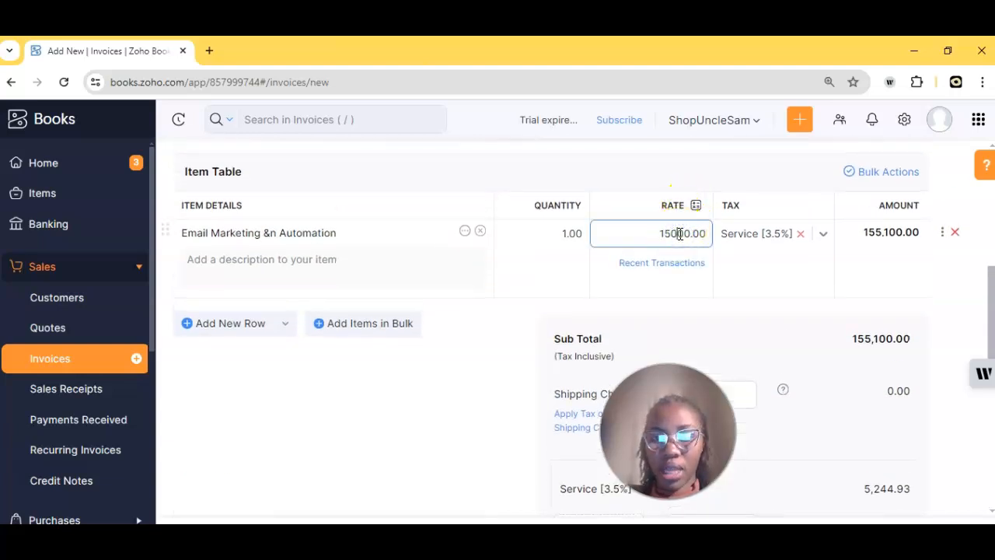
text(00)
click(793, 311)
scroll(793, 311, down, 5)
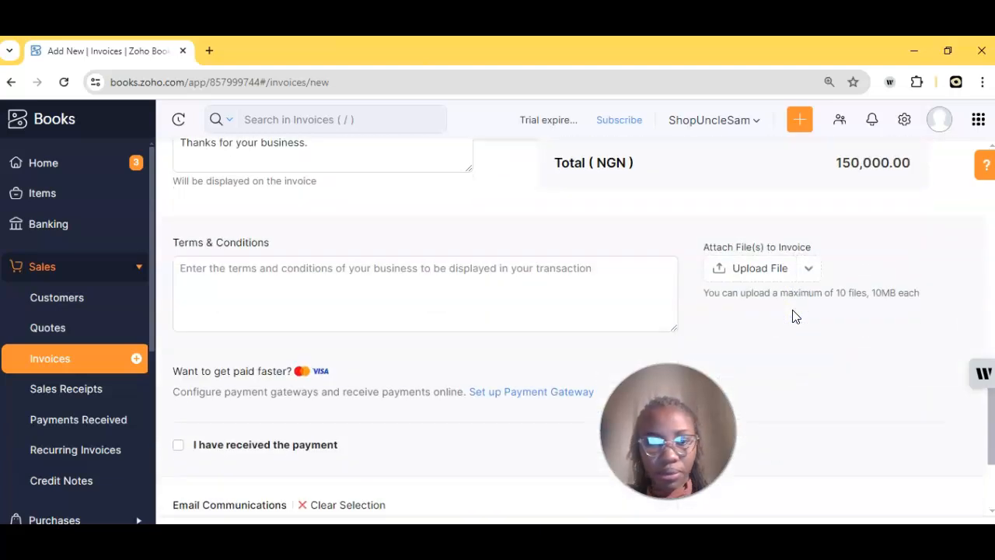
scroll(615, 306, up, 3)
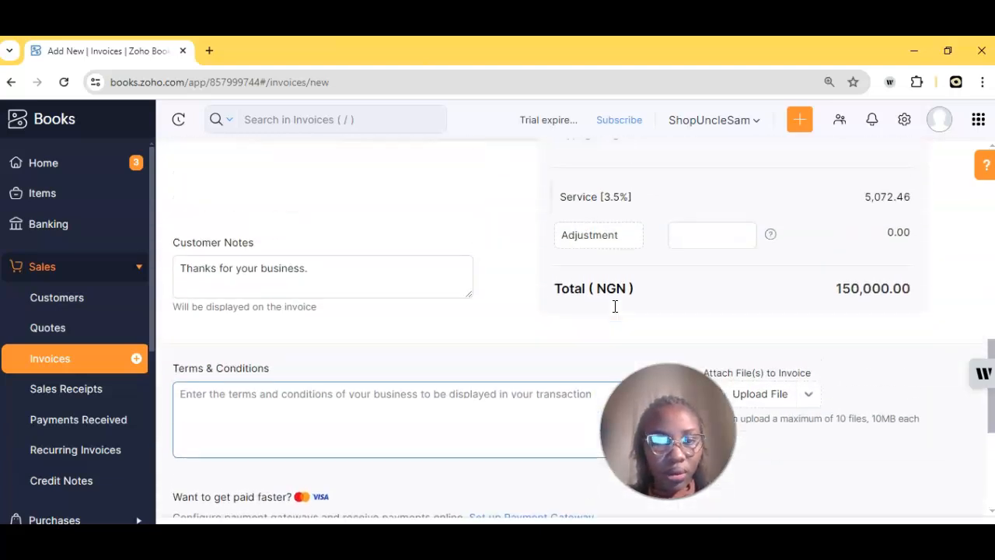
Step: Append 'Kindly ensure to pay the total of N155,100 for Tax and VAT.' to the customer note
click(303, 270)
click(335, 269)
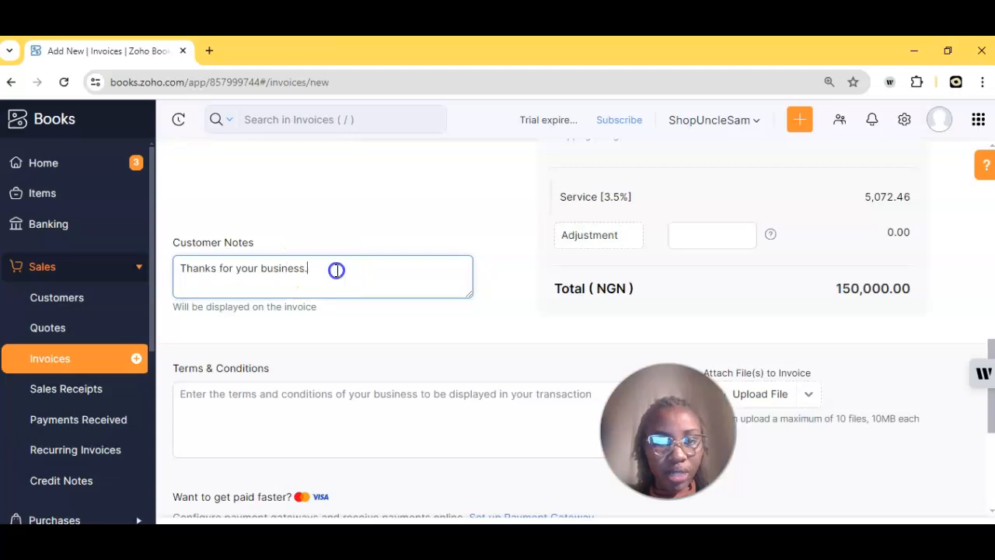
text(K)
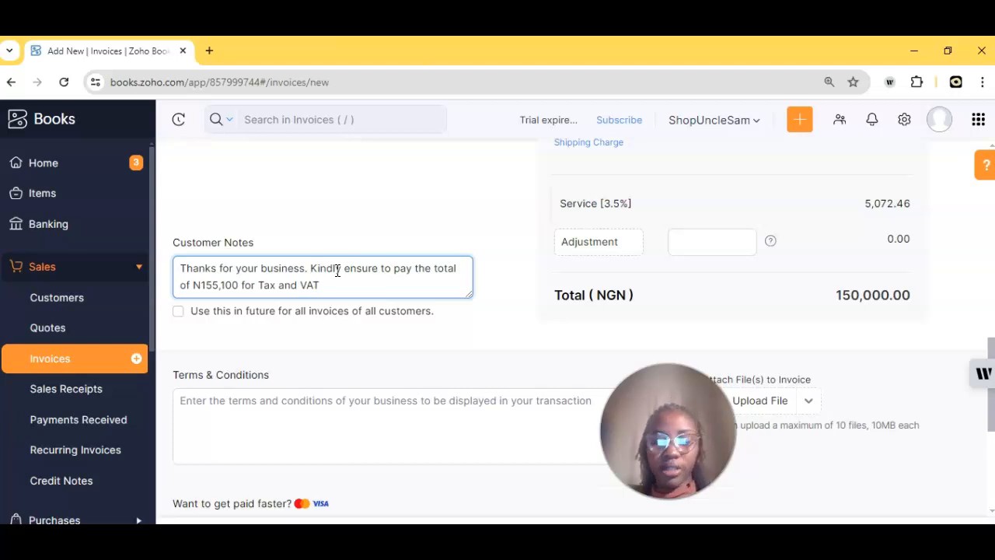
click(315, 329)
click(384, 338)
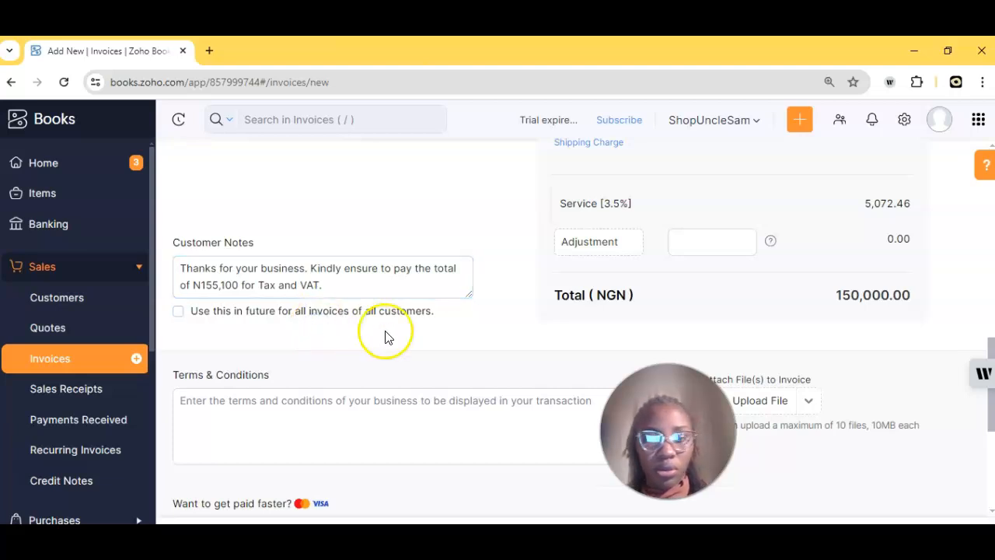
scroll(385, 337, down, 1)
Step: Tick and then untick 'I have received the payment' on the invoice
scroll(384, 336, down, 2)
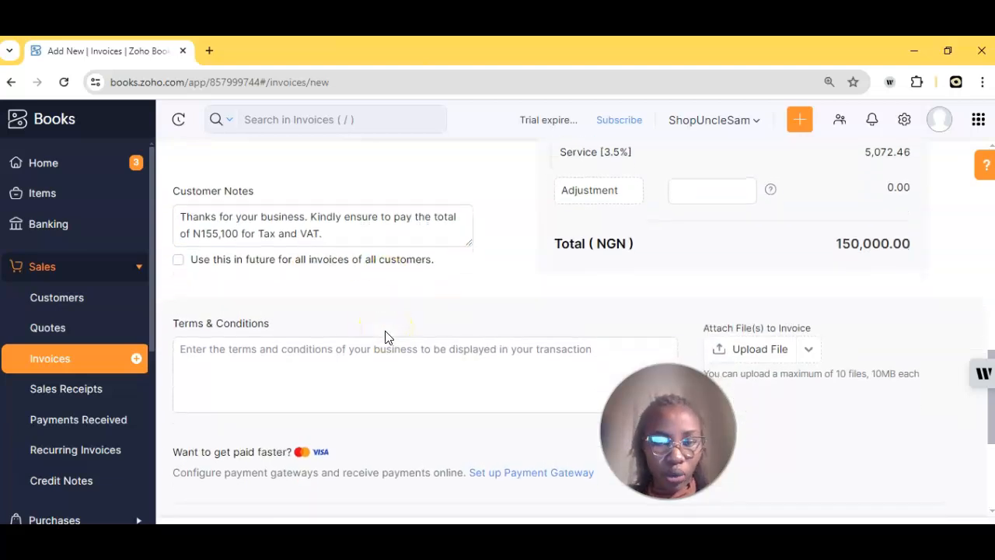
click(311, 317)
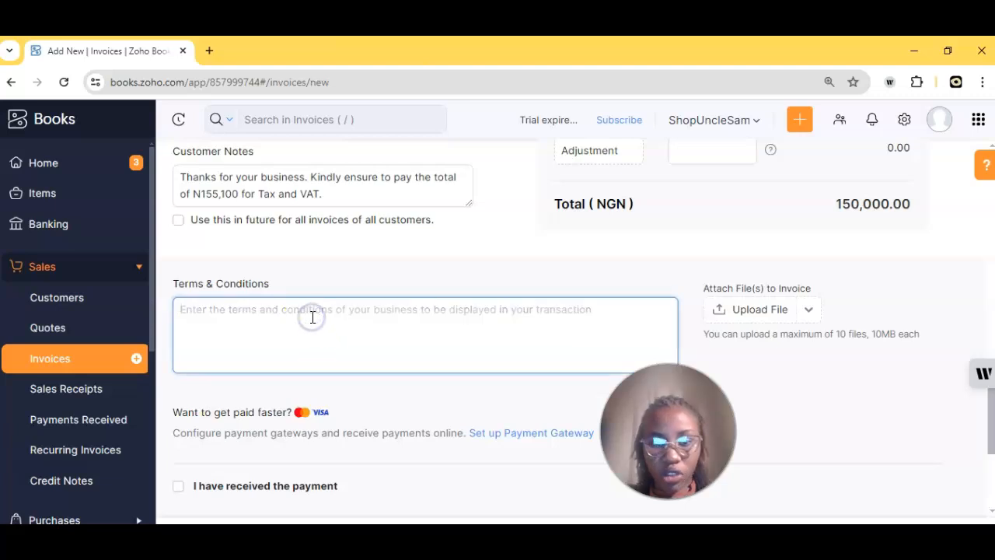
scroll(353, 363, down, 2)
scroll(351, 368, down, 1)
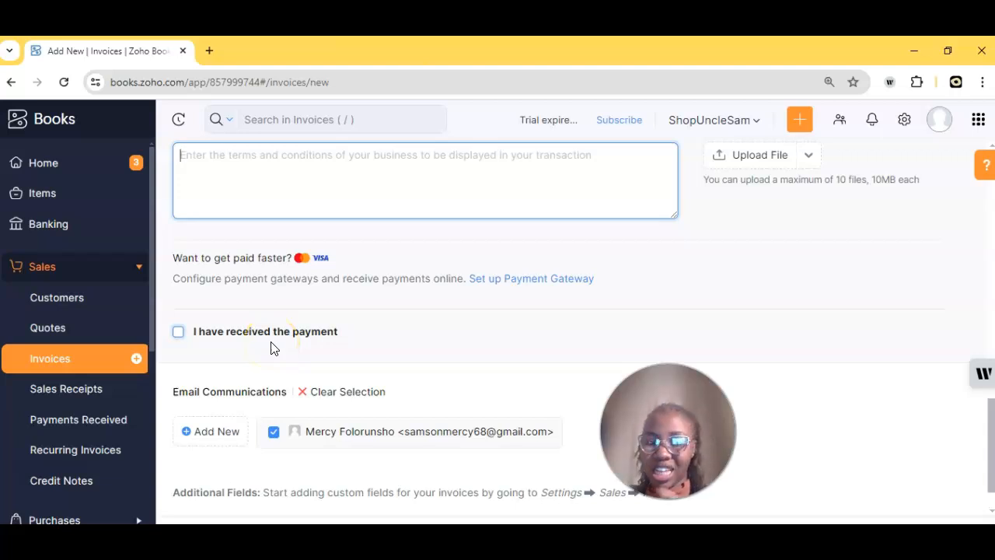
click(203, 340)
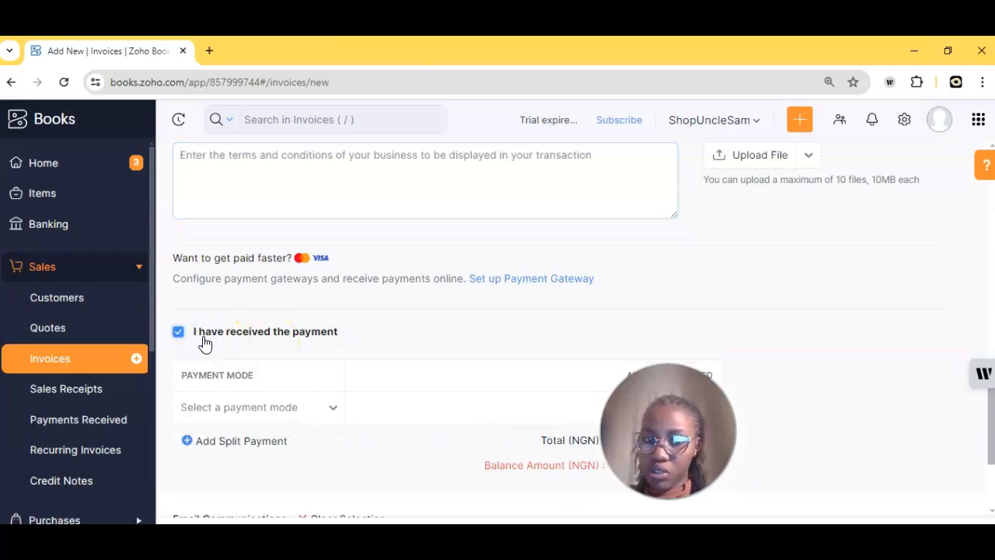
click(205, 342)
Step: Check the Cash payment mode, then turn payment recording off again
scroll(347, 370, down, 1)
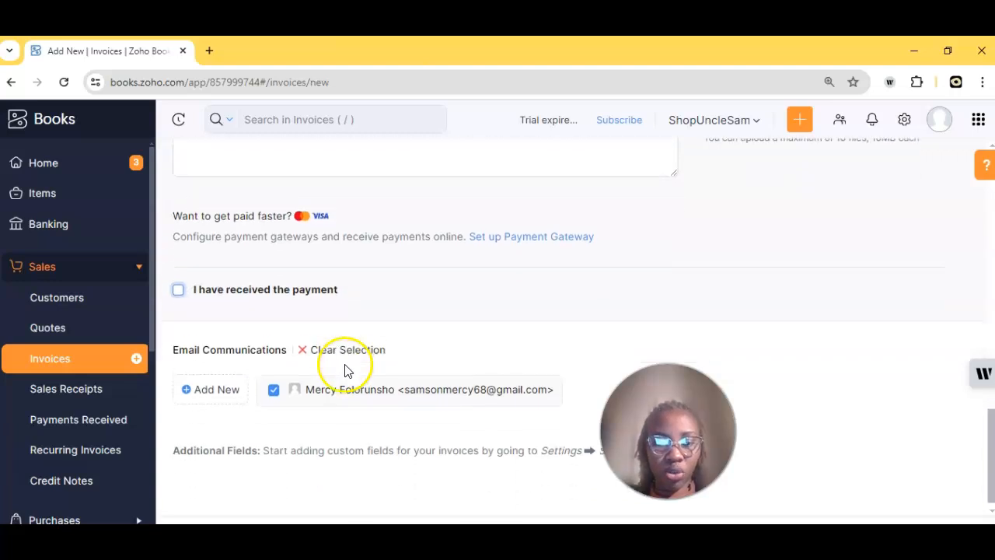
scroll(348, 370, down, 1)
click(256, 292)
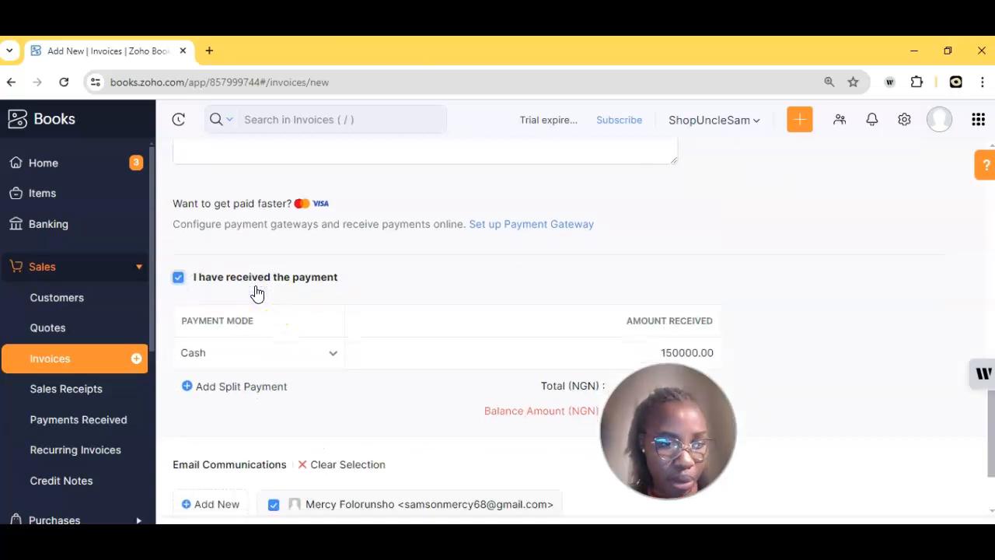
scroll(257, 292, down, 1)
click(276, 321)
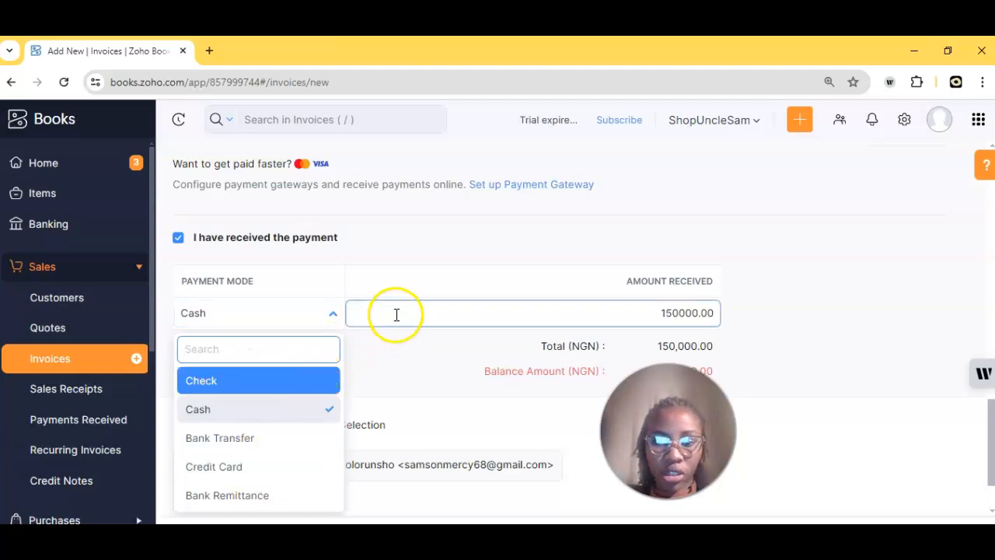
scroll(606, 337, down, 1)
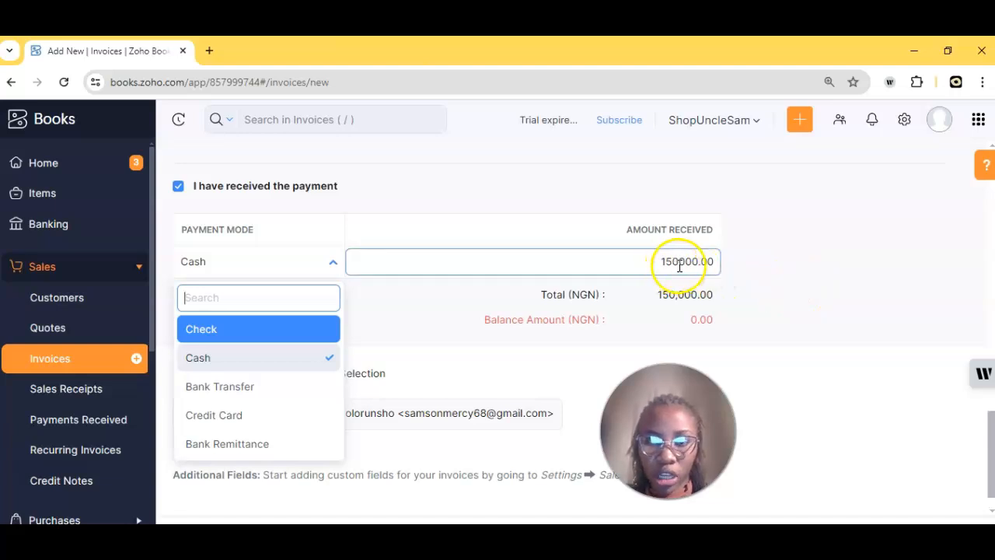
click(682, 264)
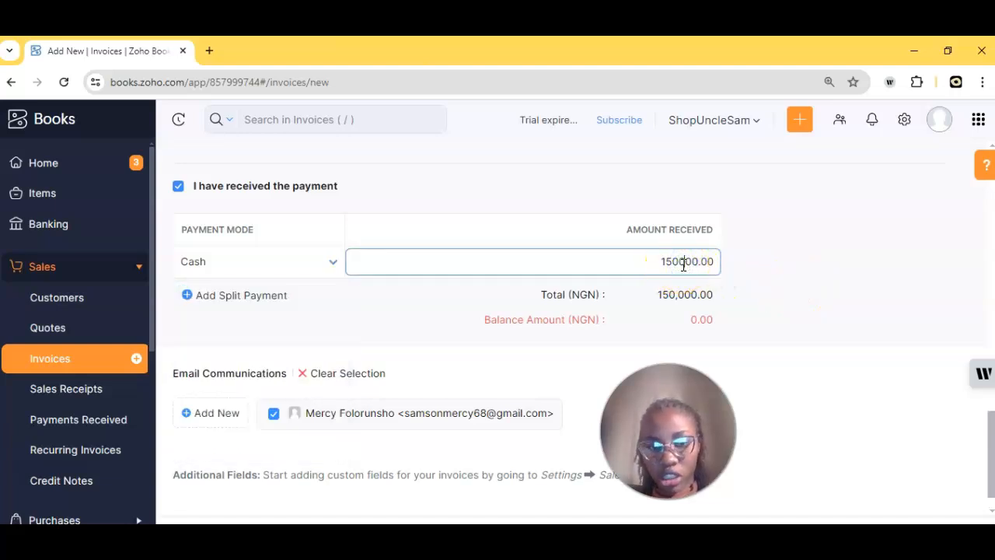
click(182, 193)
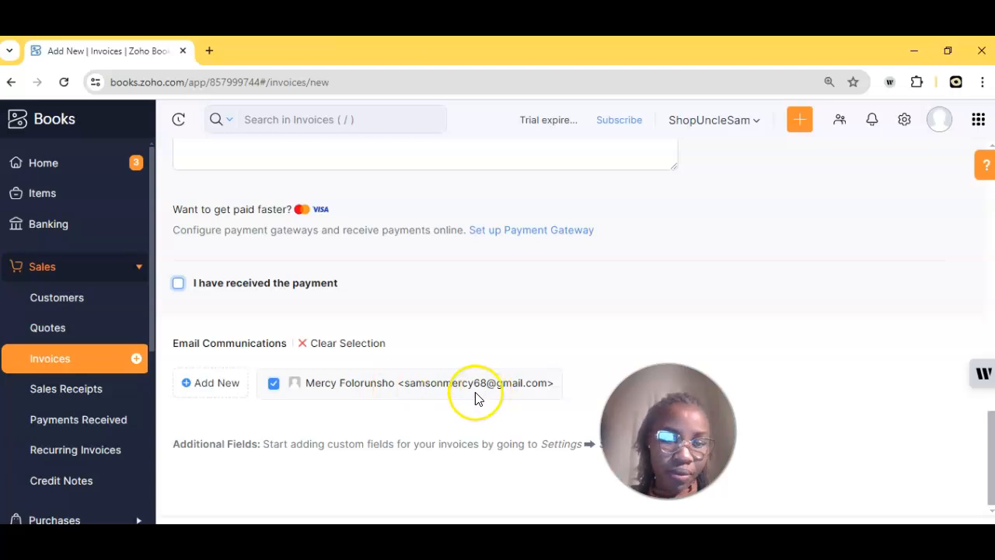
Step: Save the invoice and proceed to email it to the customer
scroll(360, 389, up, 2)
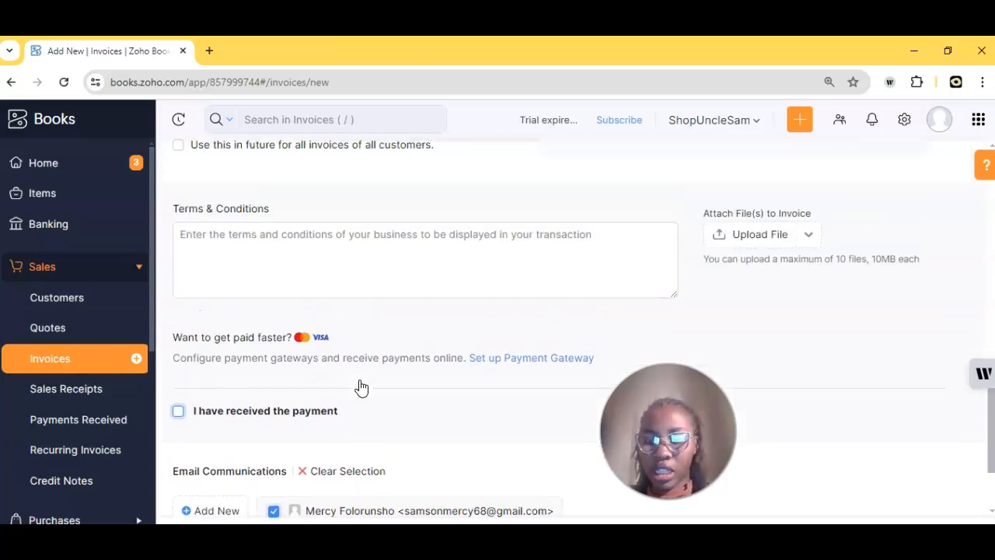
scroll(360, 388, down, 2)
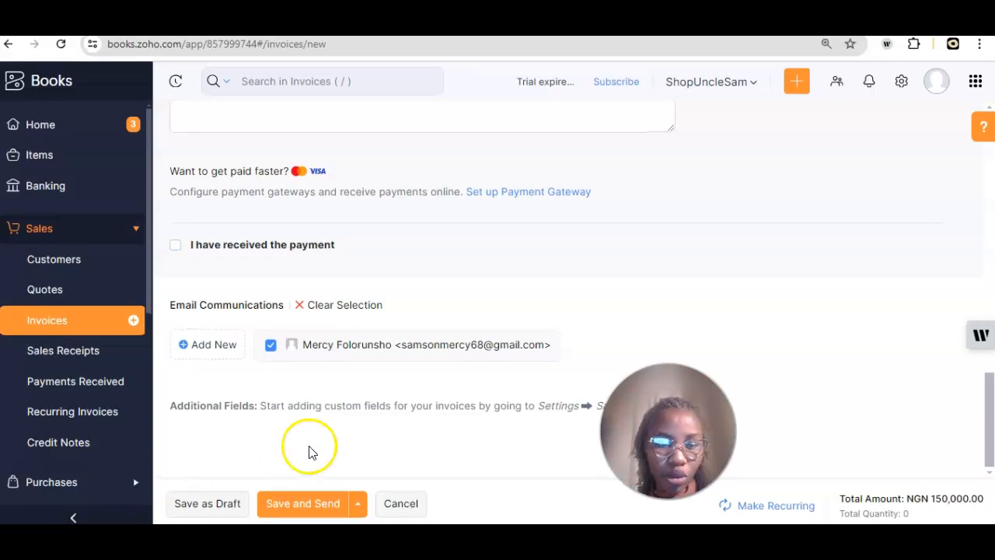
click(214, 513)
click(293, 509)
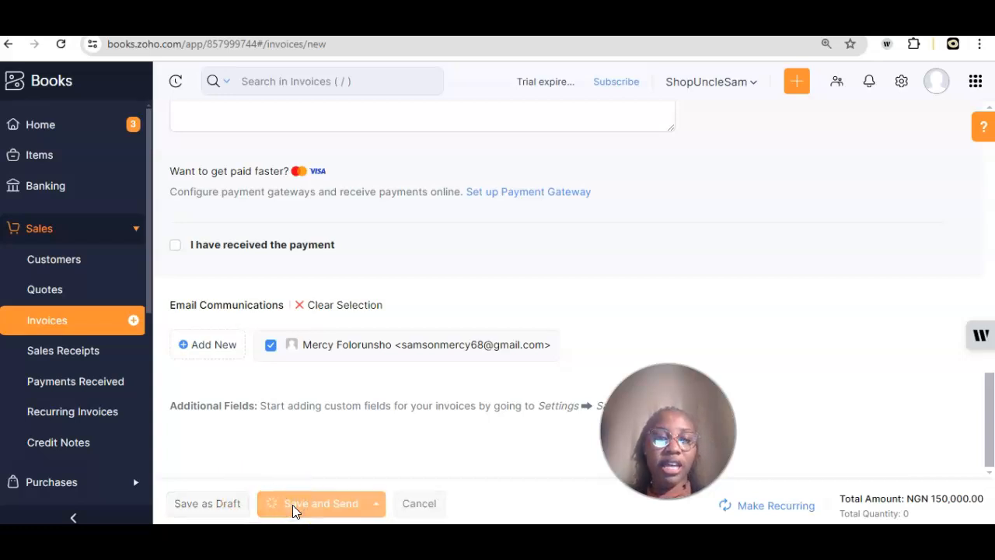
Step: Review the INV-000001 email preview and send it with the invoice PDF attached
click(401, 302)
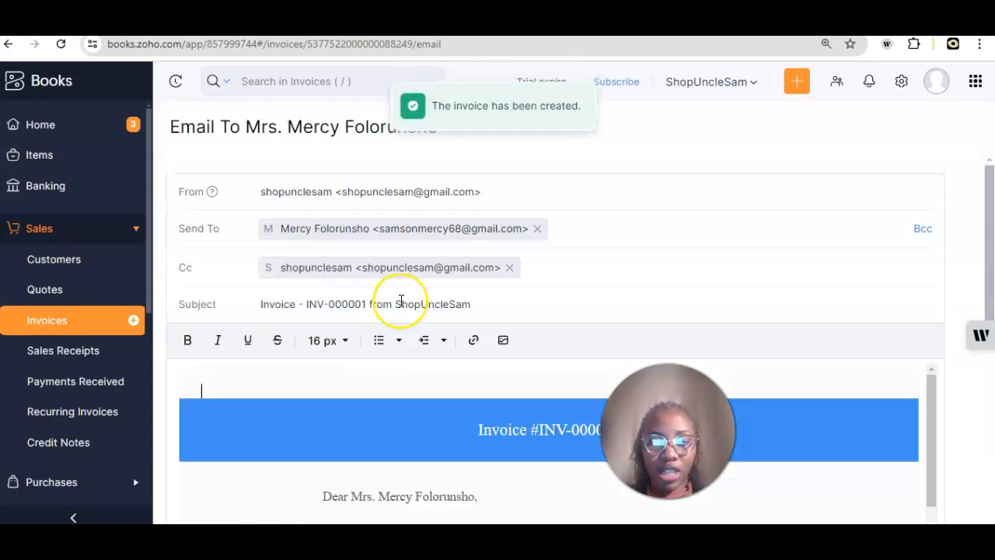
scroll(401, 300, down, 5)
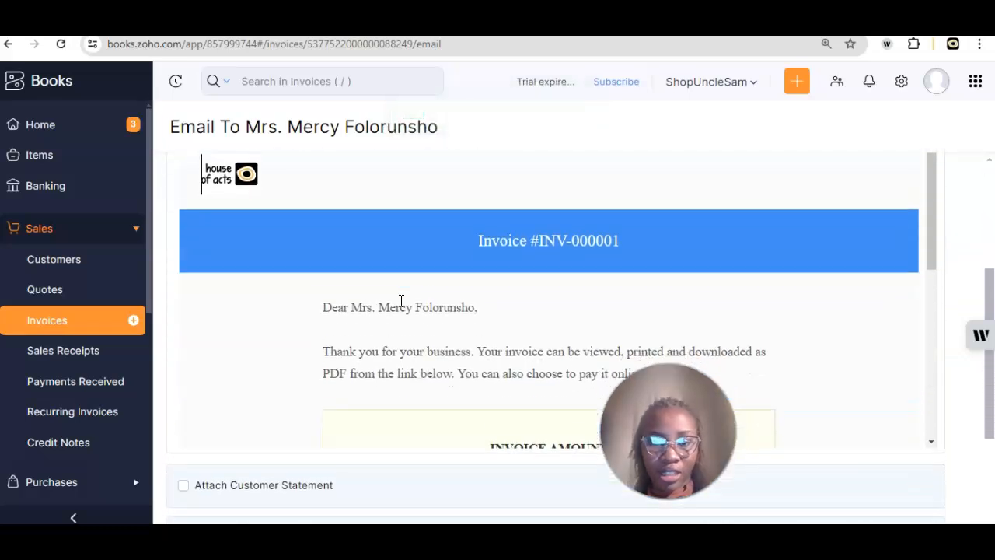
scroll(402, 300, up, 2)
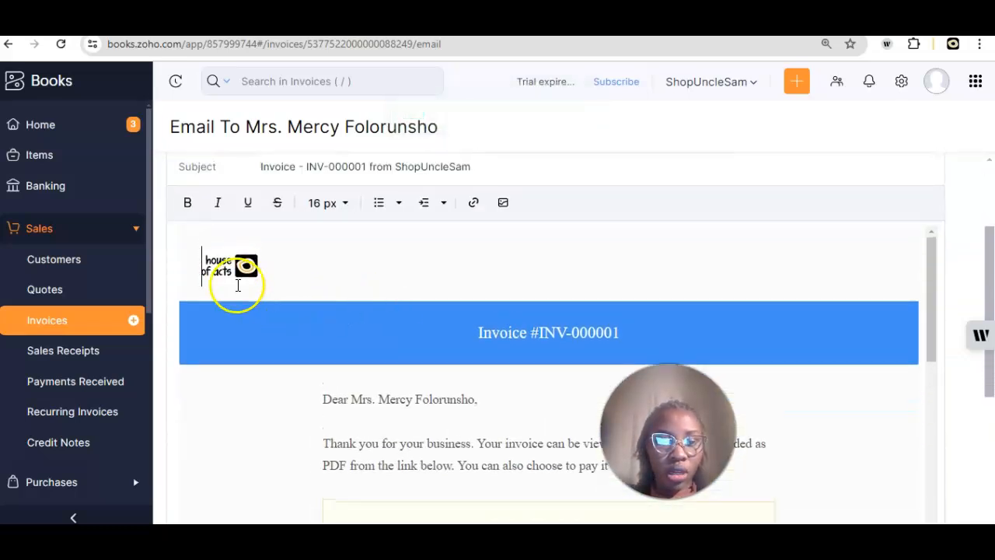
scroll(371, 304, down, 2)
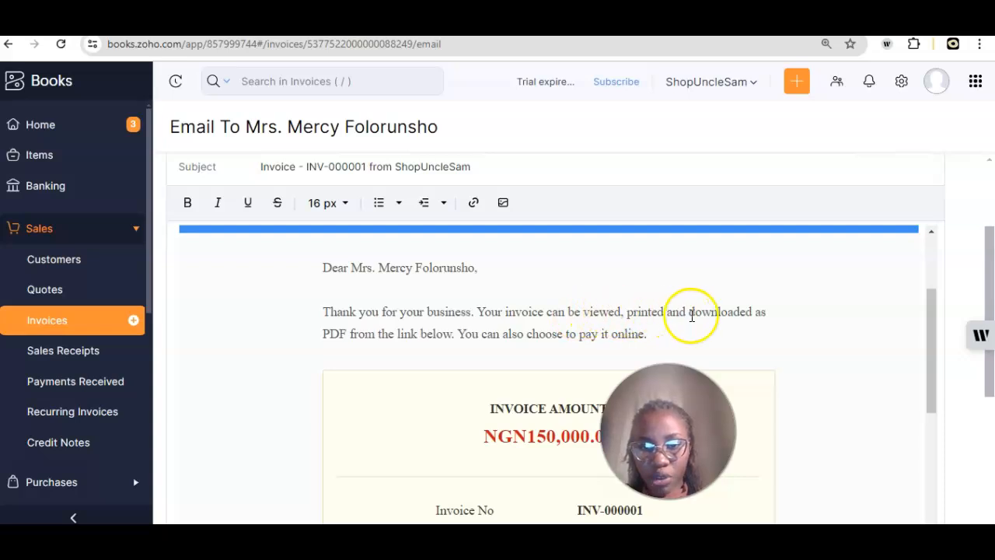
scroll(703, 315, down, 1)
scroll(704, 315, down, 2)
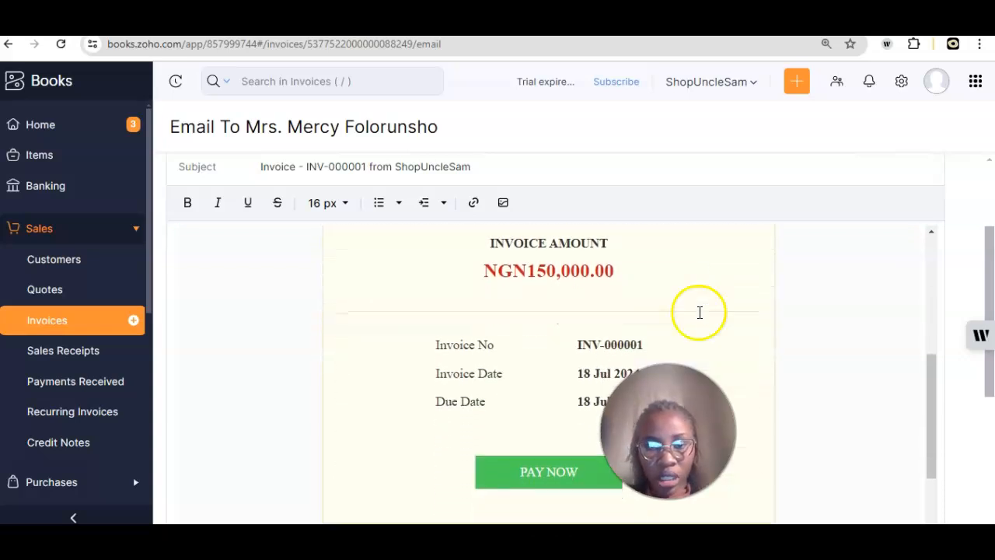
scroll(509, 281, down, 1)
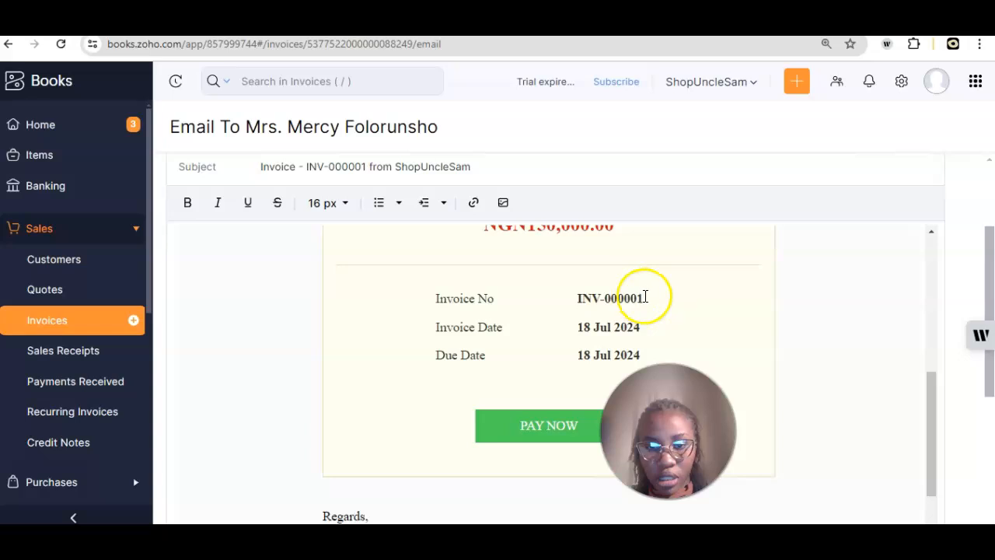
scroll(645, 295, down, 1)
scroll(645, 295, up, 5)
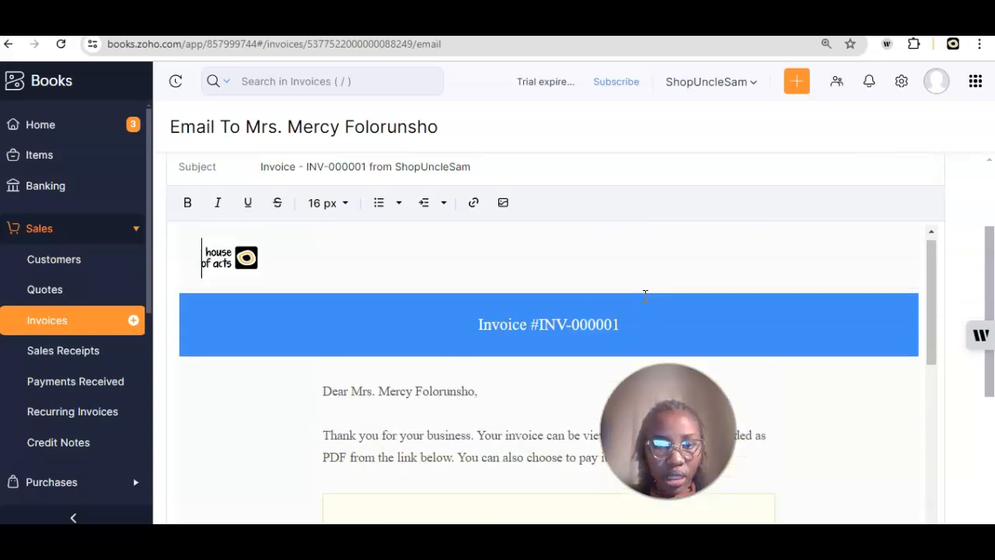
scroll(645, 295, down, 5)
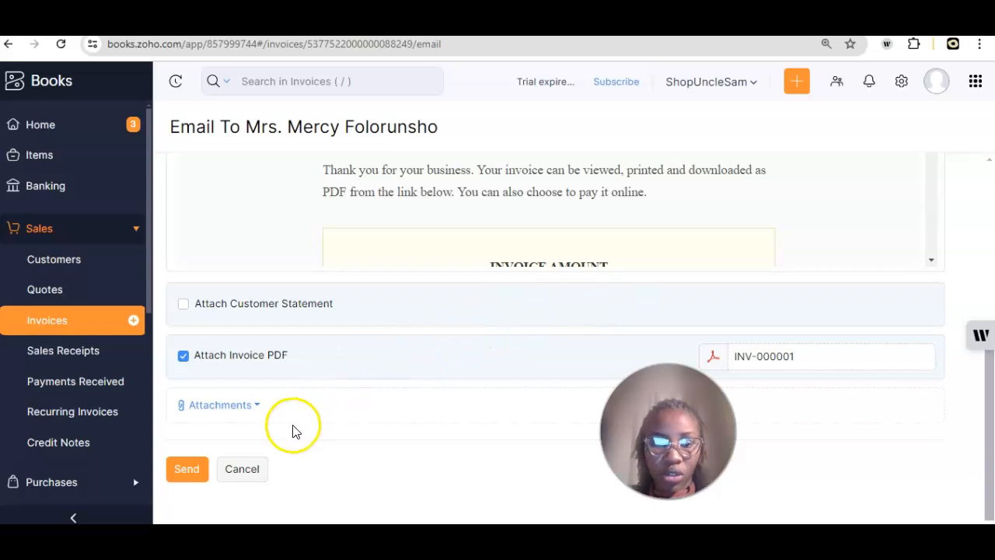
scroll(412, 255, down, 5)
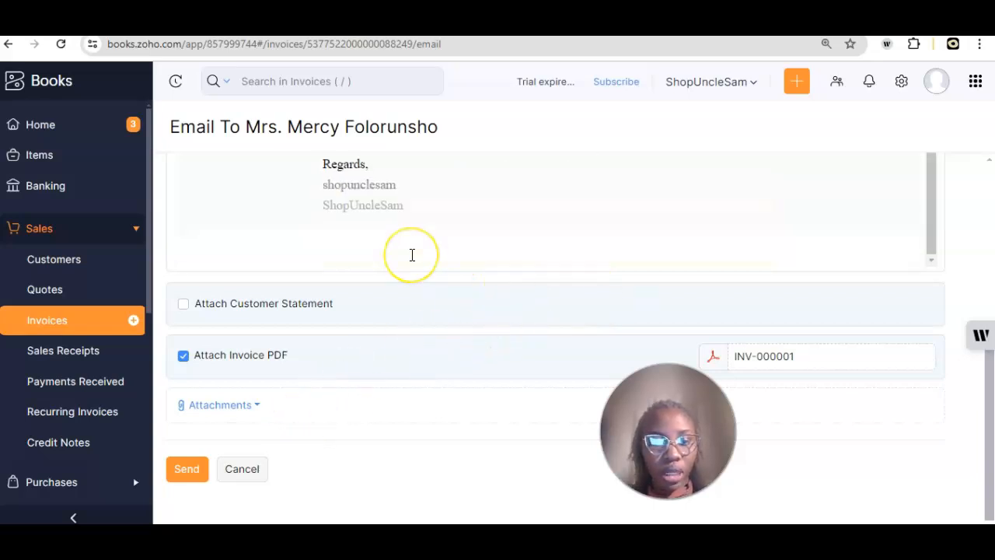
scroll(412, 255, up, 5)
scroll(412, 255, down, 5)
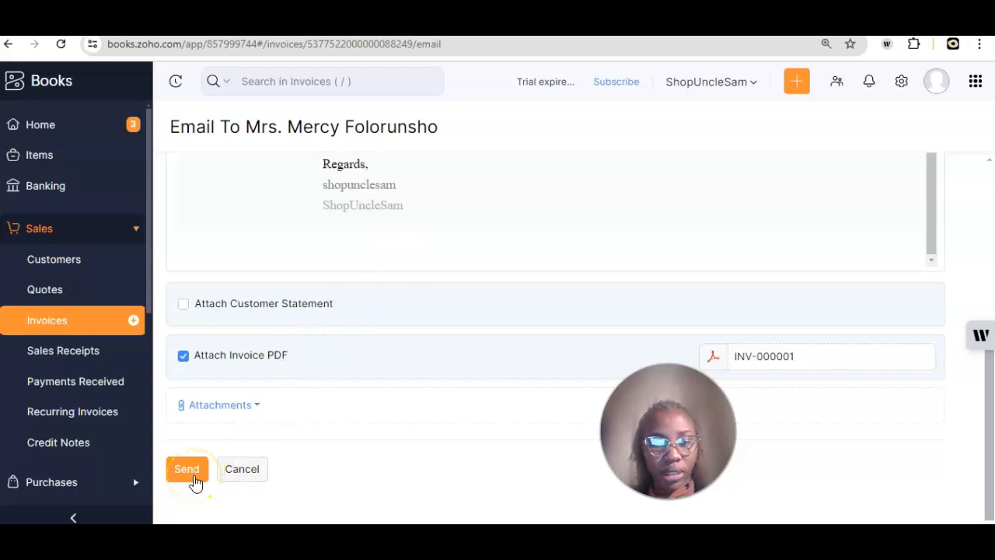
click(188, 471)
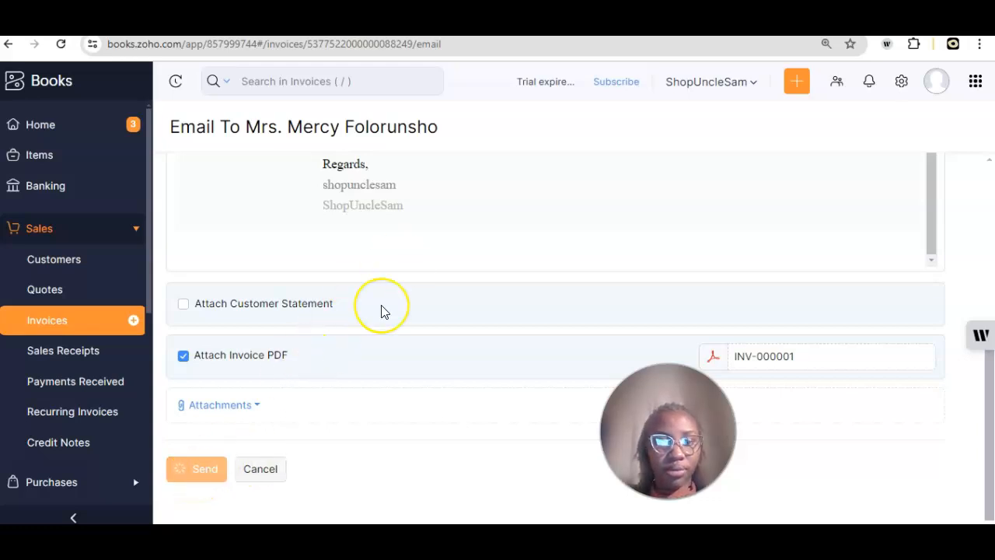
Step: Close the payment-reminder pop-up and scroll through INV-000001's items, totals and notes
click(279, 385)
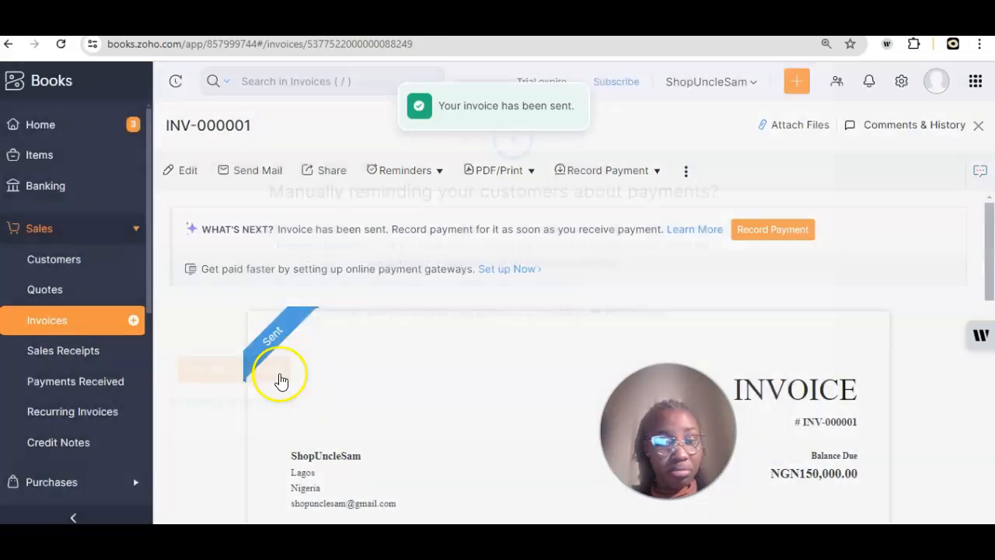
click(264, 393)
scroll(264, 394, down, 2)
scroll(264, 398, down, 1)
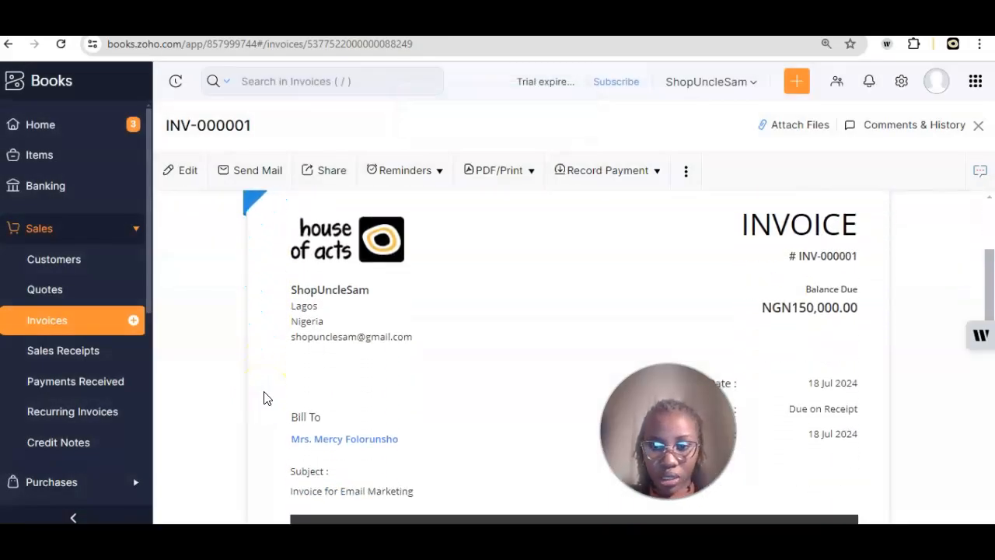
scroll(836, 288, down, 1)
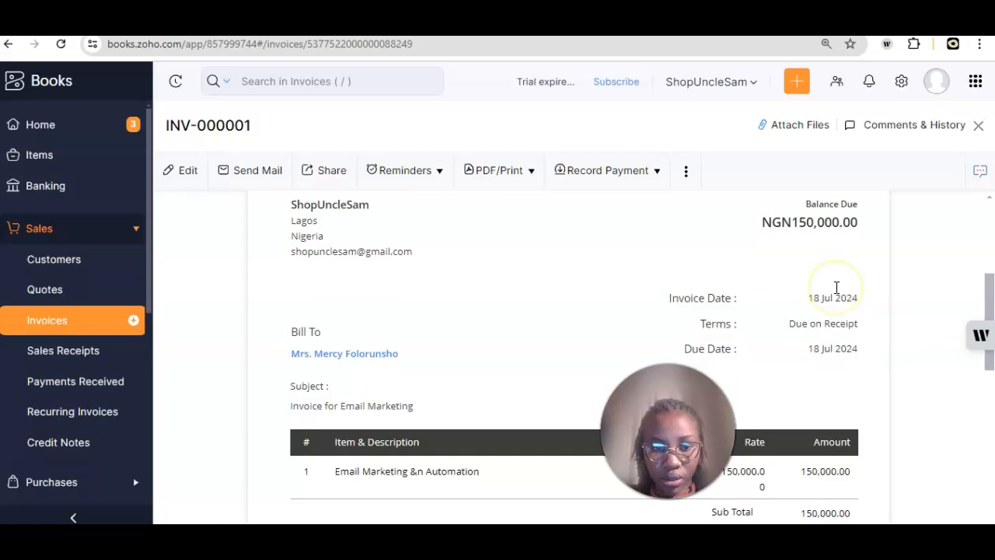
scroll(812, 319, down, 1)
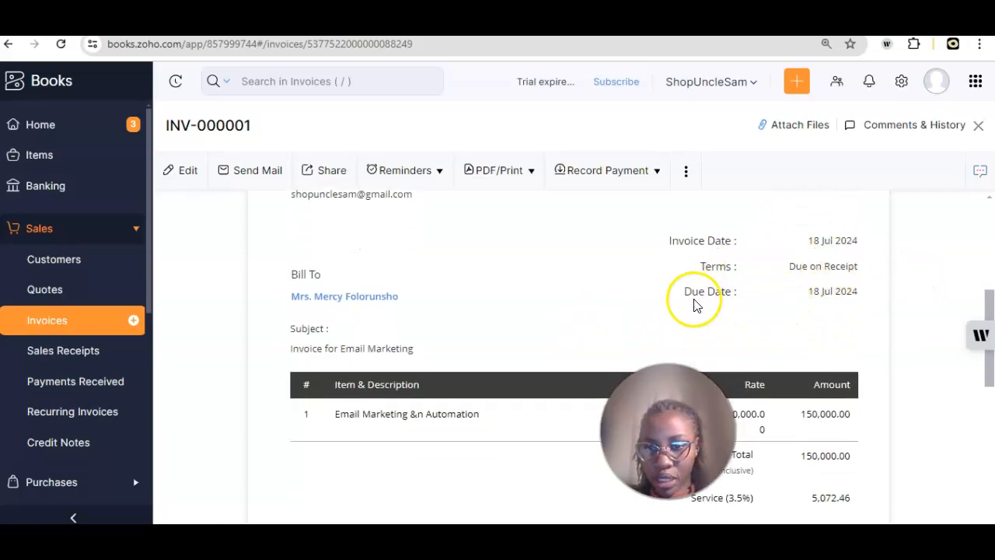
scroll(743, 307, down, 2)
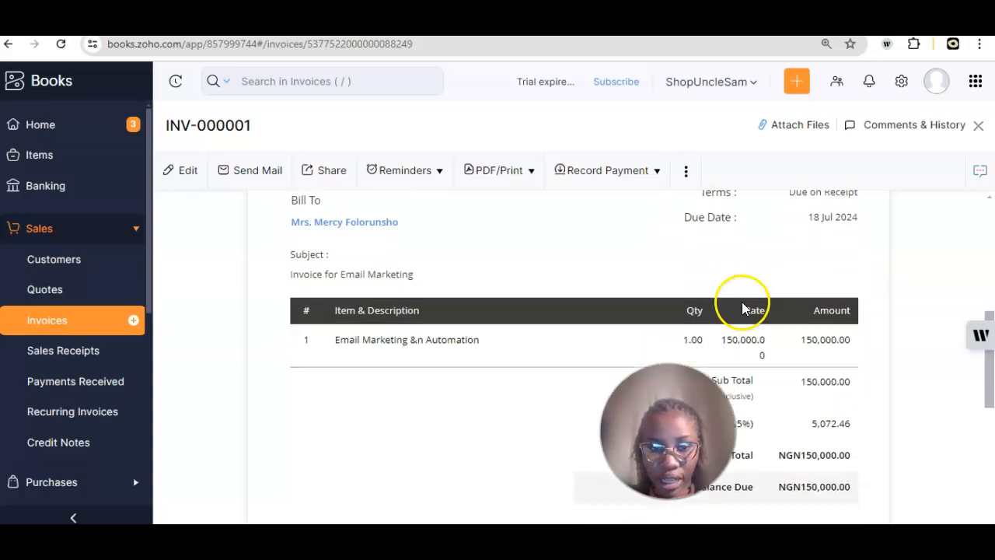
scroll(550, 315, down, 2)
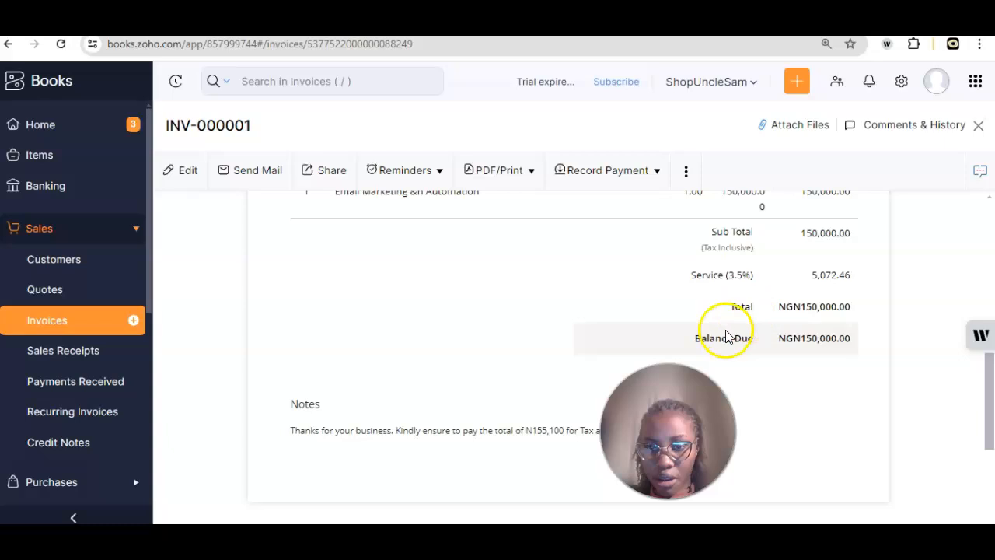
scroll(760, 337, down, 4)
scroll(760, 338, up, 3)
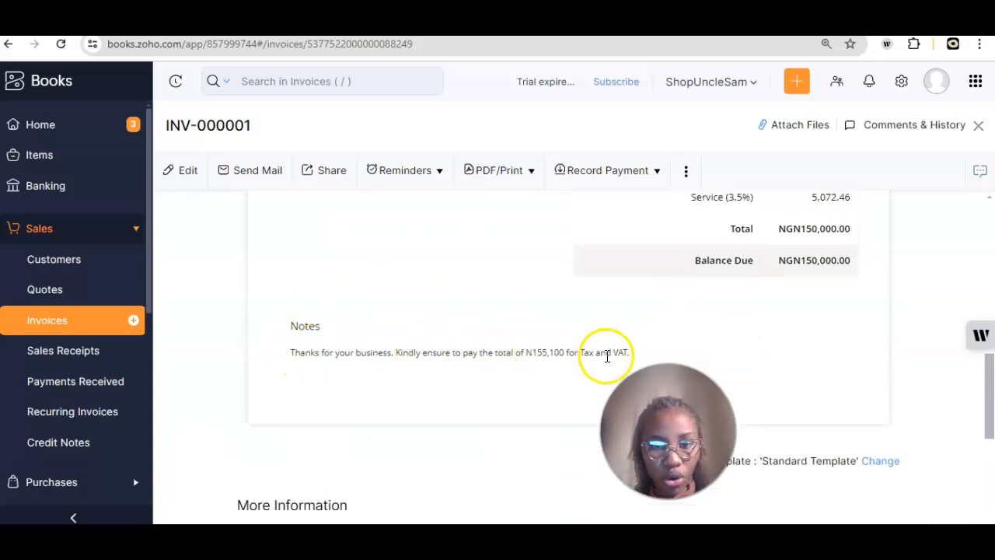
scroll(413, 337, up, 10)
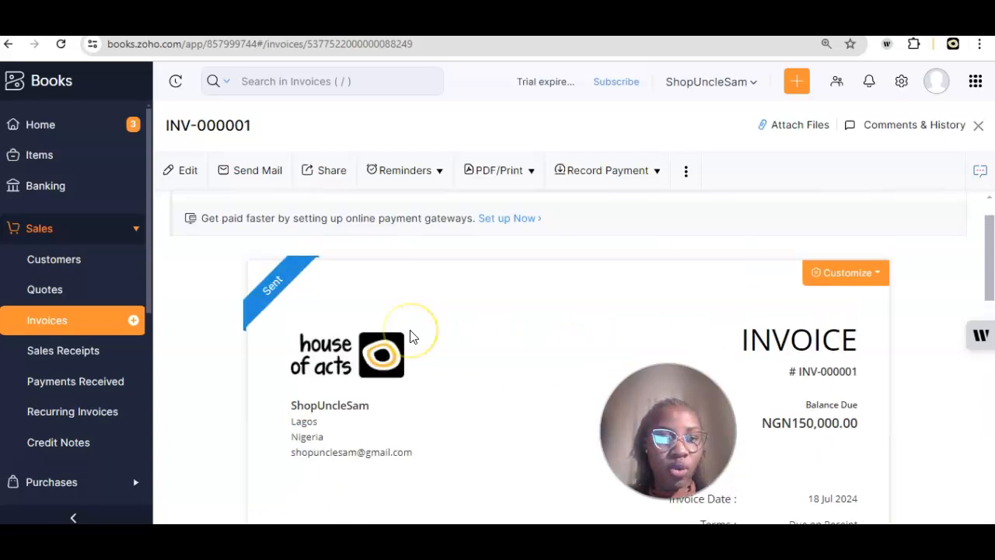
Step: Open invoice INV-000001 for editing and locate the Customer Notes text
click(189, 171)
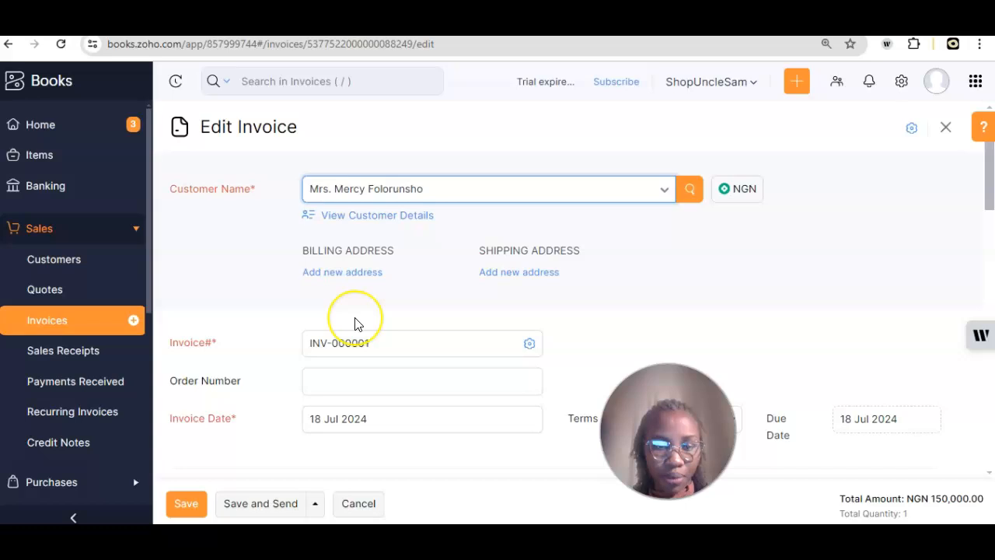
scroll(355, 322, down, 10)
scroll(355, 324, up, 1)
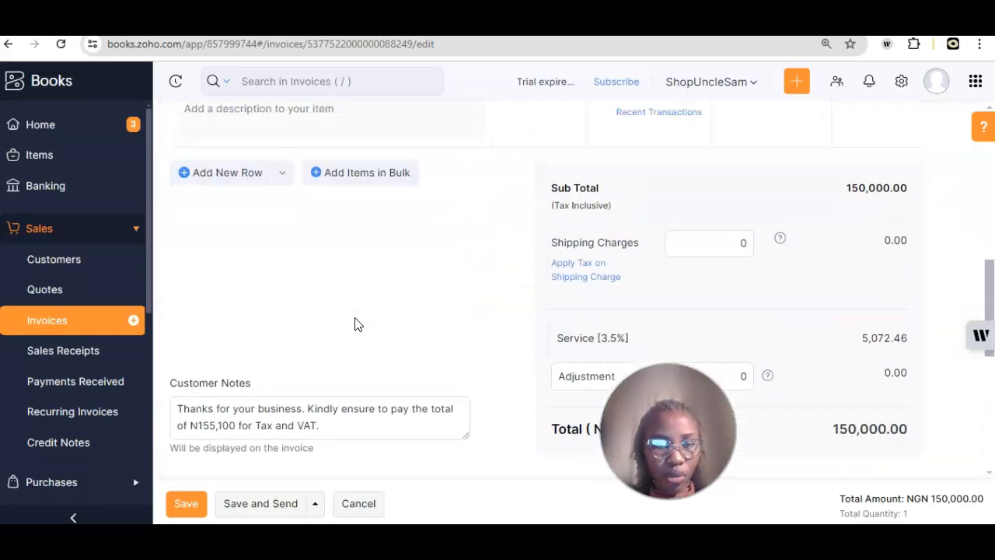
scroll(355, 324, down, 1)
click(343, 397)
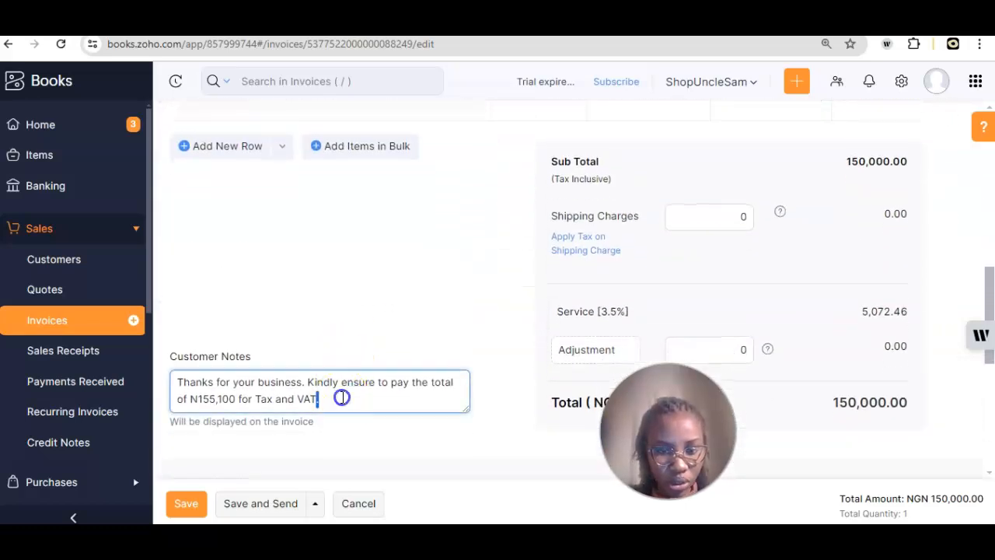
triple_click(342, 397)
scroll(343, 397, up, 1)
scroll(343, 397, up, 10)
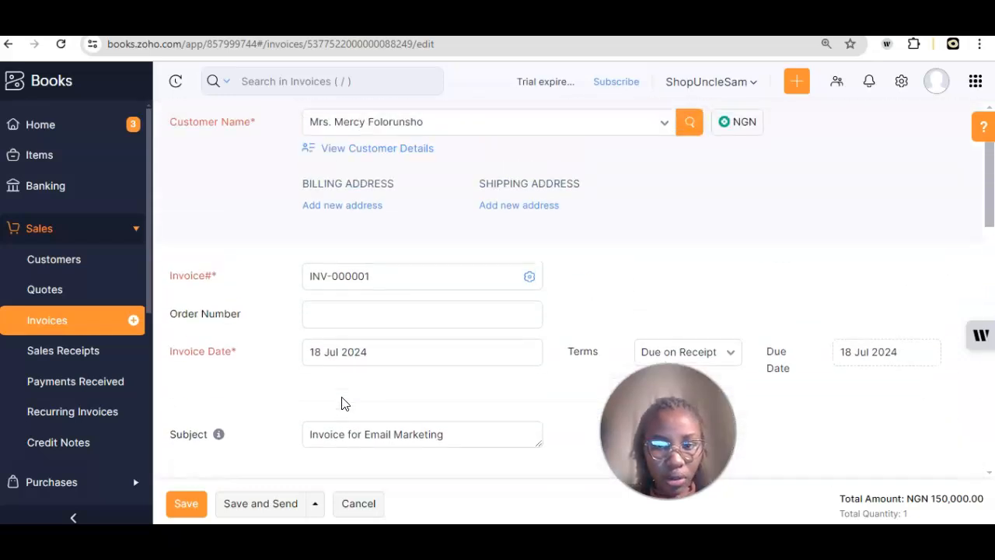
scroll(343, 403, down, 12)
scroll(343, 404, up, 2)
scroll(342, 403, up, 1)
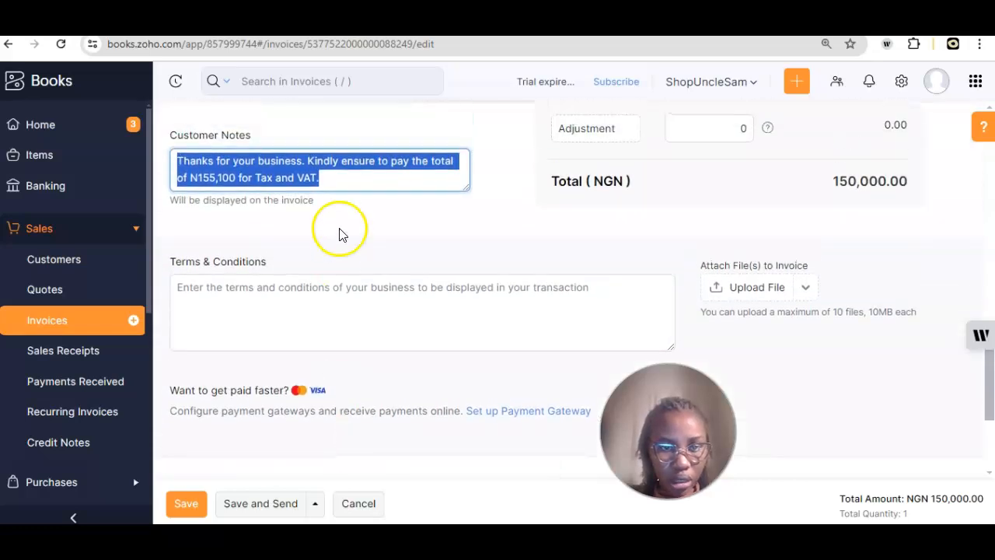
Step: Copy 'Kindly ensure to pay the total of N155,100 for Tax and VAT.' into Terms & Conditions and save
double_click(316, 164)
key(ctrl+shift+End)
key(ctrl+c)
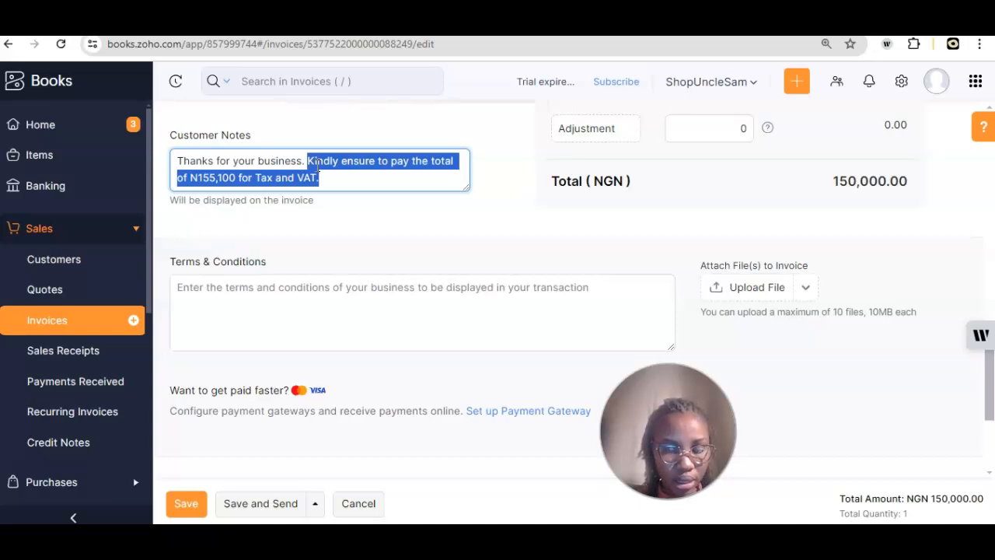
click(255, 295)
key(ctrl+v)
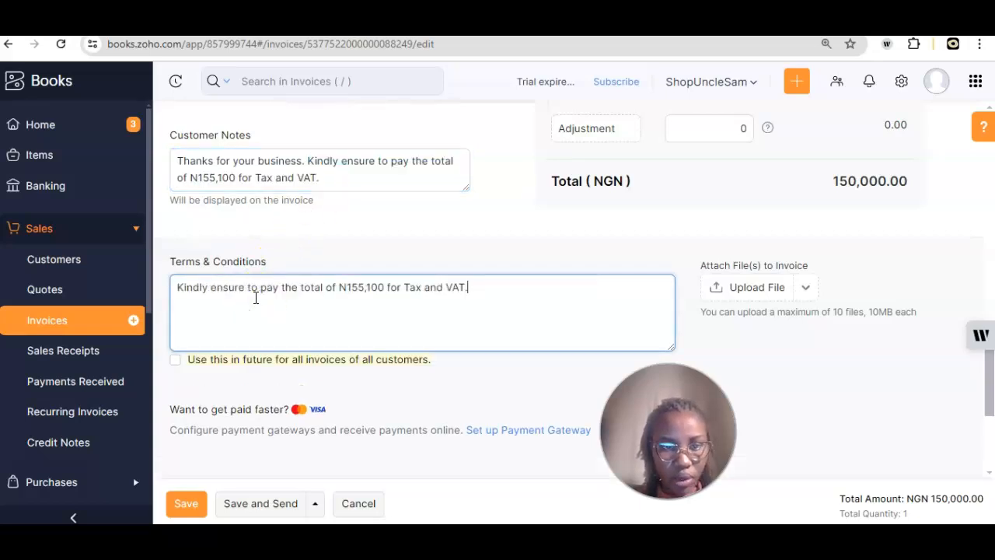
scroll(241, 373, down, 3)
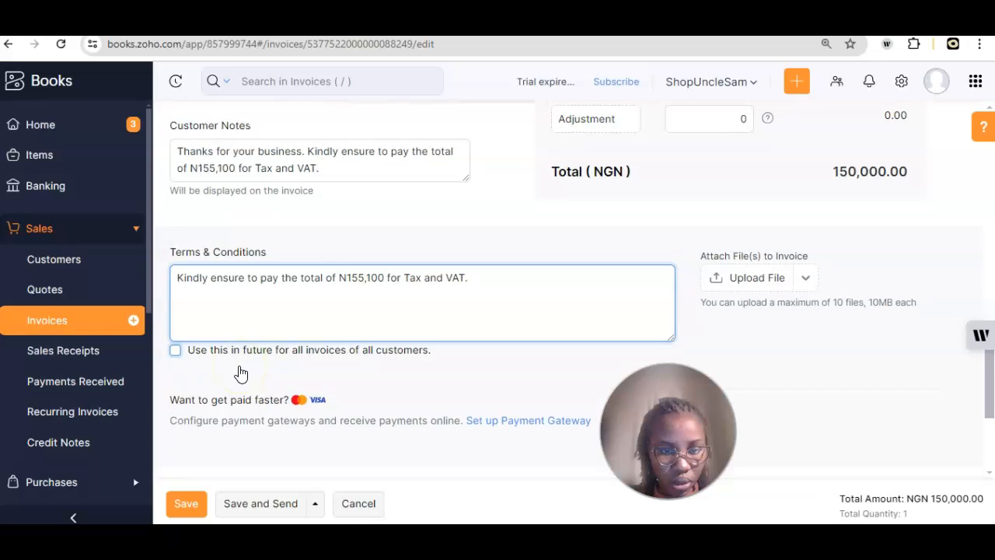
click(262, 507)
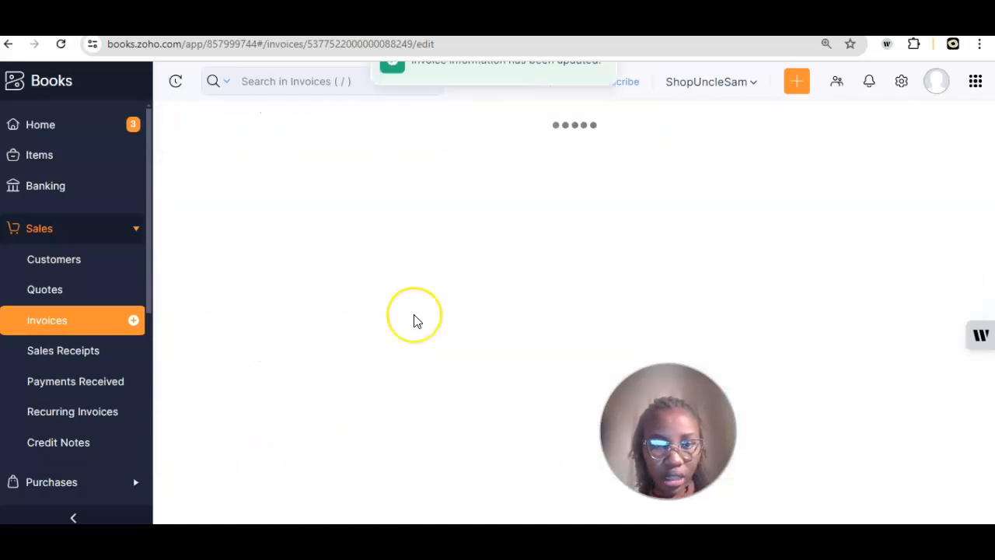
Step: Send the updated INV-000001 email with the invoice PDF attached
scroll(415, 314, down, 8)
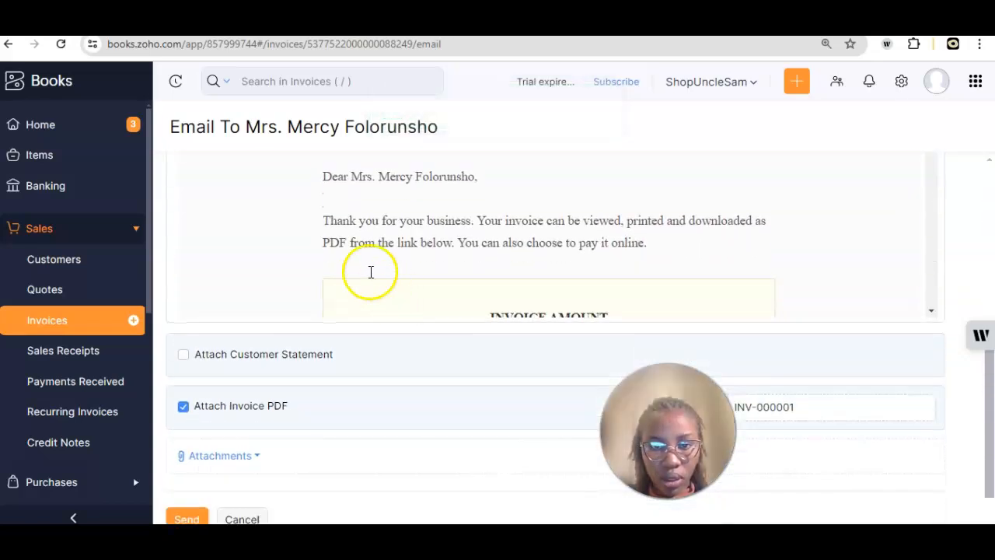
scroll(628, 232, down, 1)
scroll(627, 232, down, 5)
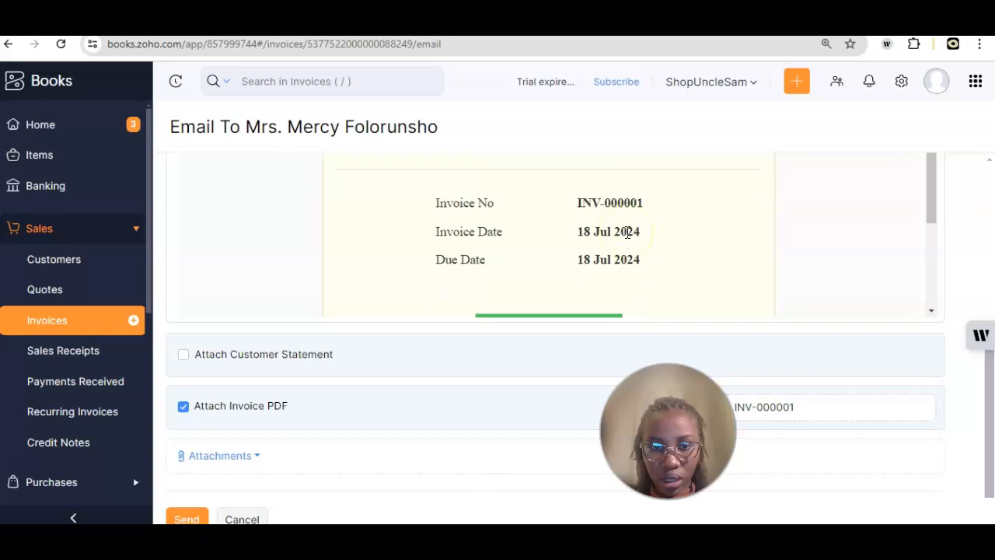
scroll(537, 337, down, 2)
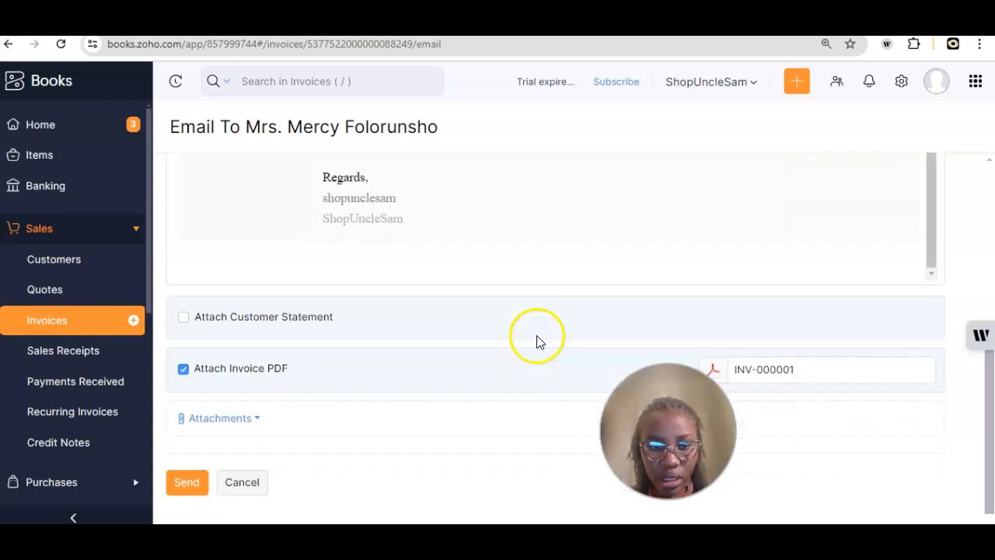
click(182, 476)
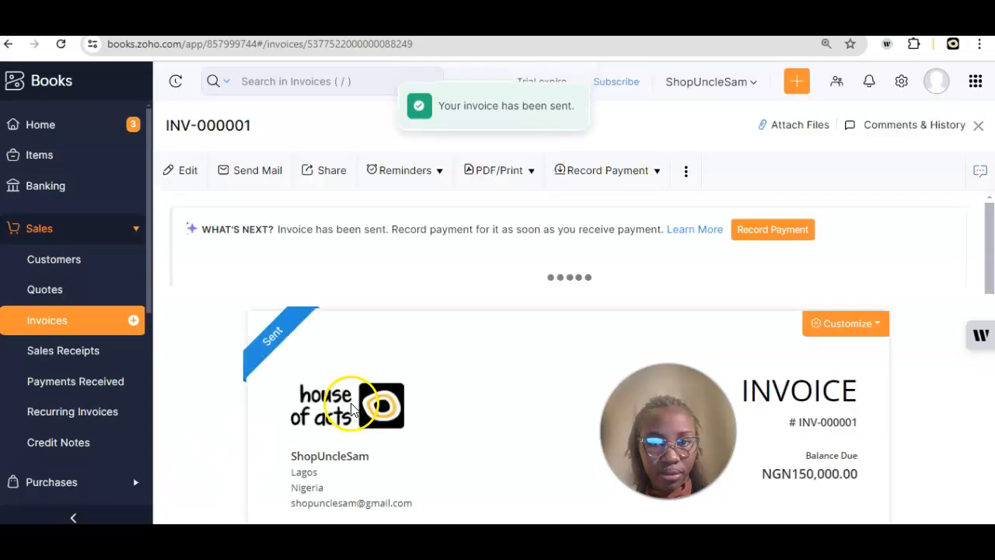
Step: Scroll through sent invoice INV-000001 to review its item and totals
scroll(458, 368, down, 5)
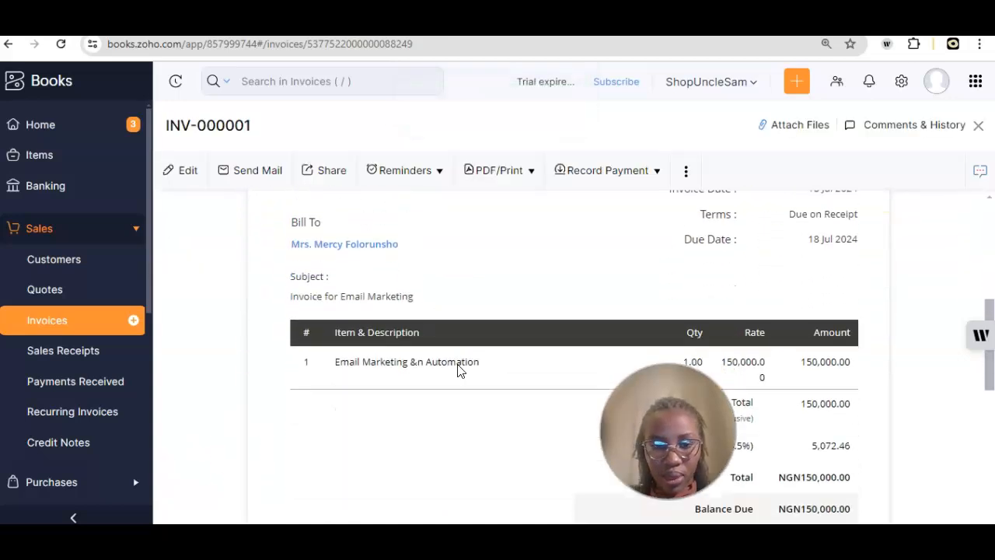
scroll(458, 369, down, 5)
scroll(458, 370, up, 1)
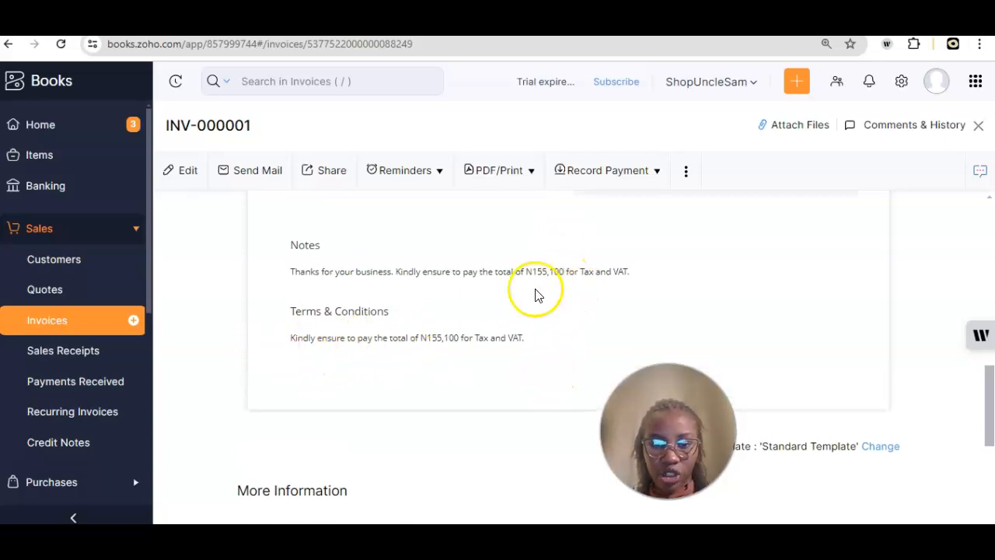
scroll(535, 294, up, 3)
scroll(534, 294, down, 4)
scroll(535, 293, up, 4)
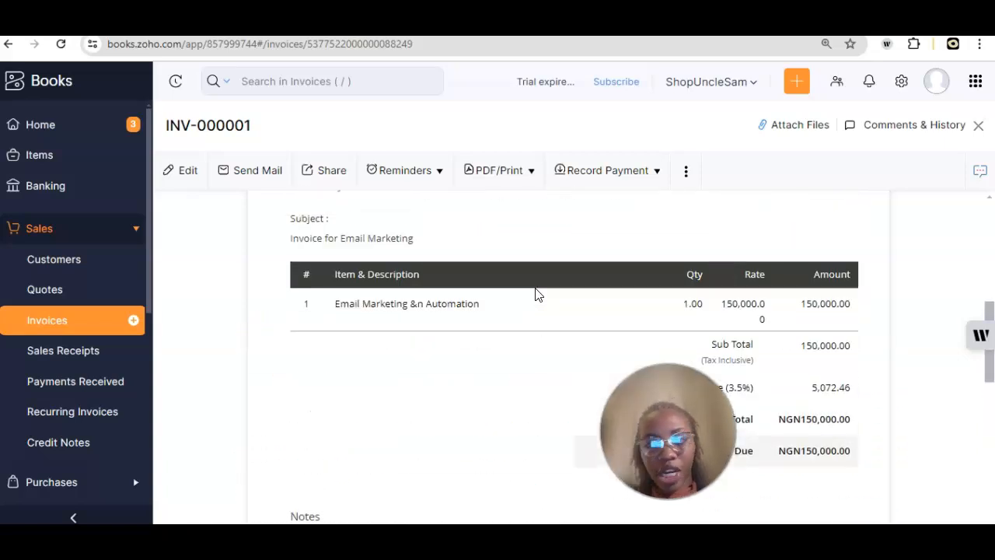
scroll(535, 294, up, 5)
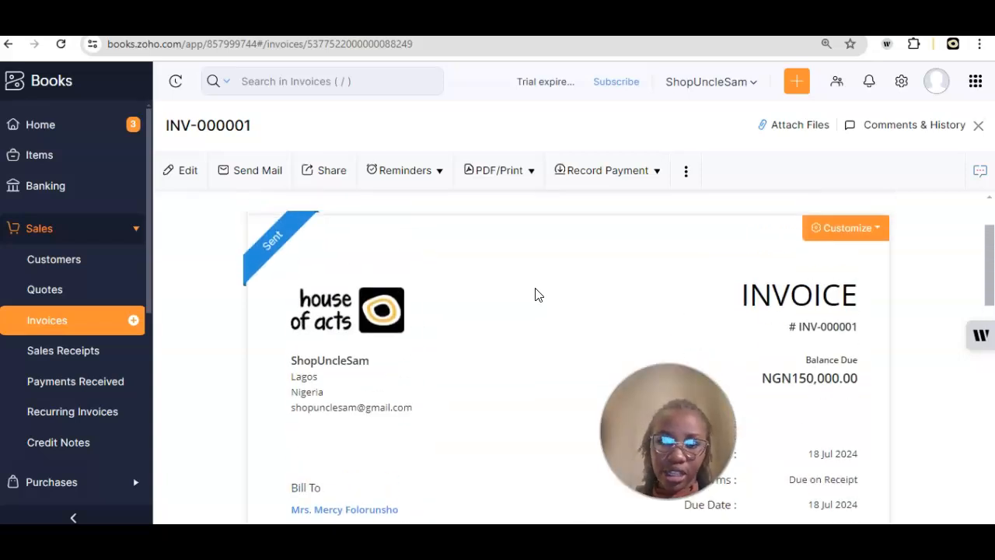
scroll(535, 293, down, 1)
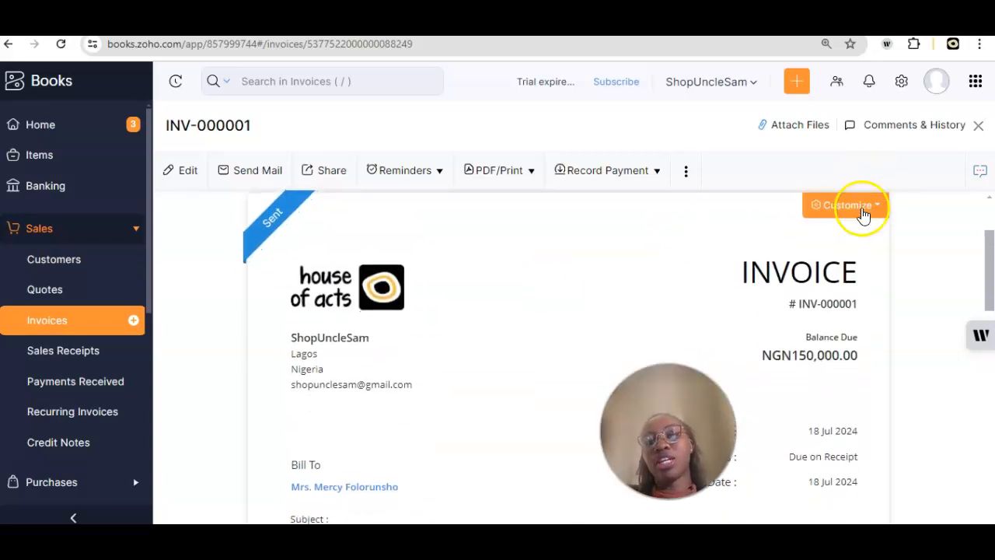
Step: Open the Change Template chooser, close it unchanged, and scroll down to Notes and Terms
click(855, 215)
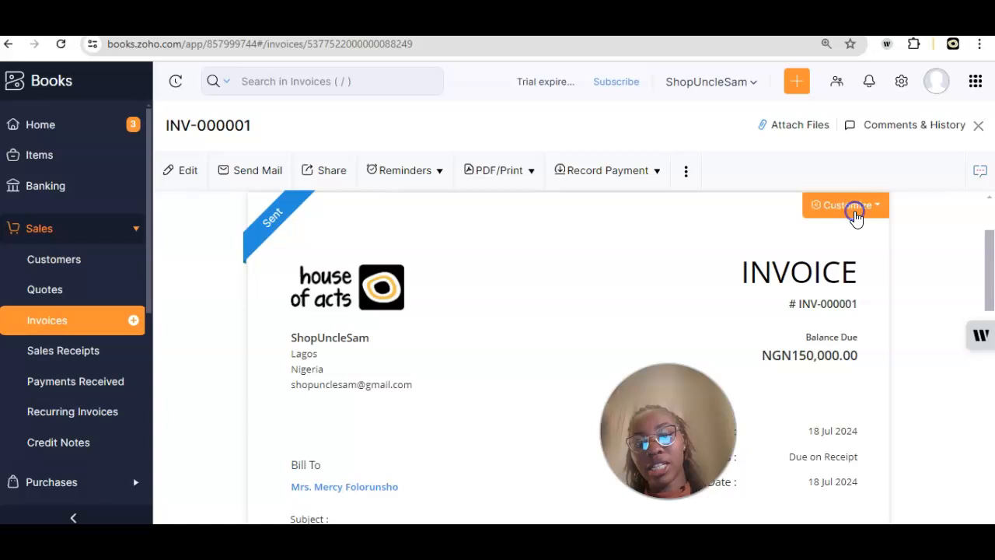
click(793, 266)
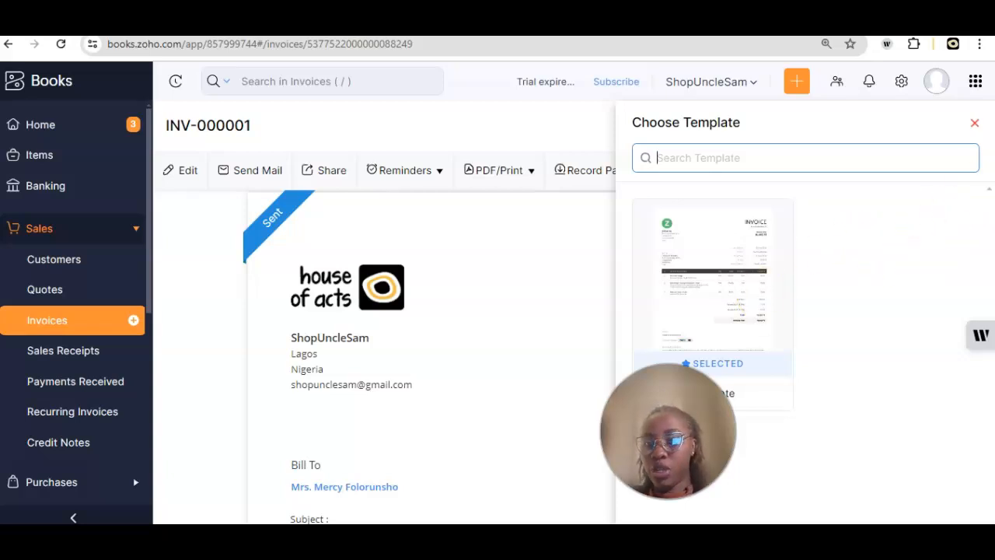
click(974, 124)
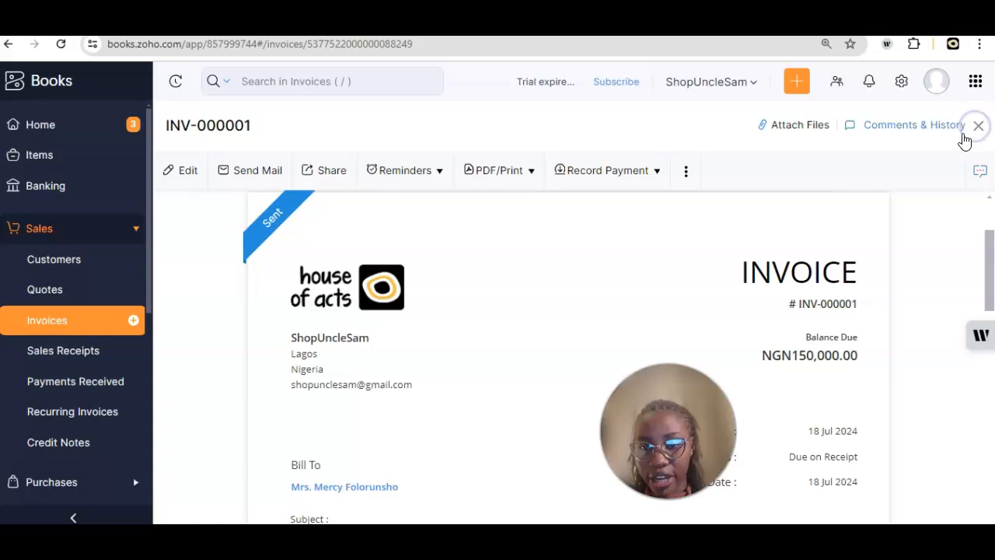
scroll(855, 287, down, 10)
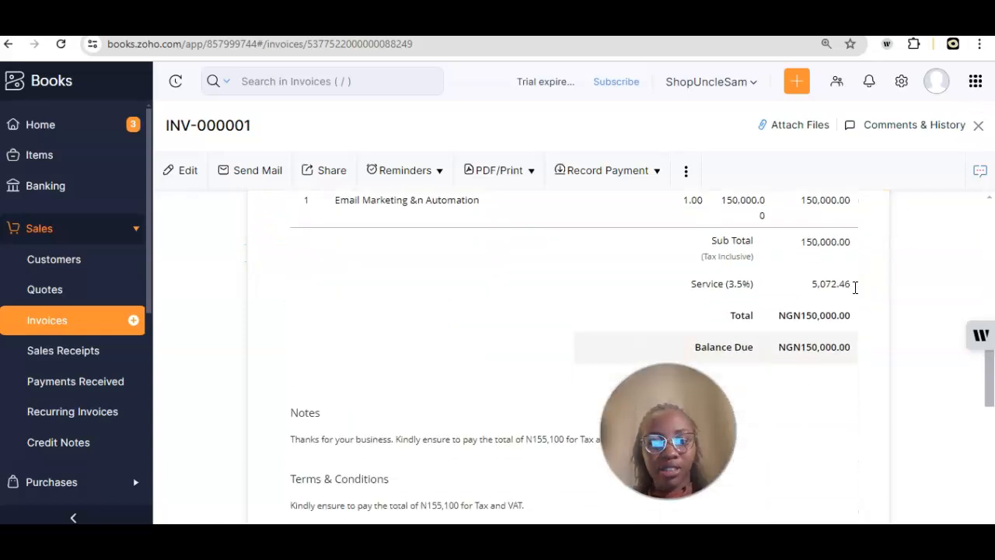
scroll(855, 287, down, 4)
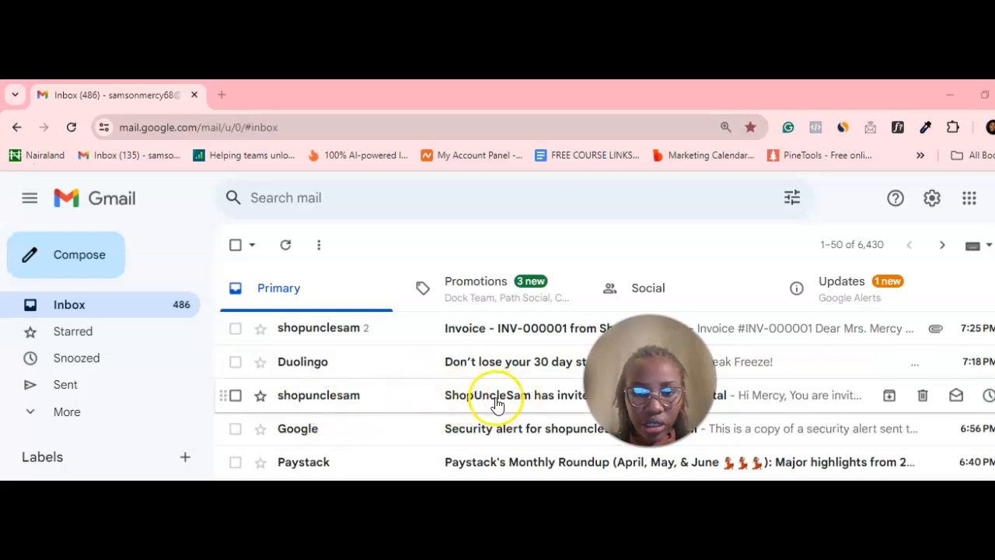
Step: Open the ShopUncleSam portal invitation email, visit its customer portal link, then close that tab
click(493, 404)
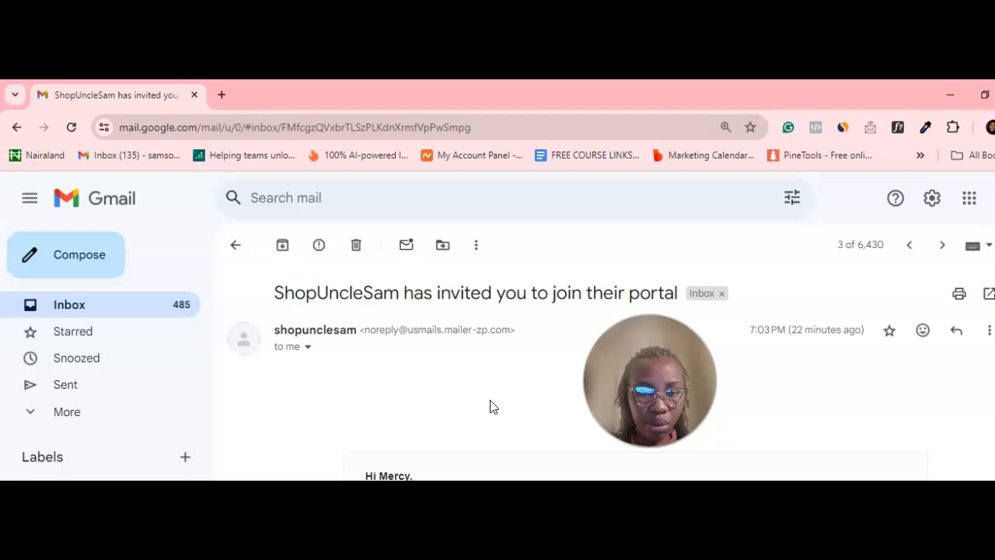
scroll(493, 406, down, 3)
scroll(491, 405, down, 3)
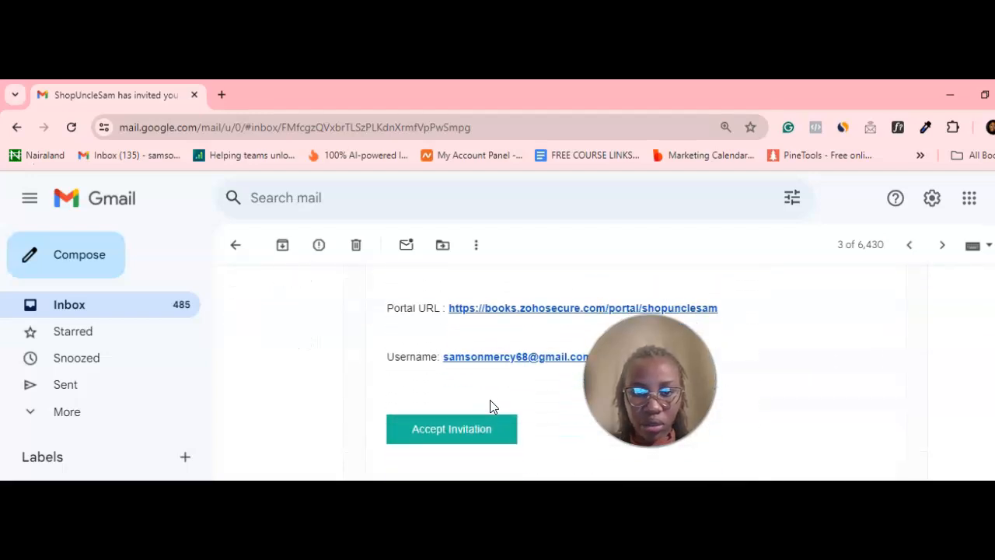
click(527, 310)
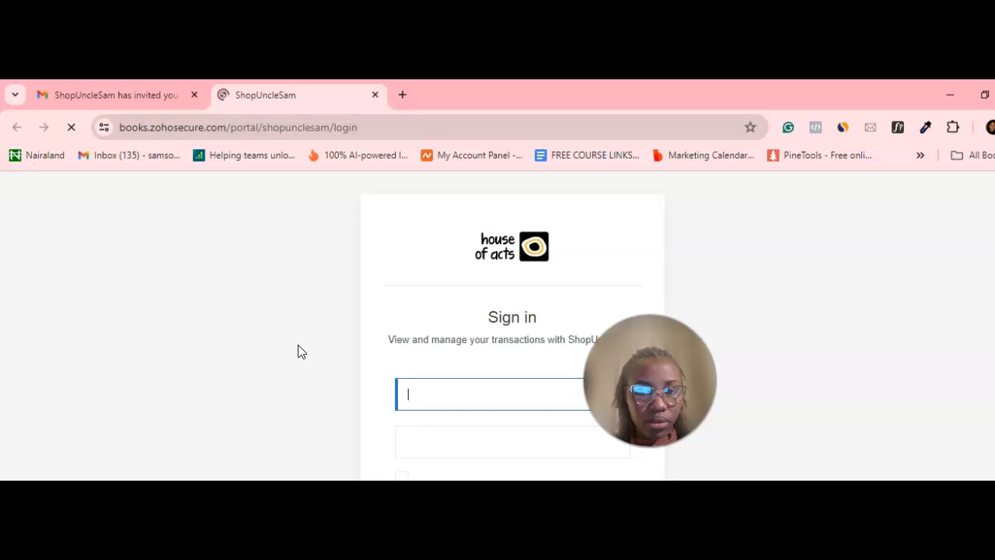
scroll(302, 351, up, 2)
click(325, 244)
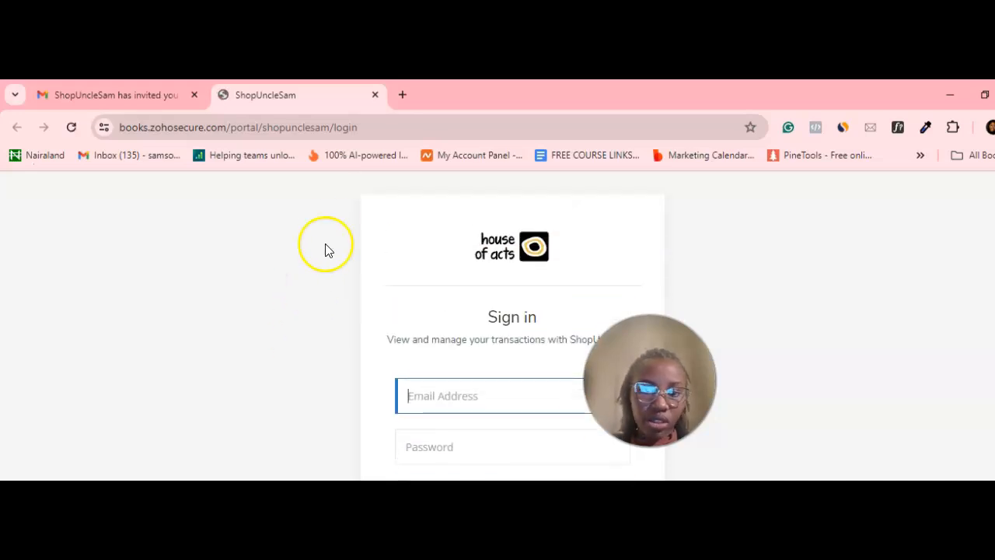
click(373, 95)
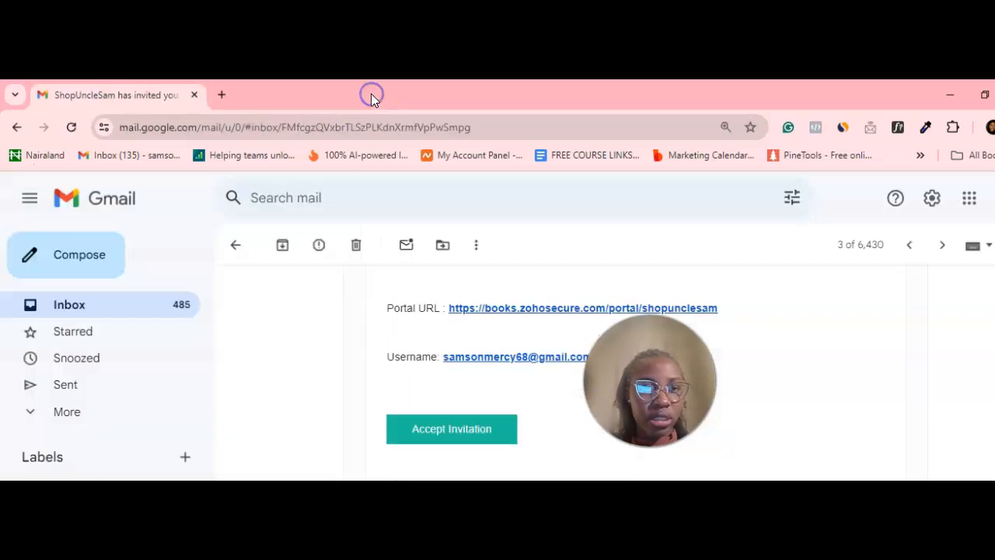
Step: Open the Invoice INV-000001 email from the inbox and follow its PAY NOW link
click(237, 251)
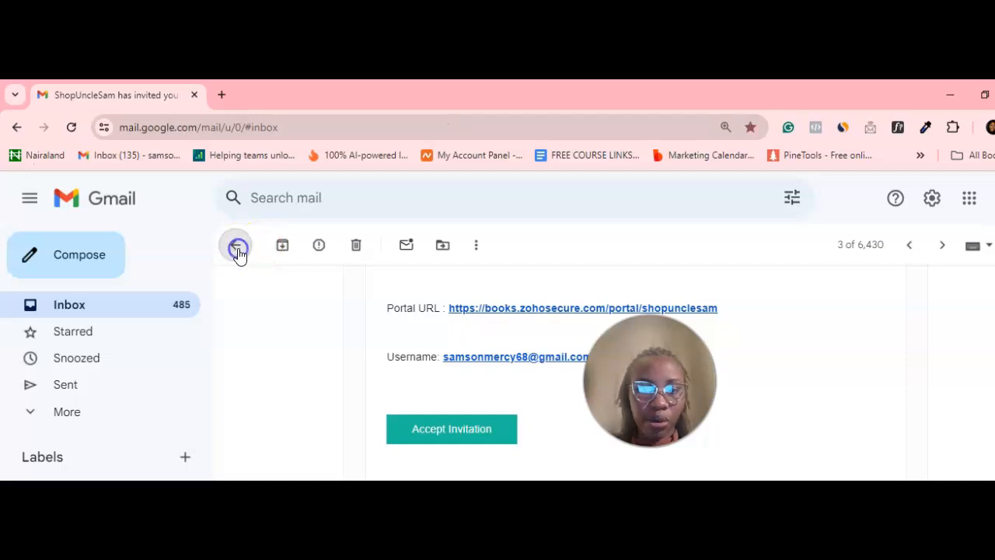
click(378, 344)
scroll(377, 344, down, 3)
scroll(377, 344, up, 2)
scroll(377, 345, down, 3)
scroll(377, 344, down, 4)
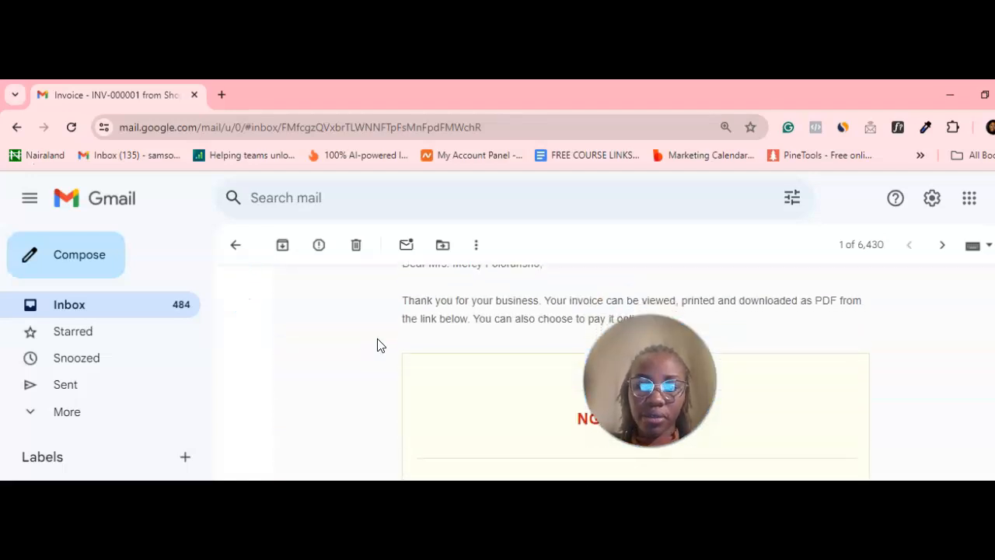
scroll(377, 344, down, 3)
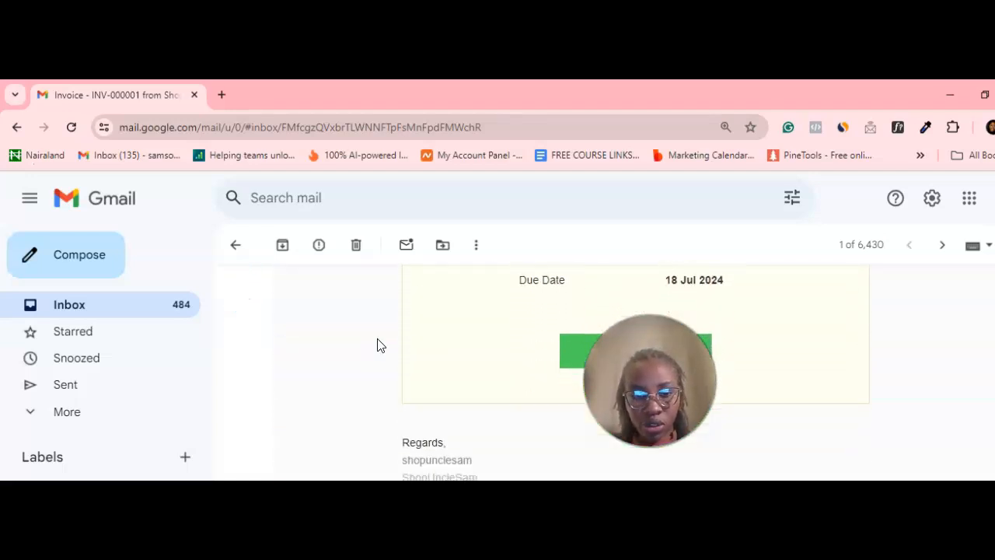
click(584, 300)
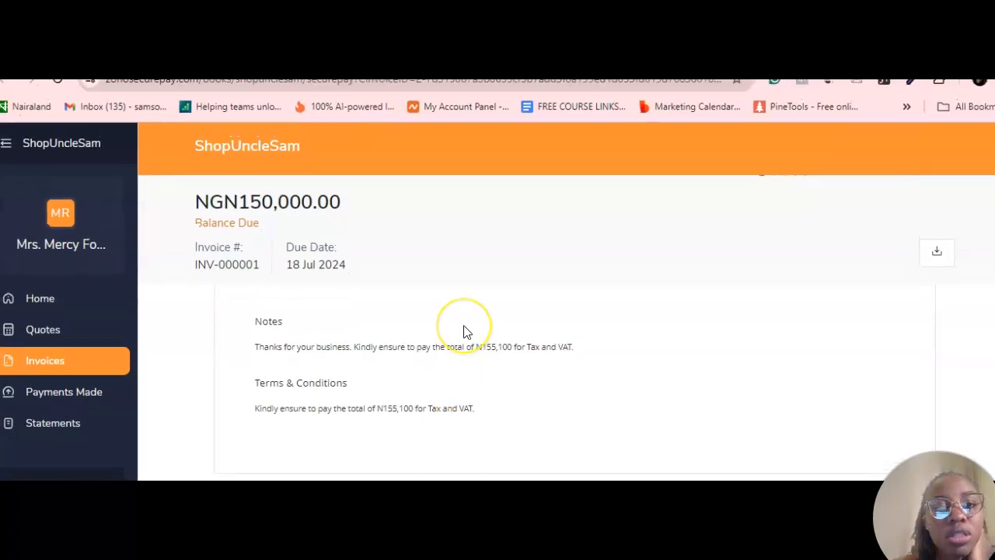
Step: Leave the INV-000001 payment page via Gmail and switch back to the Zoho Books invoice window
scroll(463, 332, up, 10)
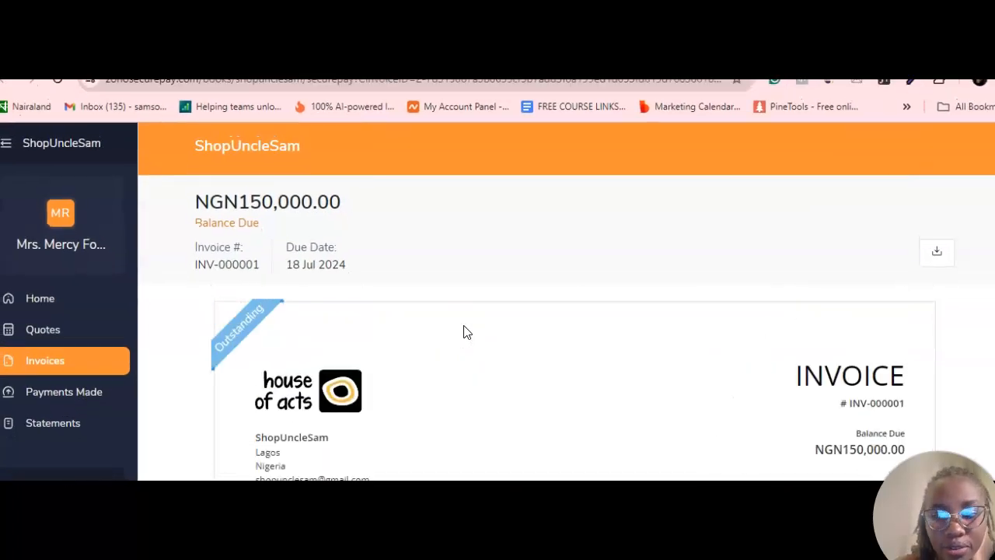
scroll(463, 332, down, 10)
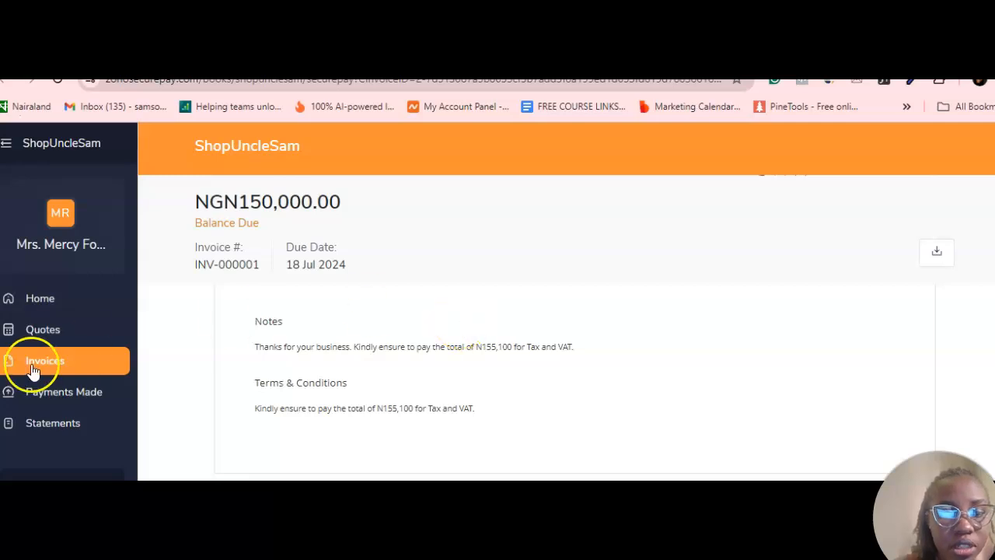
click(29, 337)
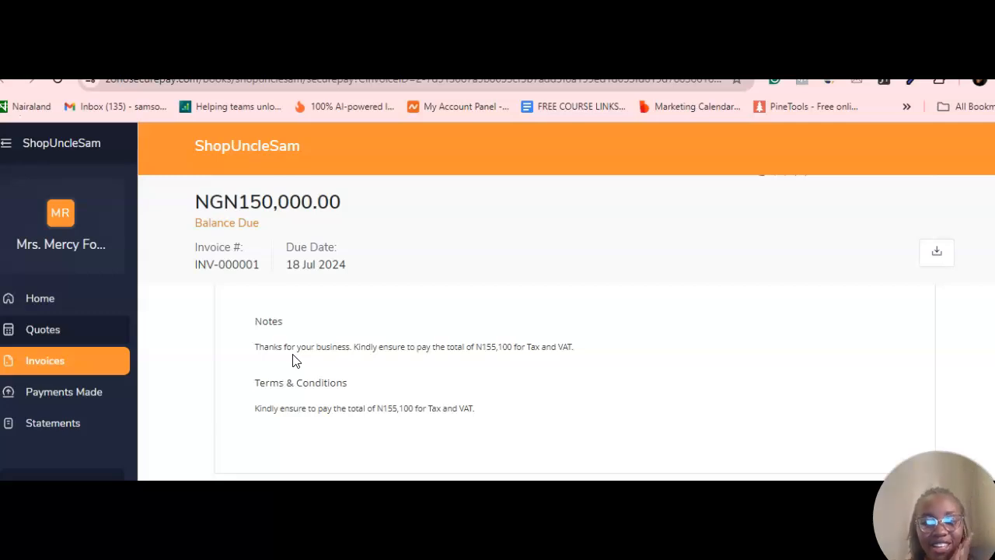
click(118, 104)
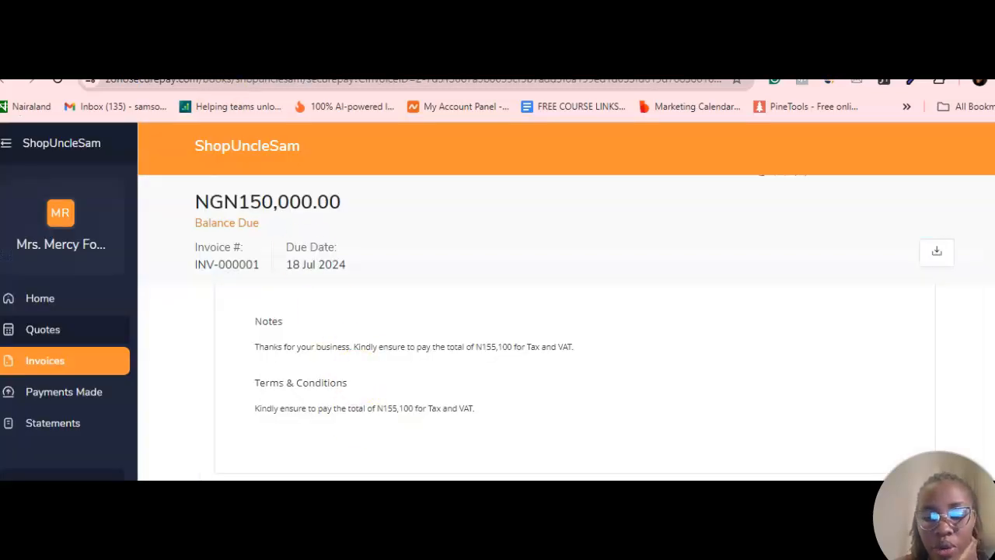
mouse_move(558, 555)
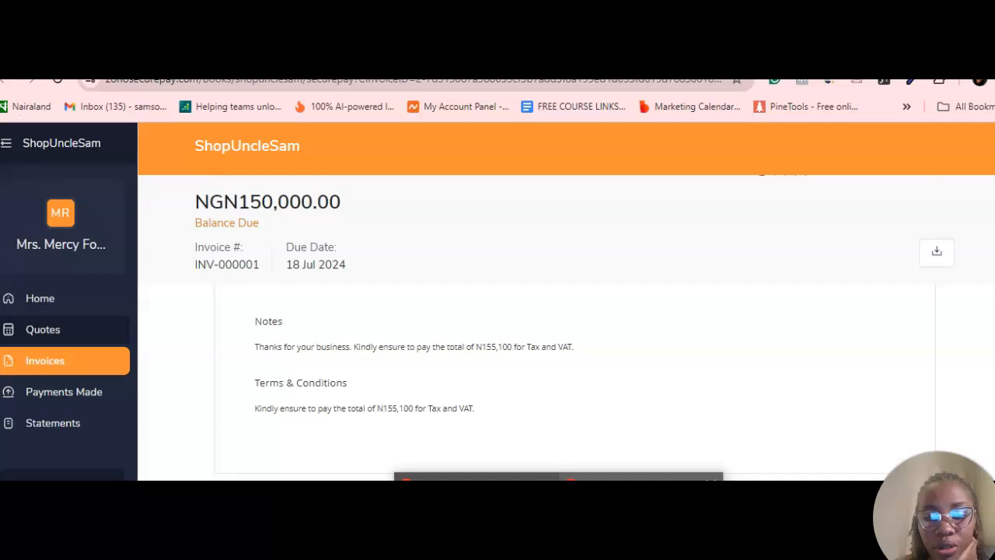
click(622, 529)
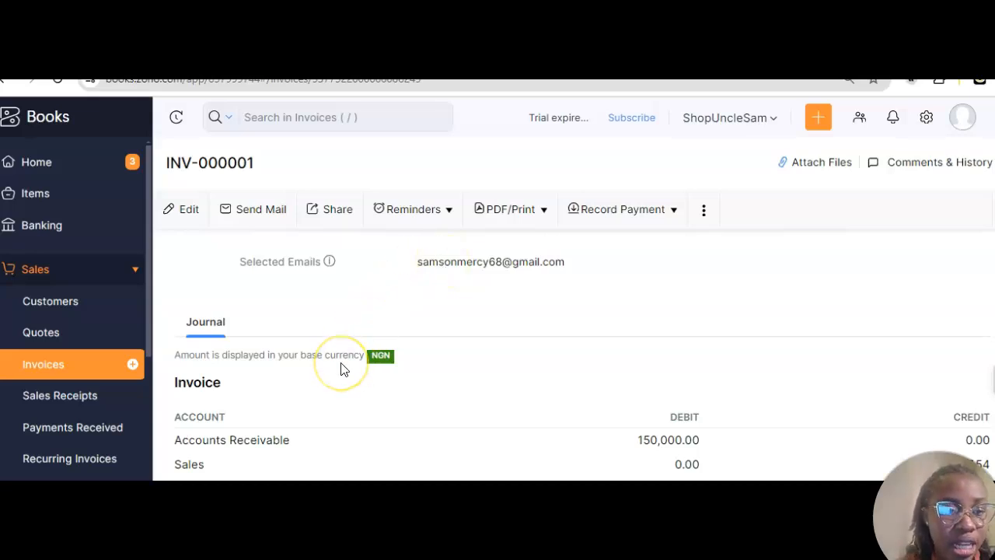
Step: Start a new recurring invoice from the + beside Recurring Invoices in the Sales sidebar
scroll(129, 397, down, 3)
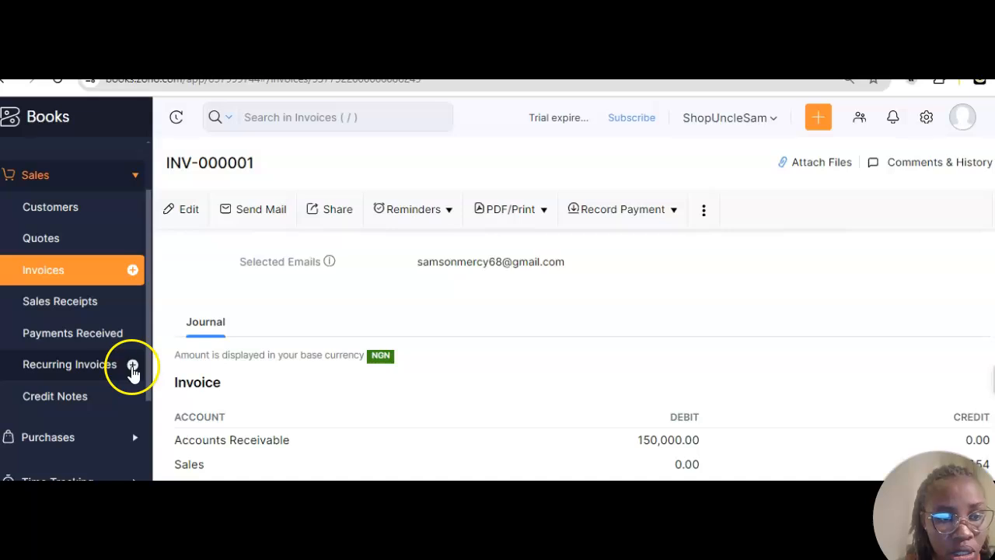
click(132, 365)
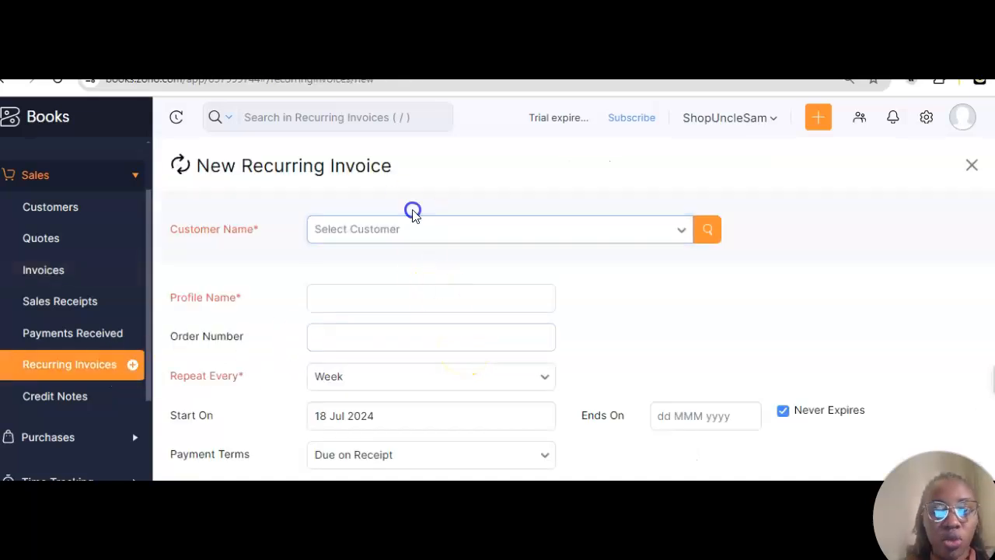
Step: Choose the existing customer and enter MRS F as the profile name
click(391, 236)
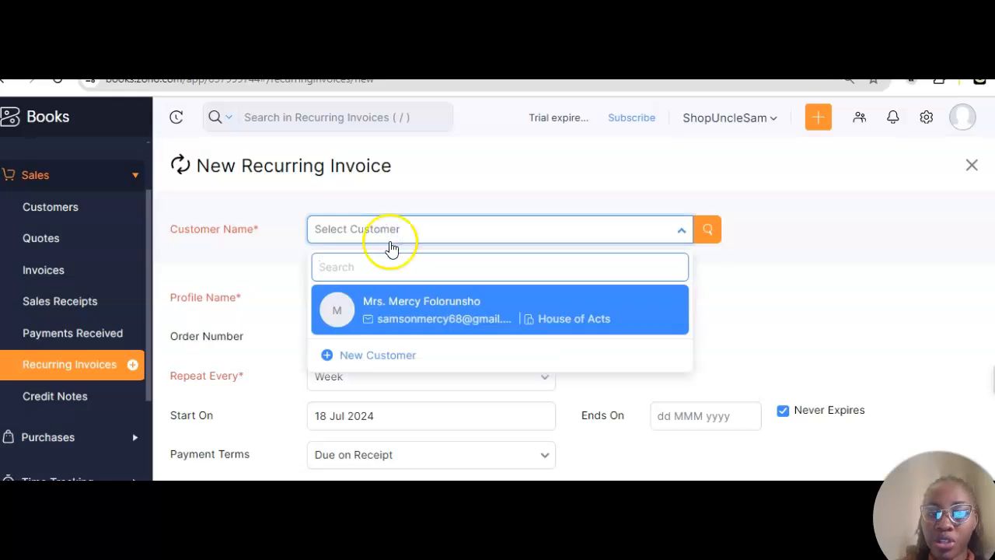
click(404, 306)
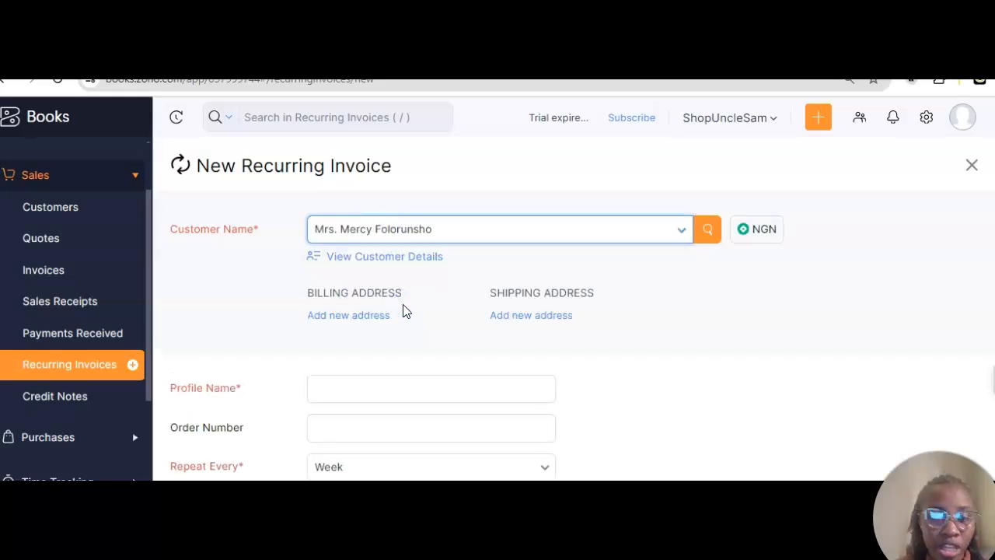
scroll(404, 311, down, 1)
click(371, 354)
click(372, 357)
key(Tab)
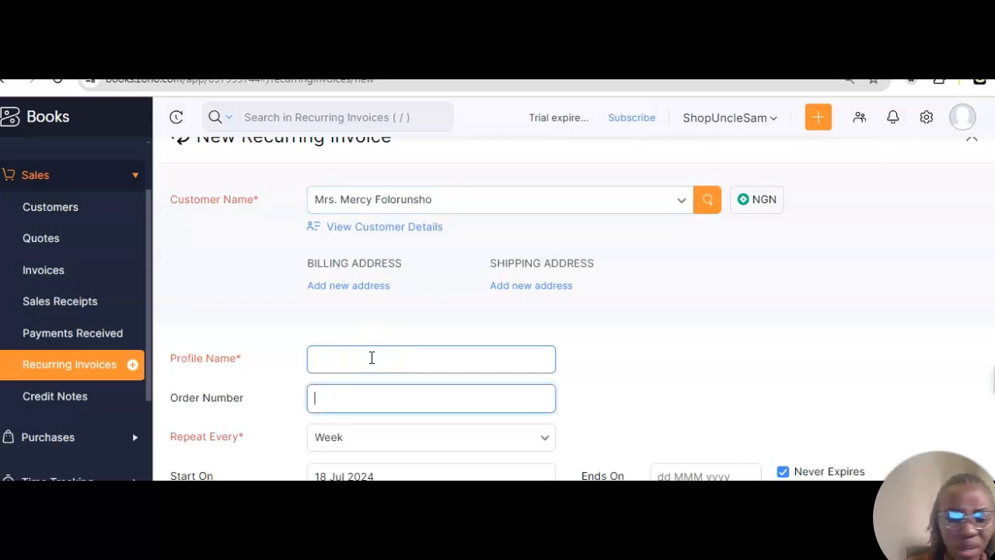
click(354, 360)
text(MRS F)
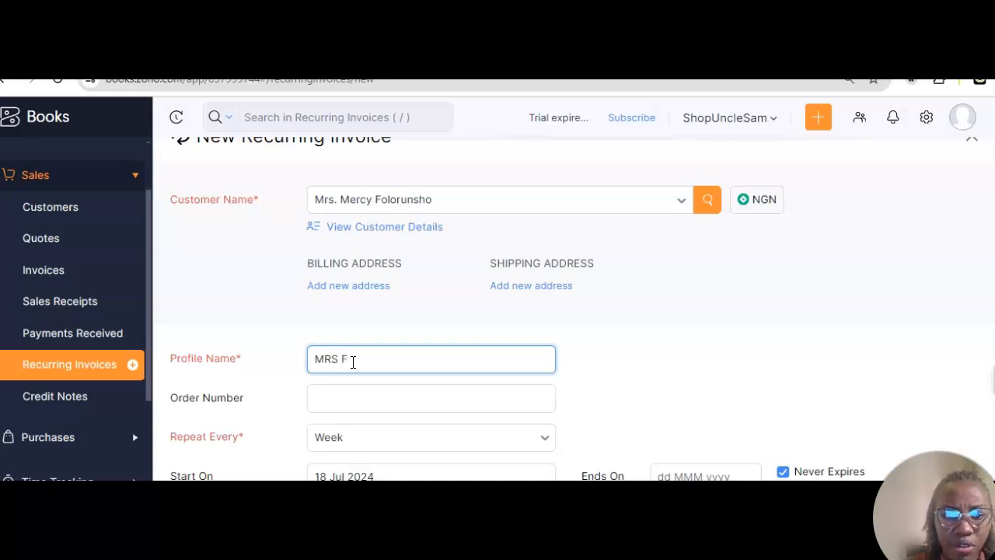
click(357, 419)
Step: Make the profile repeat every Month from 18 Jul 2024, ending on 18 Sep 2024
scroll(357, 418, down, 2)
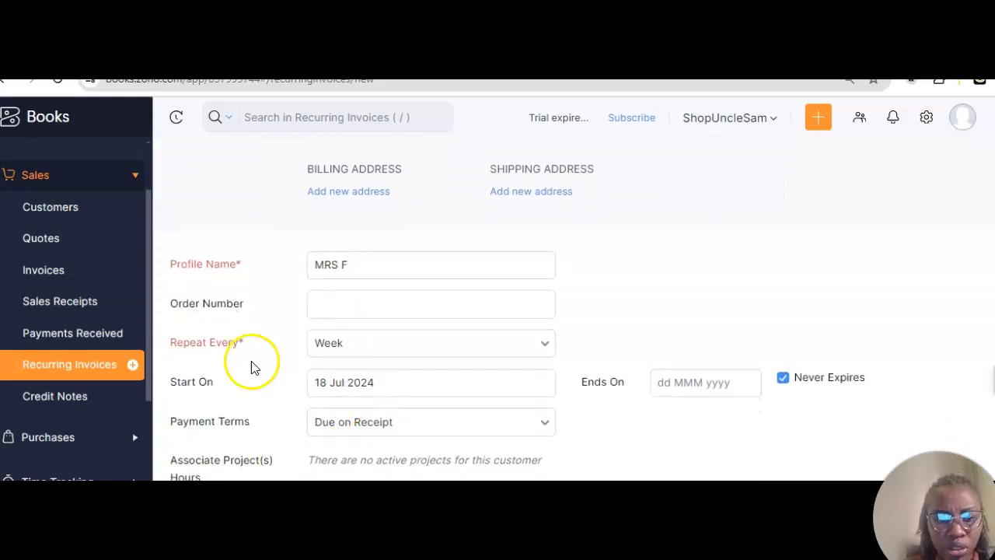
click(364, 360)
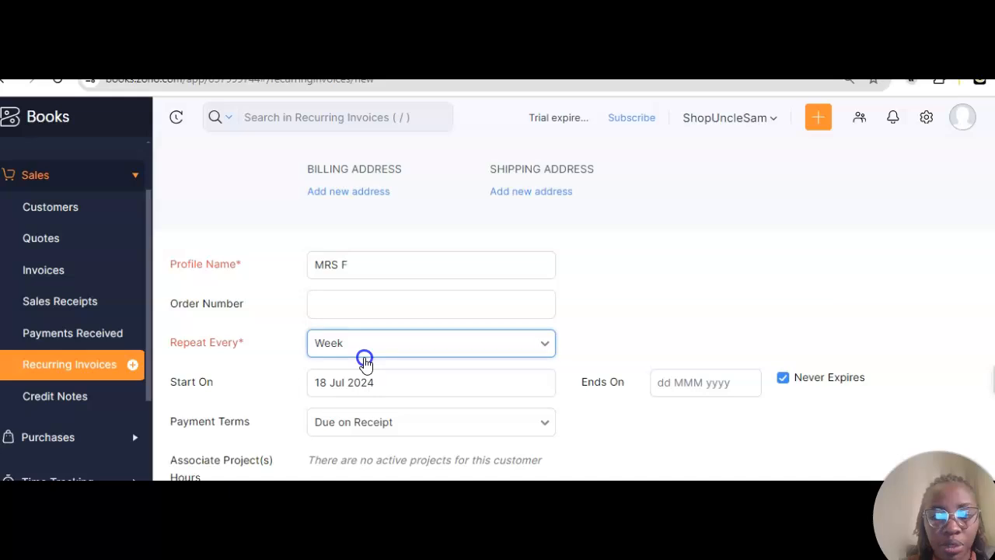
click(340, 442)
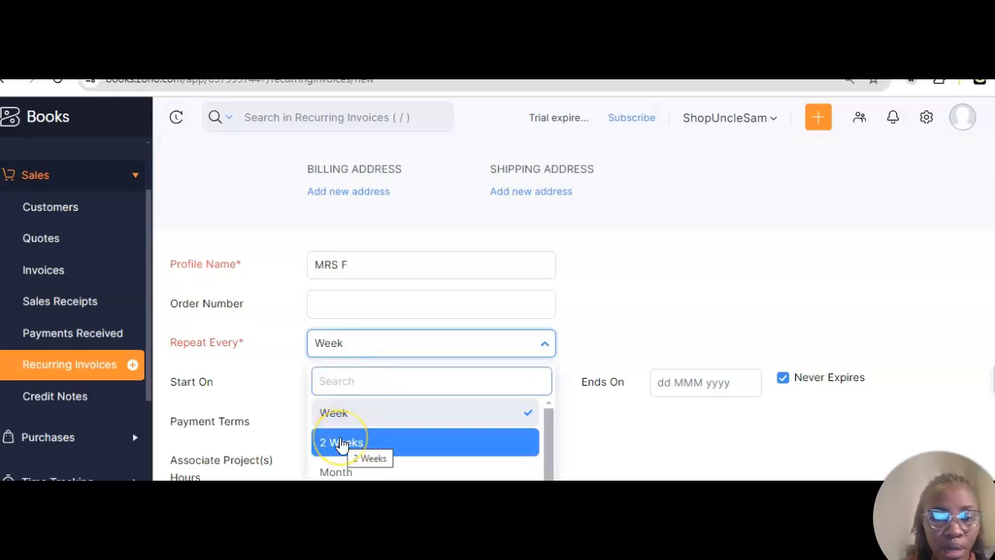
scroll(340, 443, down, 2)
click(333, 426)
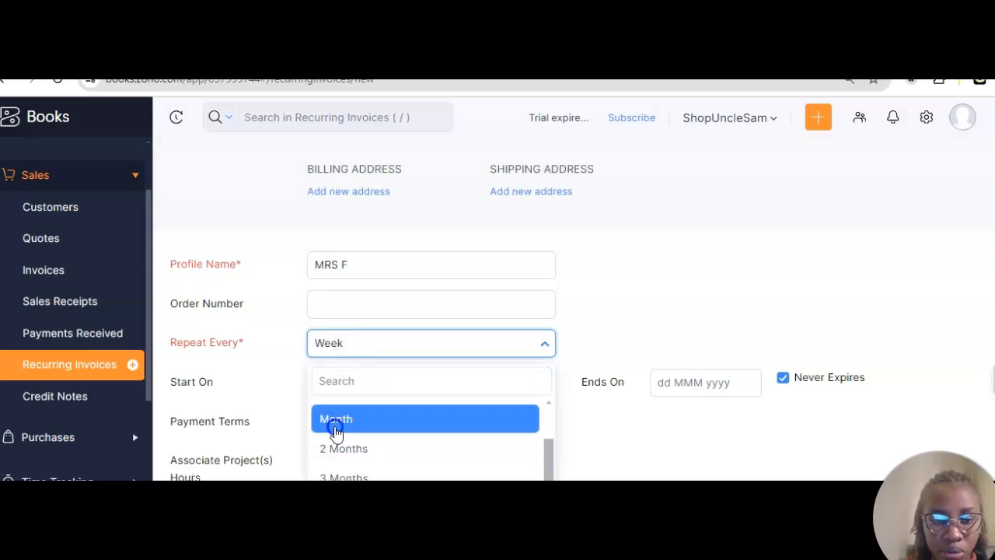
scroll(334, 433, down, 2)
click(367, 300)
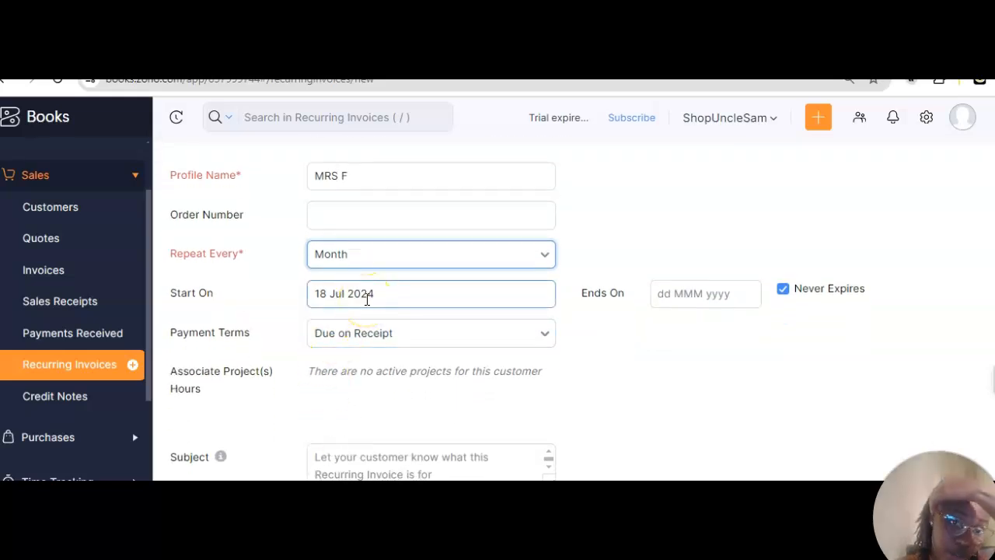
click(335, 301)
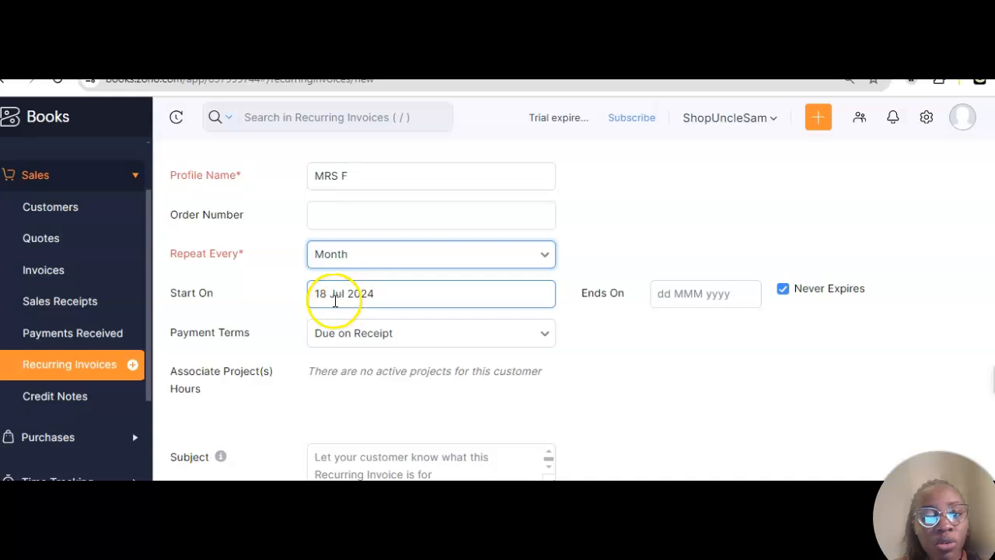
click(678, 292)
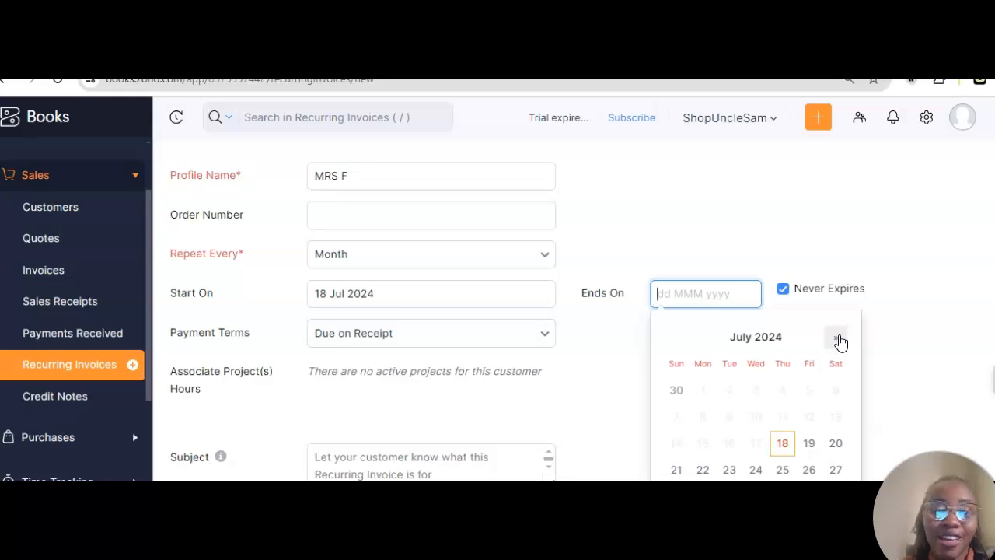
click(837, 339)
click(837, 339)
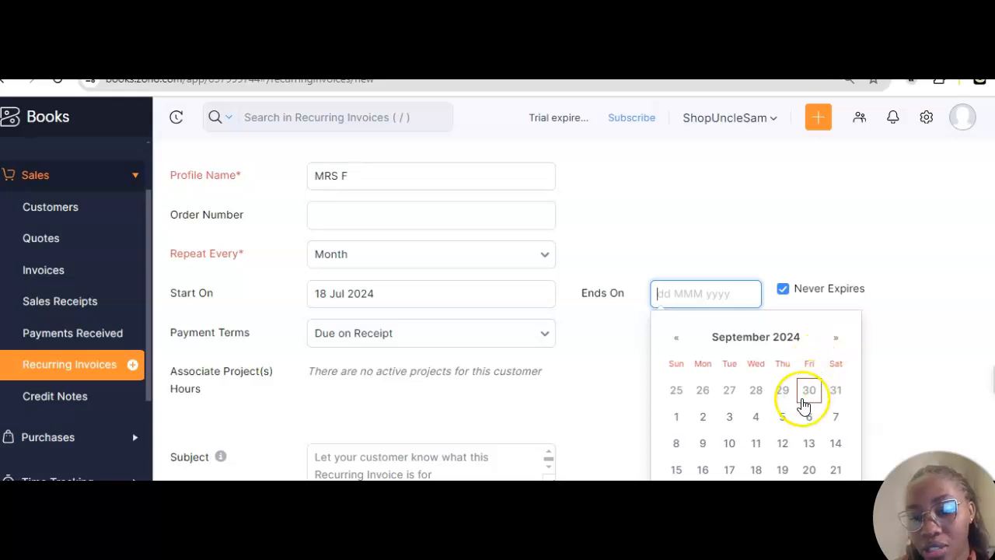
click(759, 470)
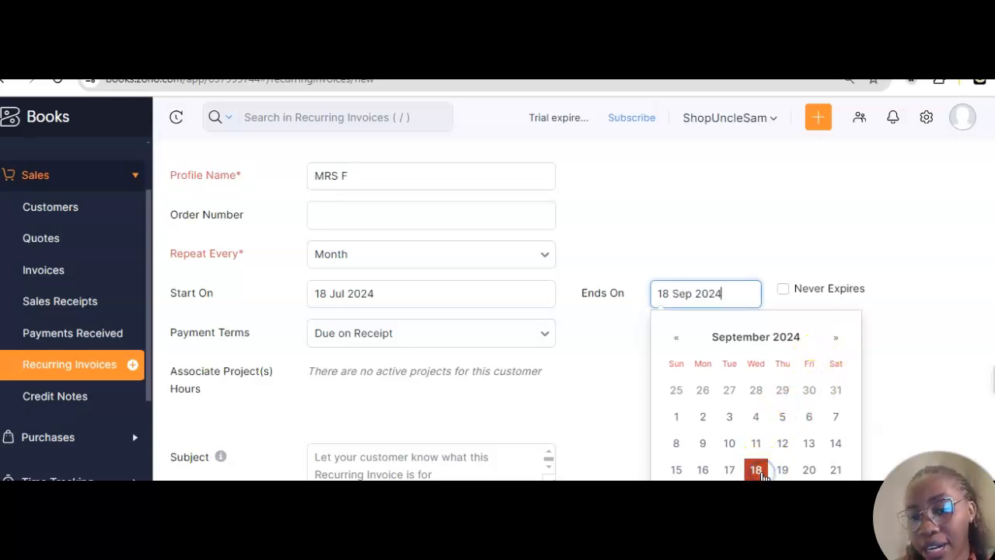
click(864, 255)
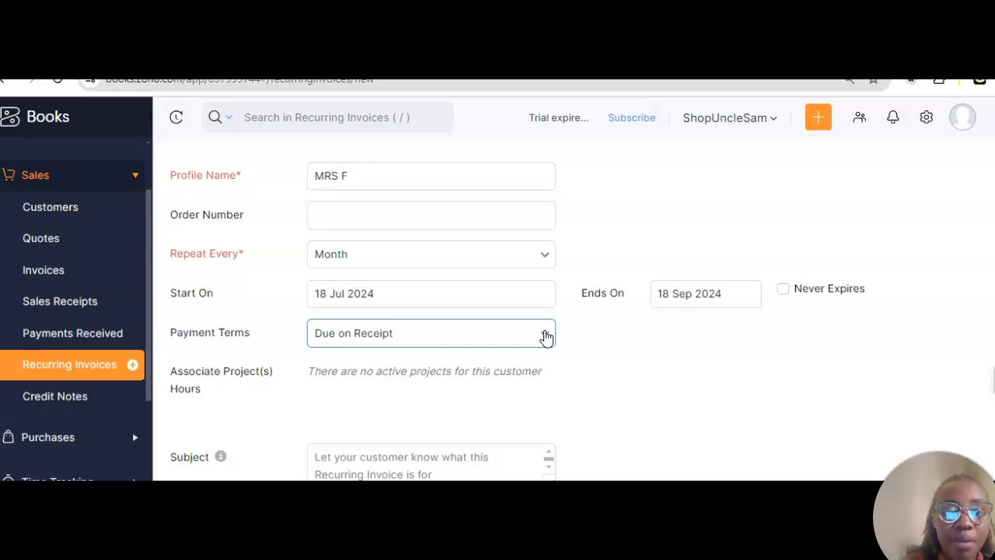
Step: Keep the payment terms at Due on Receipt
click(547, 336)
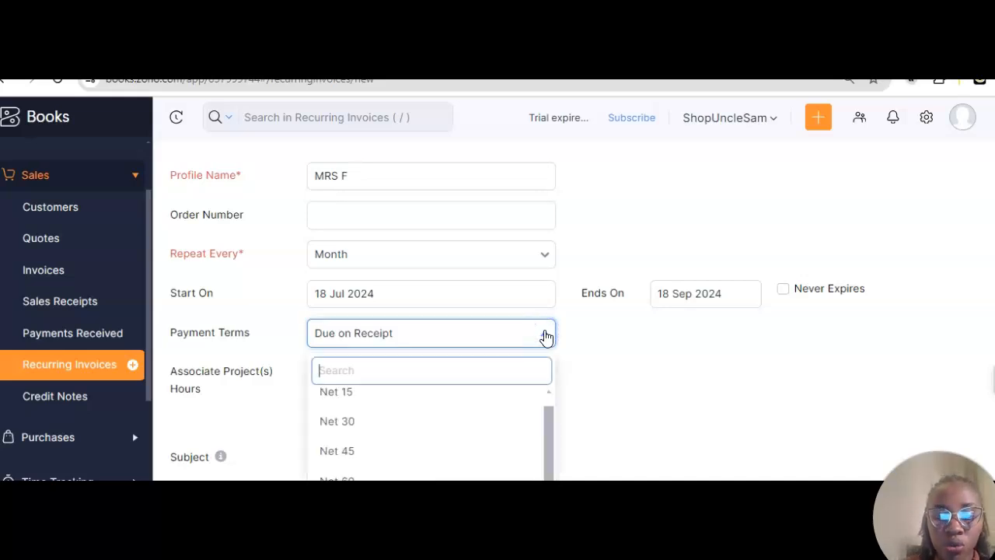
click(482, 368)
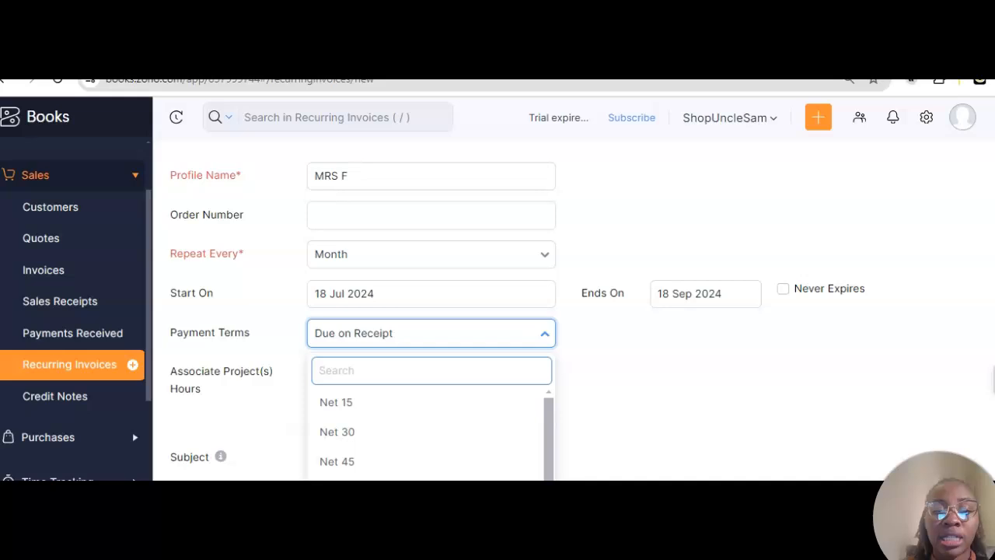
scroll(408, 422, down, 1)
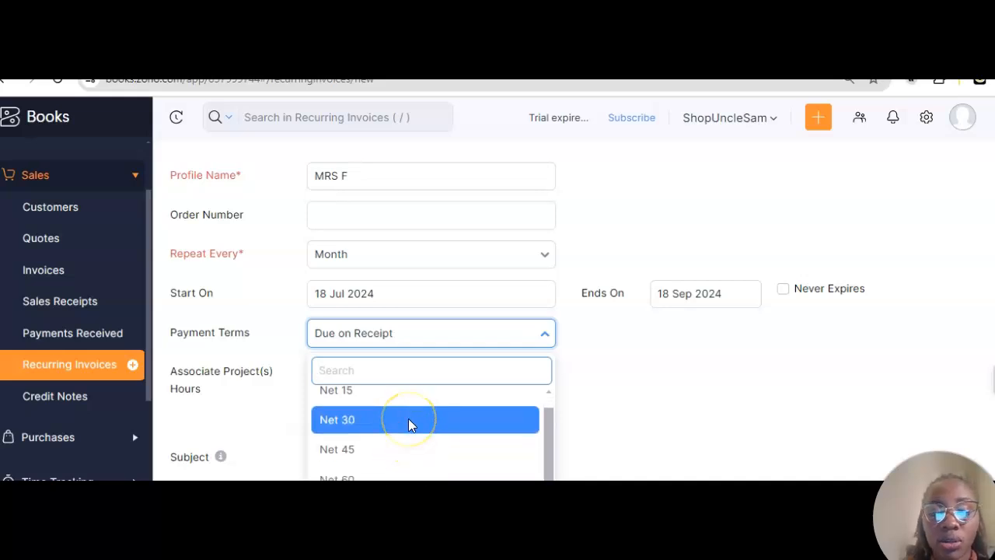
click(570, 406)
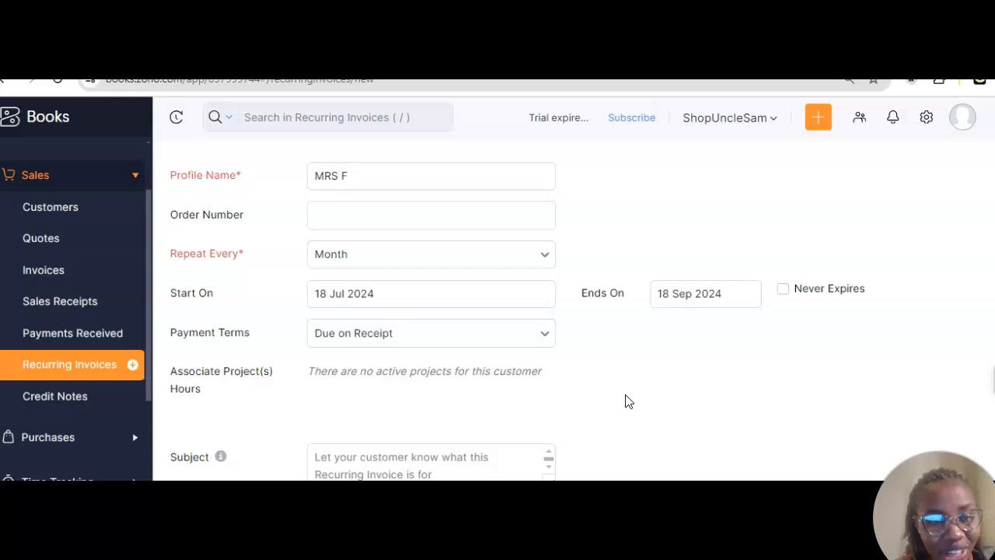
scroll(626, 401, down, 1)
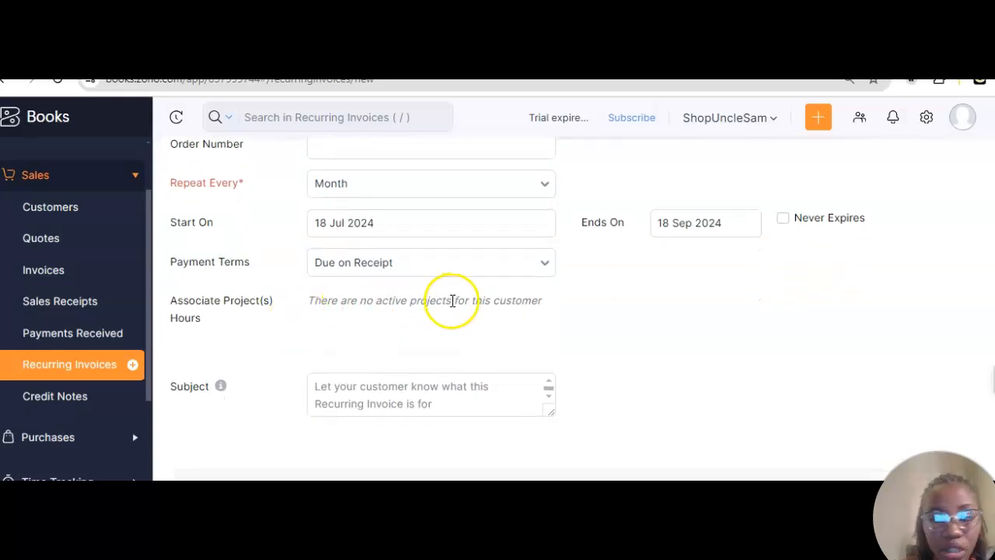
scroll(453, 298, down, 1)
Step: Type the subject 'Recurring Reciepts for Email Marketing', fixing typos along the way
click(395, 368)
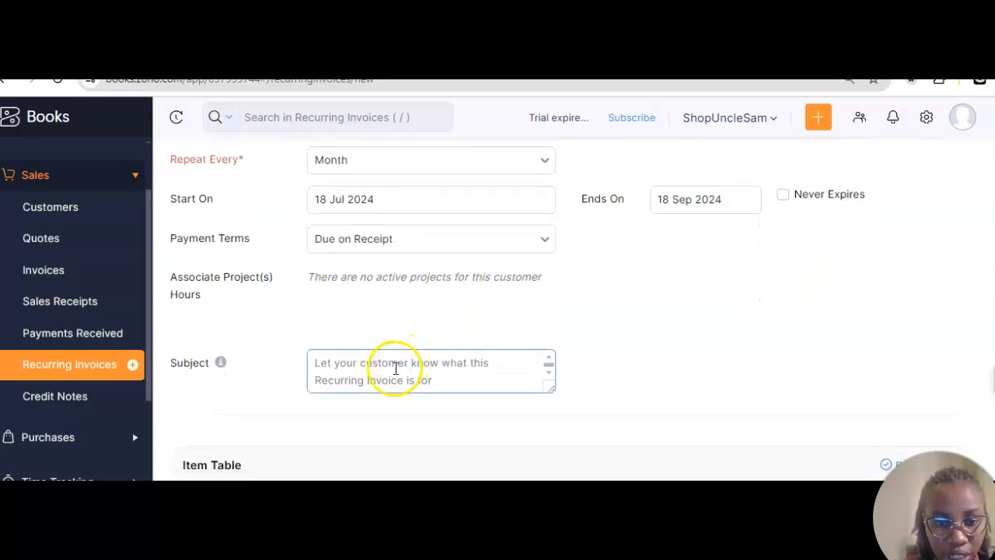
click(387, 379)
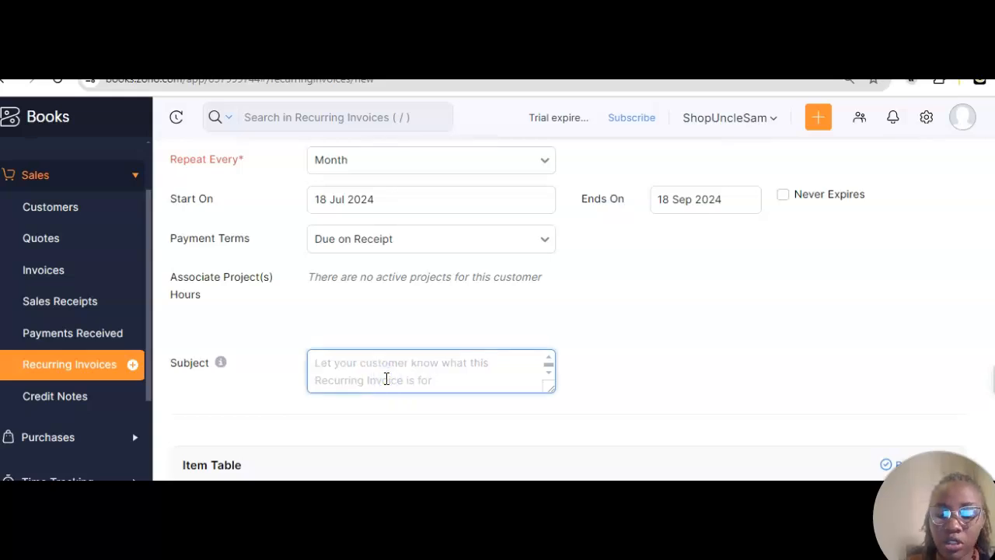
text(Recurring Recipte)
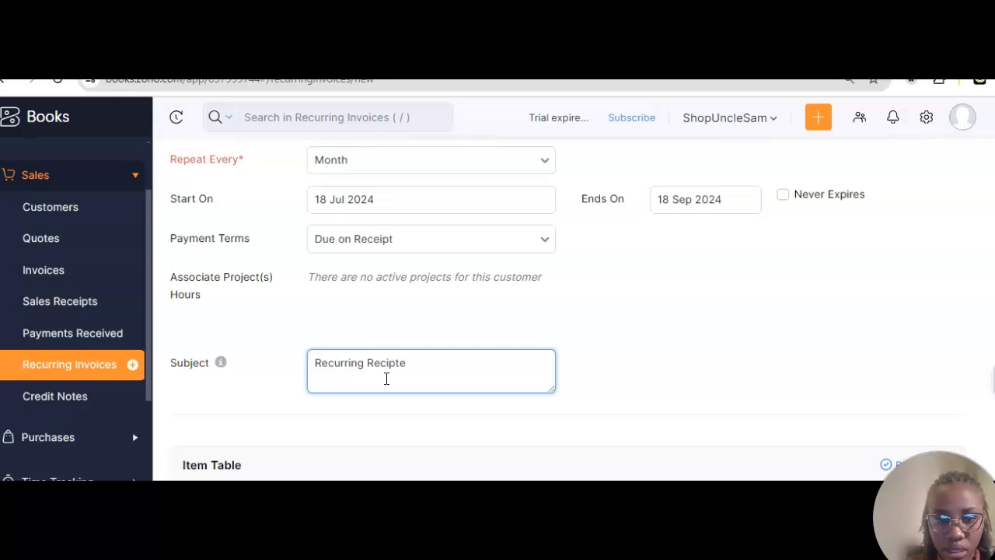
key(BackSpace)
click(388, 366)
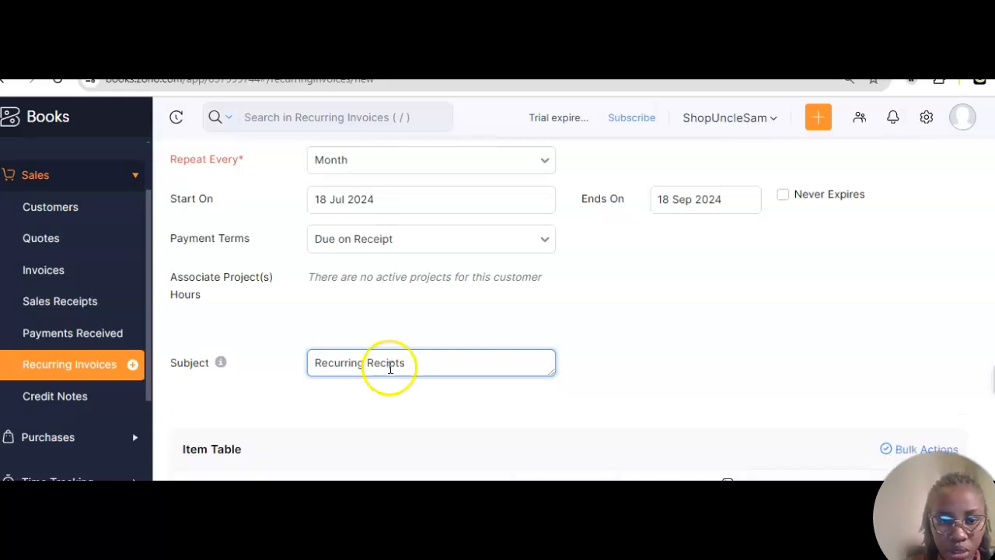
text(e)
click(608, 364)
scroll(603, 362, down, 2)
click(430, 178)
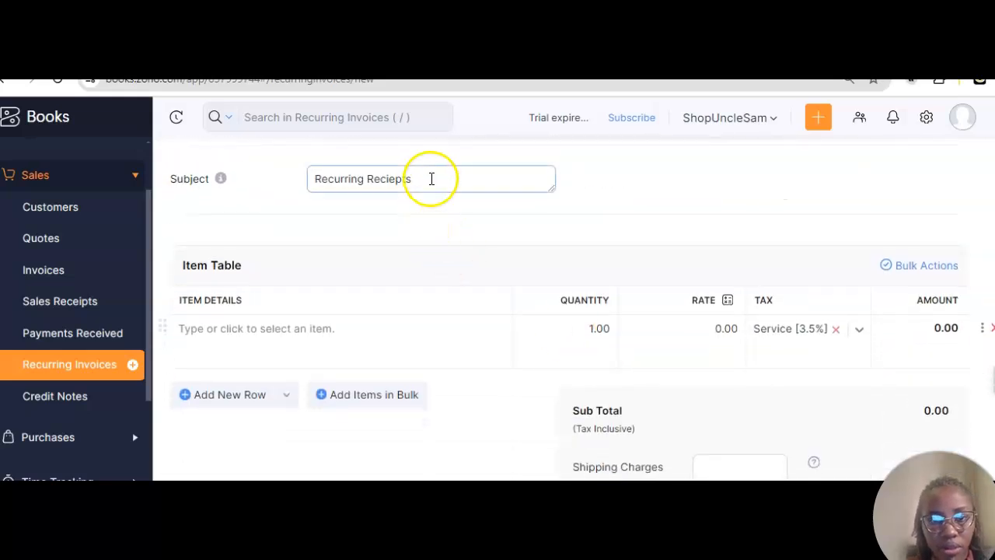
text(for Email Marketing)
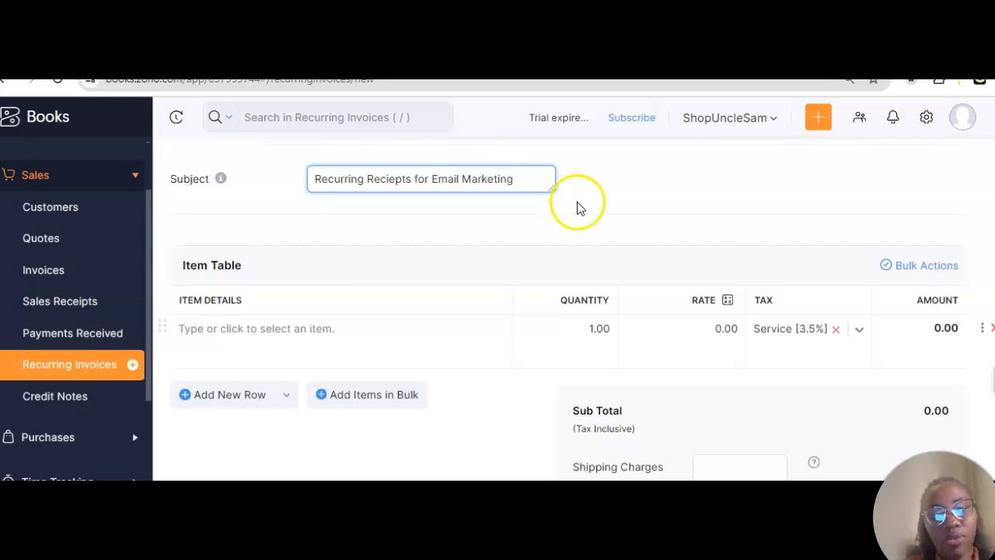
click(707, 232)
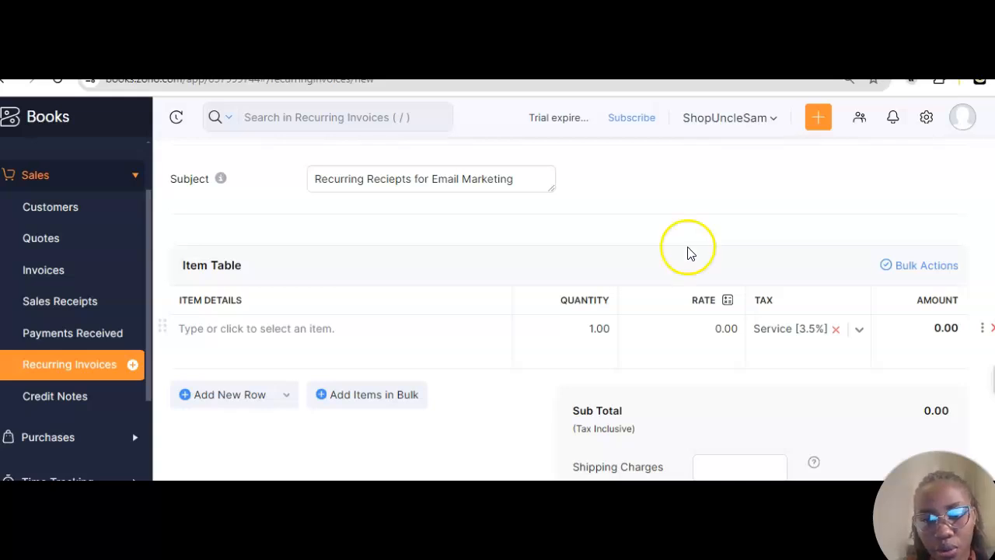
click(350, 327)
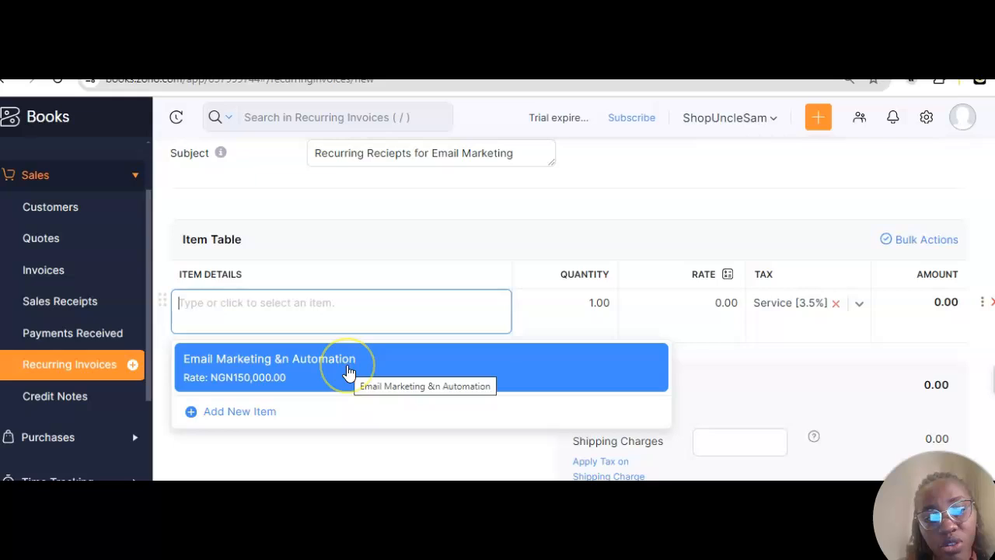
click(286, 377)
click(493, 349)
scroll(508, 366, down, 2)
scroll(510, 366, down, 3)
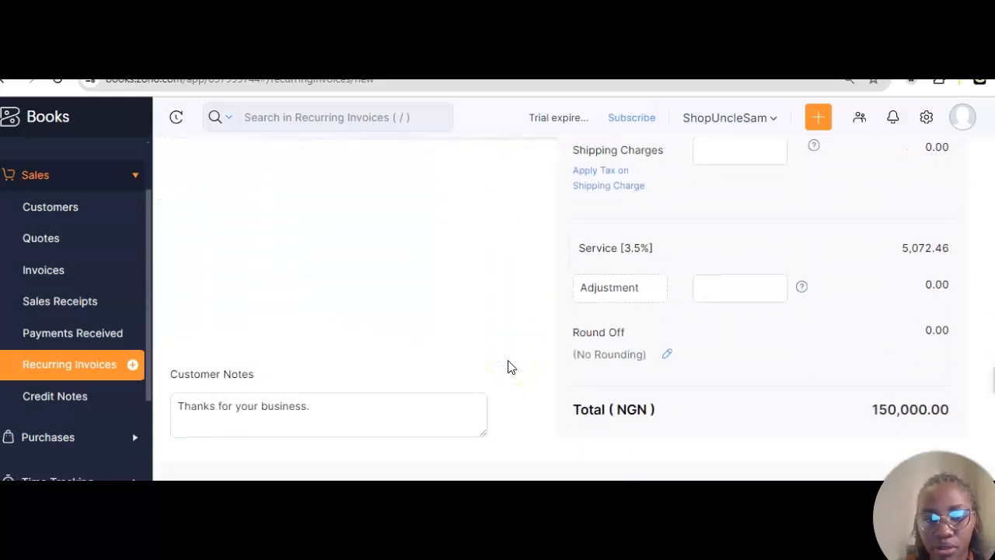
scroll(510, 366, down, 2)
click(391, 318)
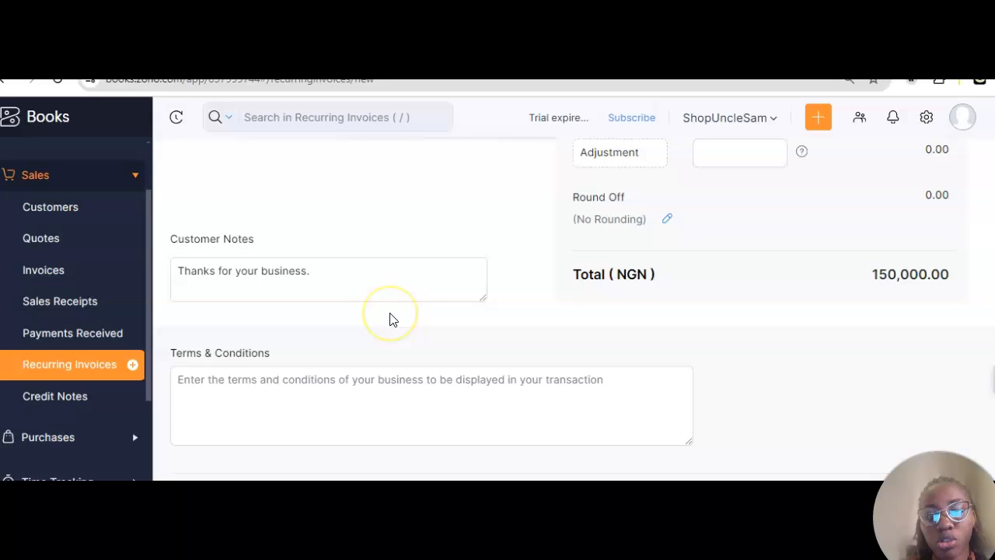
scroll(391, 318, up, 4)
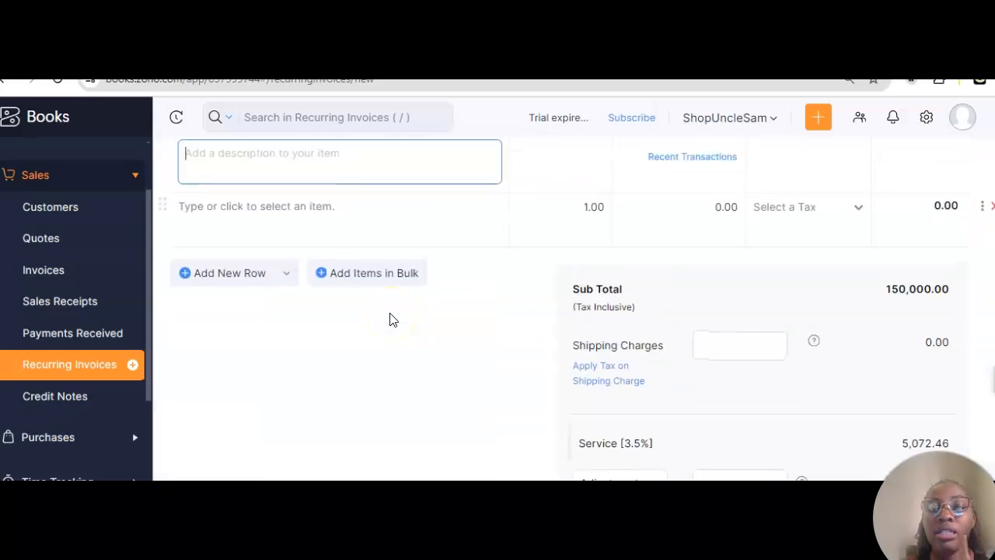
scroll(391, 319, up, 1)
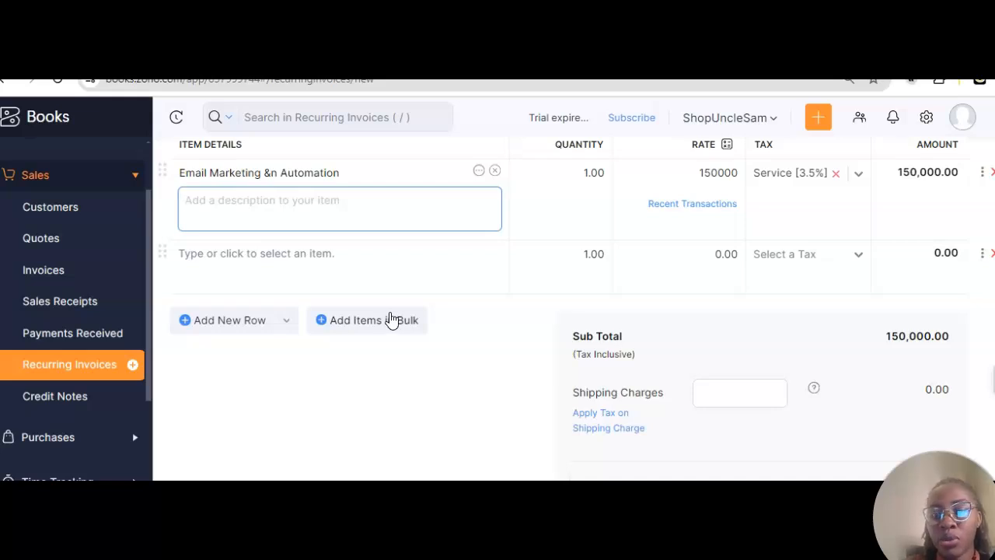
scroll(391, 319, down, 4)
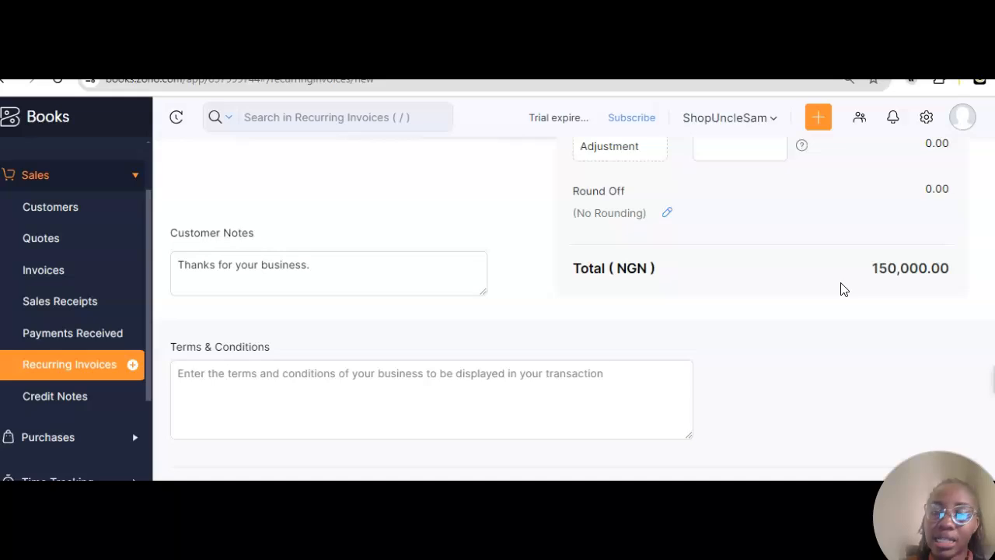
scroll(843, 290, up, 1)
Step: Paste the reminder to pay N155,100 for Tax and VAT into the customer notes
click(393, 337)
text(Kindly ensure to pay the total of N155,100 for Tax and VAT.)
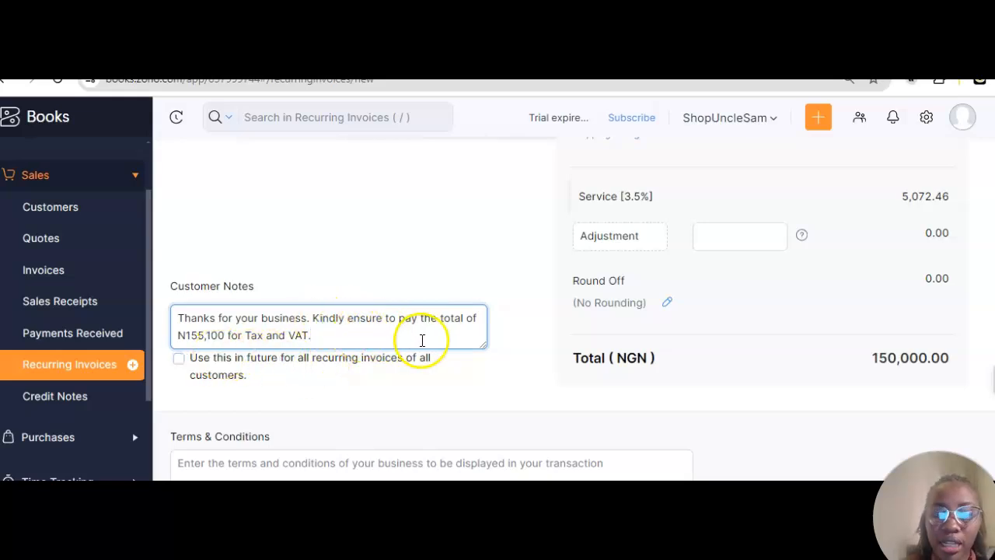
double_click(449, 325)
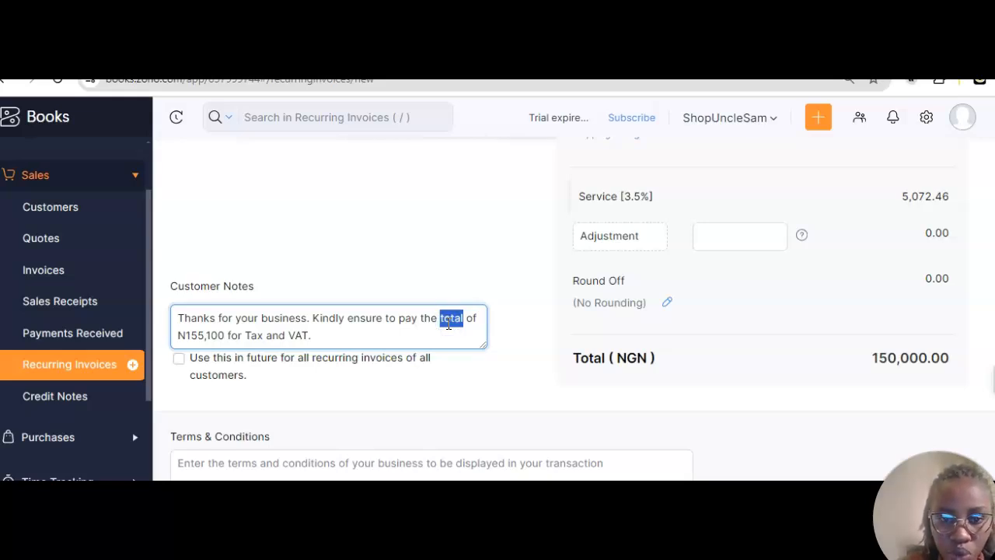
click(447, 322)
click(451, 276)
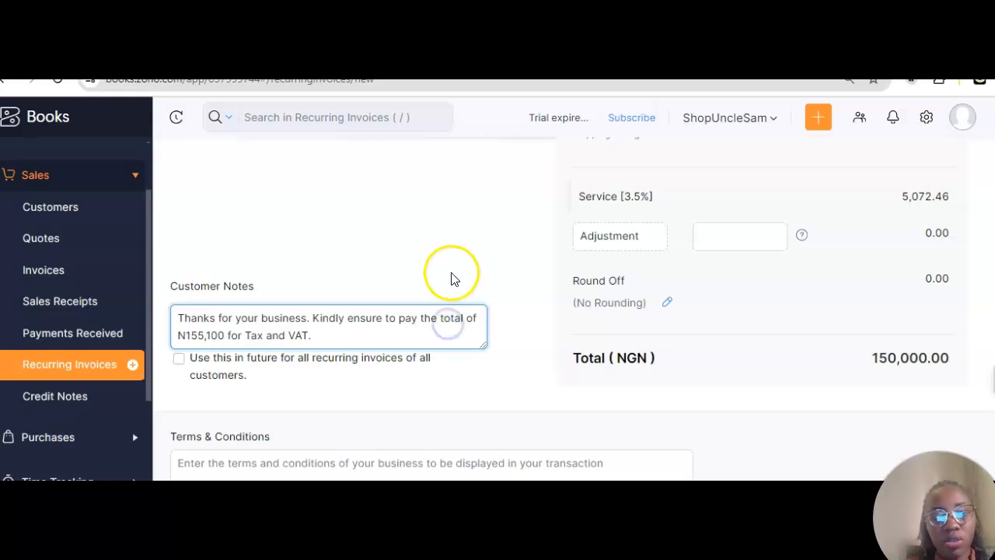
scroll(454, 279, down, 1)
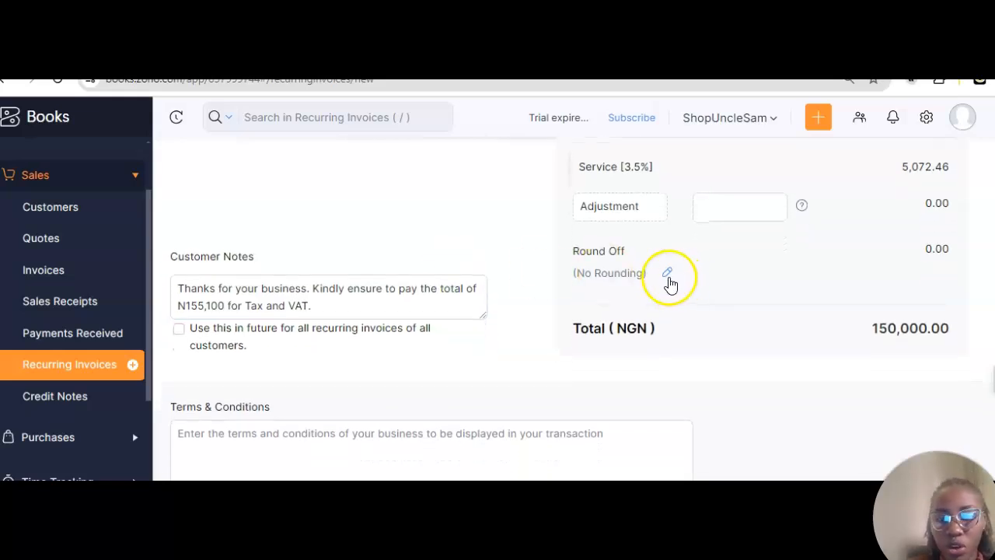
Step: Try whole-number rounding on the total, then revert it to No Rounding
click(668, 277)
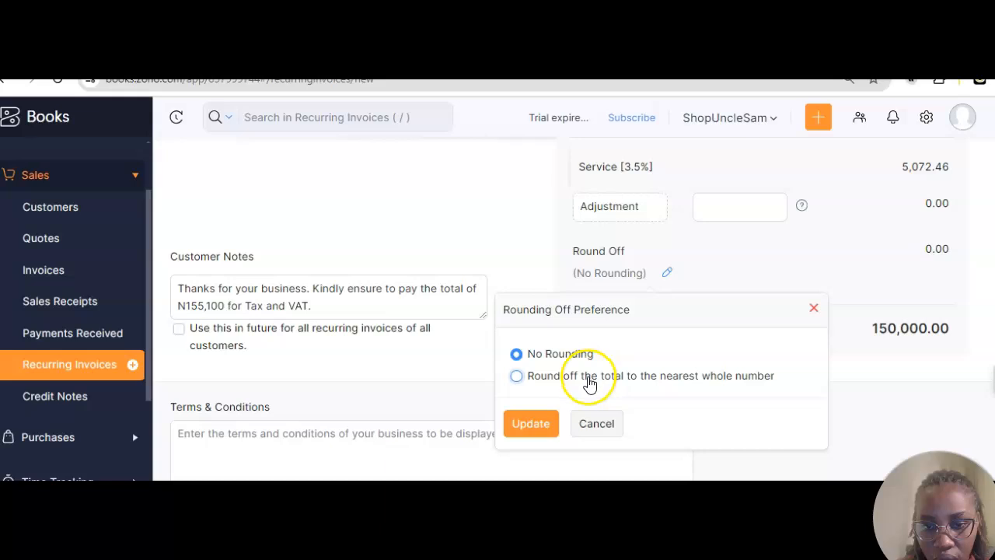
click(588, 381)
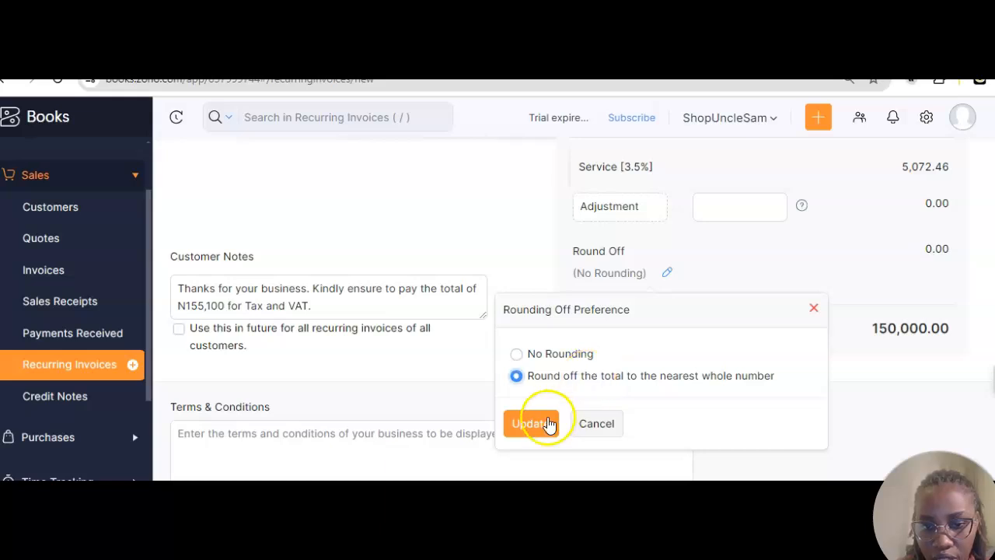
click(548, 422)
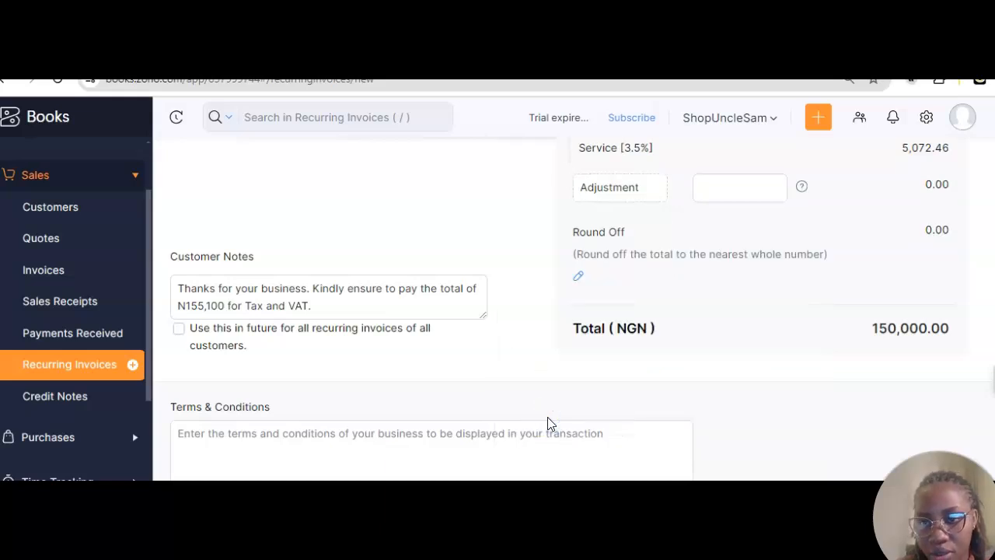
click(580, 277)
click(465, 356)
click(441, 426)
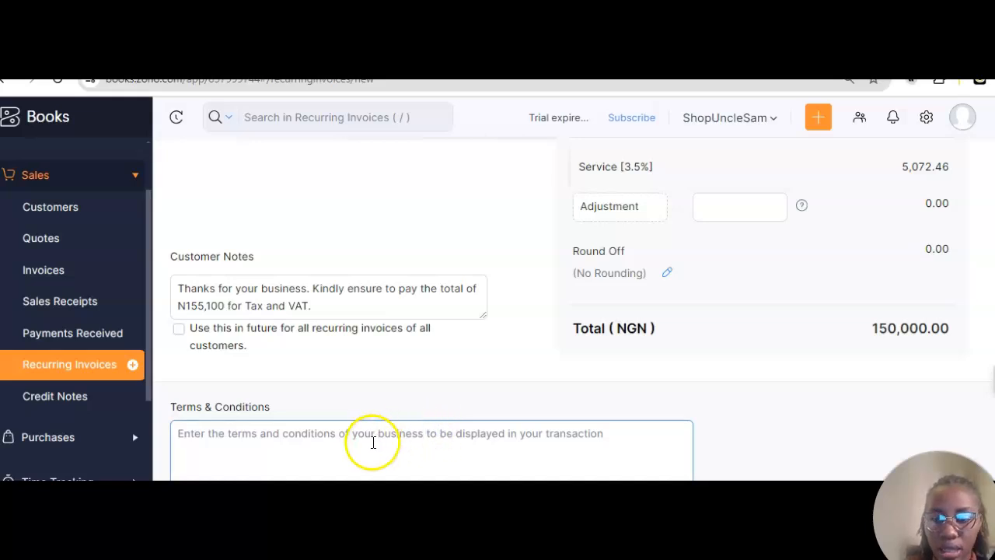
Step: Paste the N155,100 Tax and VAT reminder into the Terms & Conditions
scroll(373, 442, down, 1)
click(338, 380)
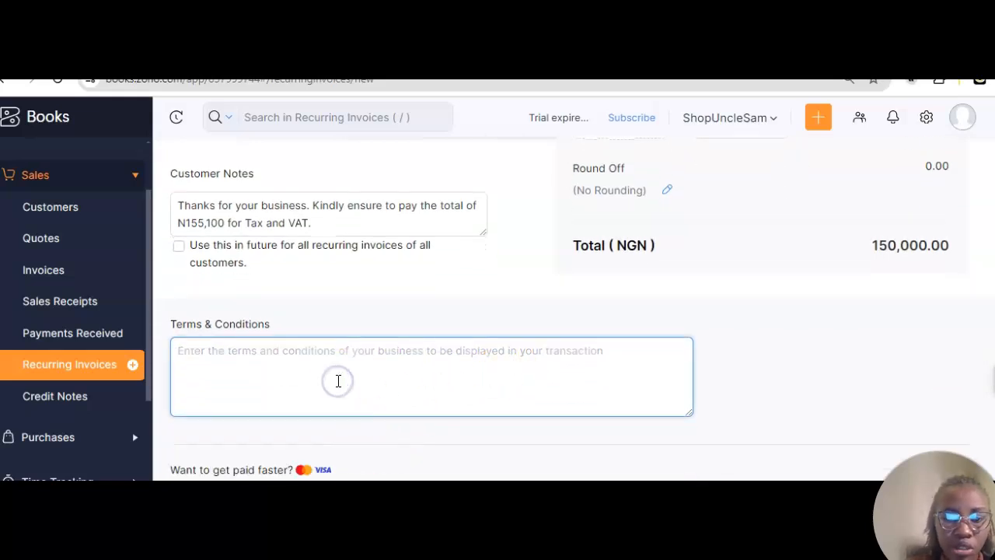
text(Kindly ensure to pay the total of N155,100 for Tax and VAT.)
click(326, 422)
Step: Open and close the Email Marketing & Automation item's row menu, then review the form
scroll(328, 427, up, 5)
scroll(328, 427, up, 2)
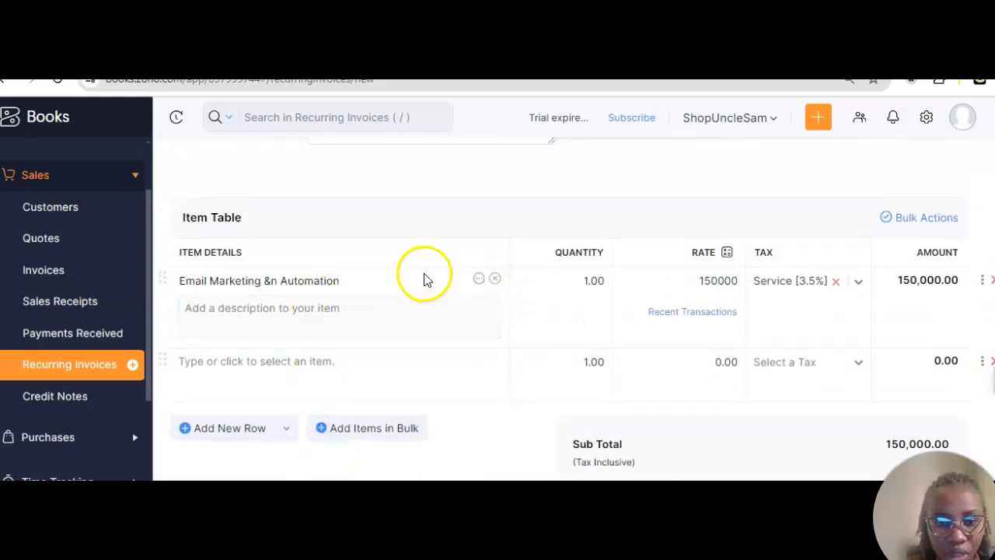
click(480, 280)
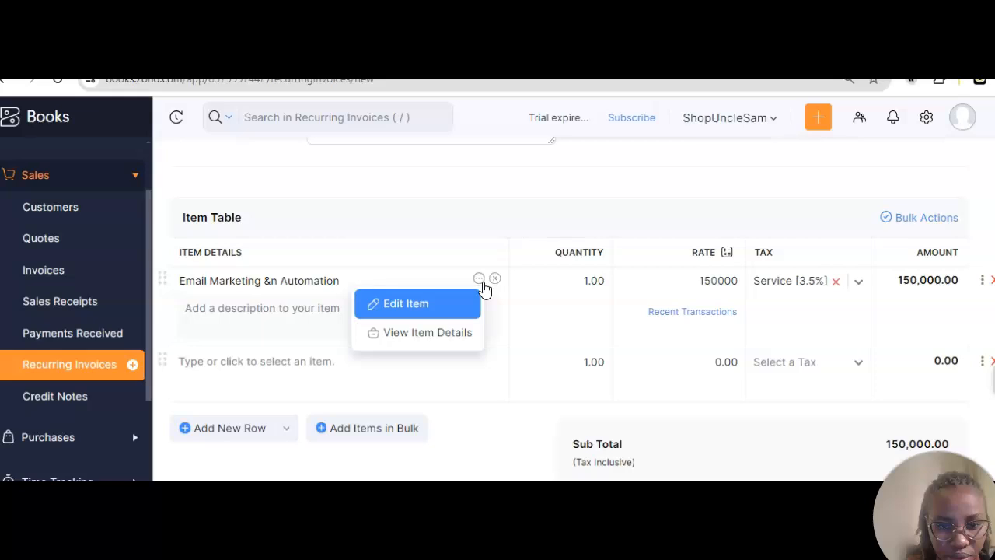
click(483, 283)
scroll(339, 405, down, 2)
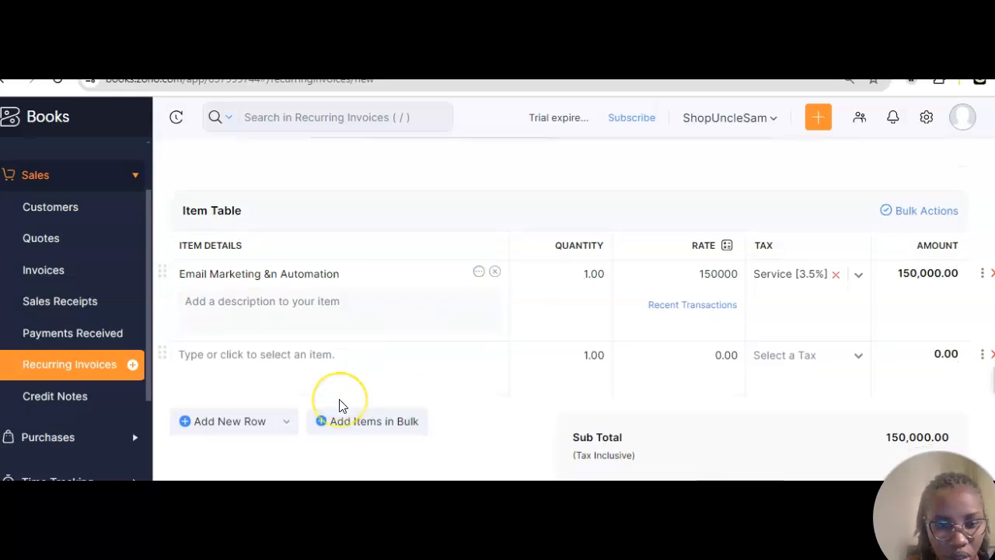
scroll(340, 406, down, 4)
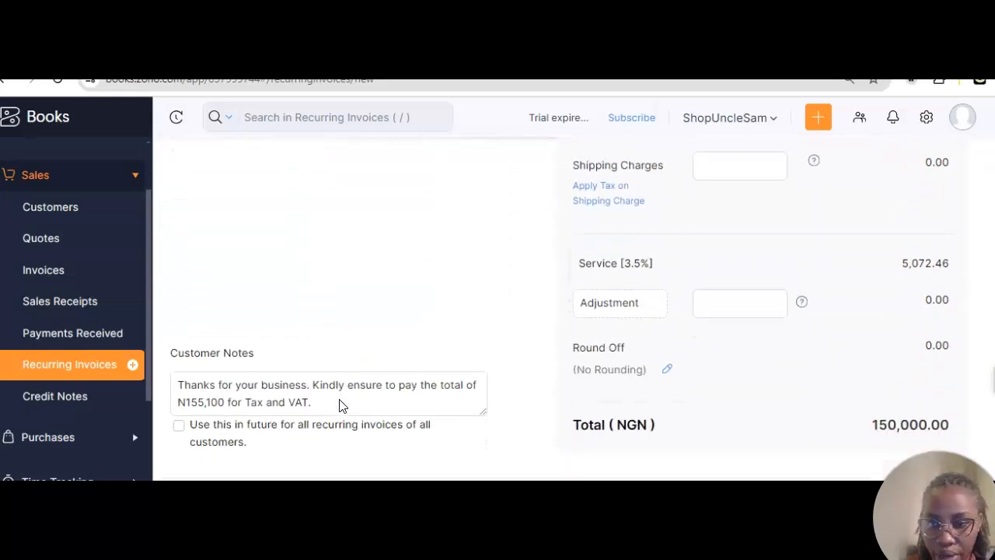
scroll(341, 406, down, 5)
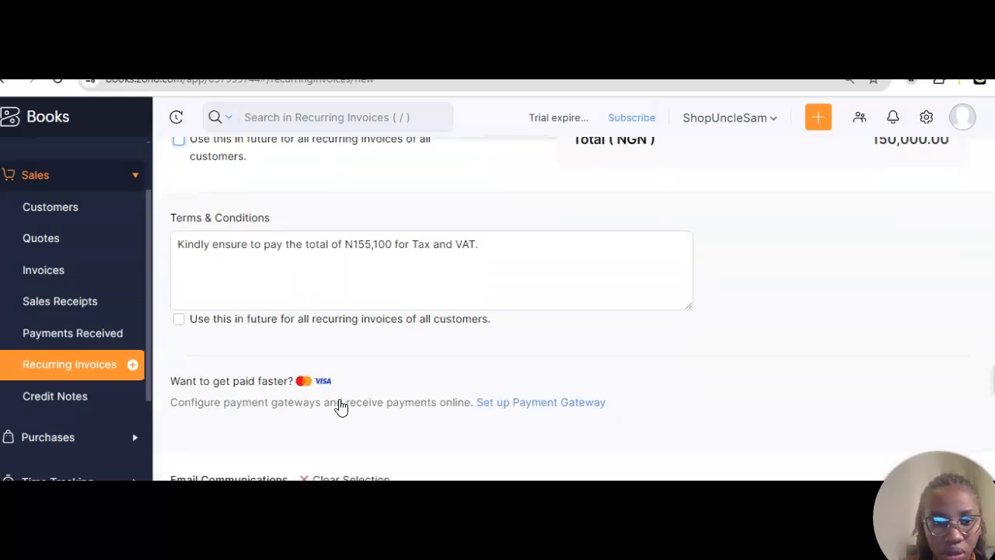
scroll(340, 405, up, 1)
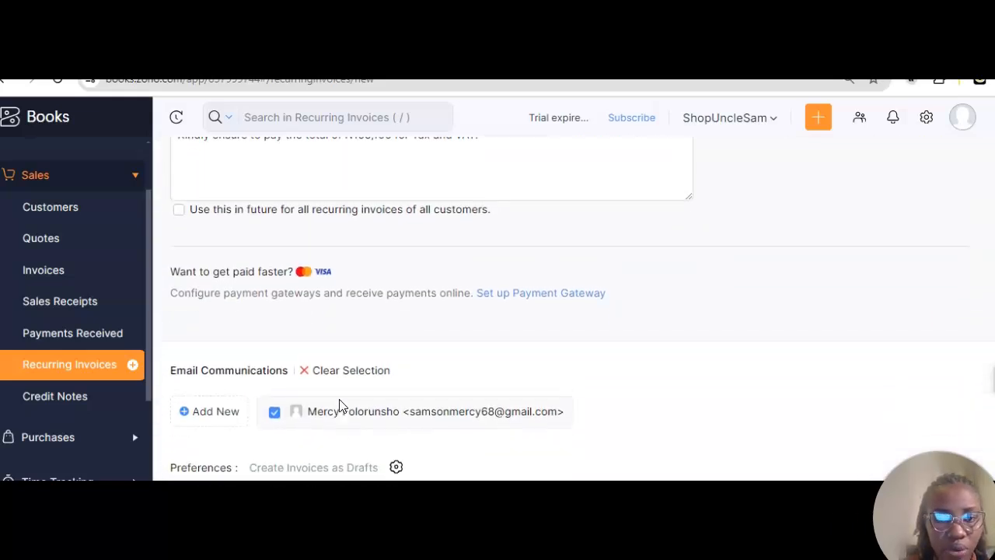
scroll(340, 405, down, 1)
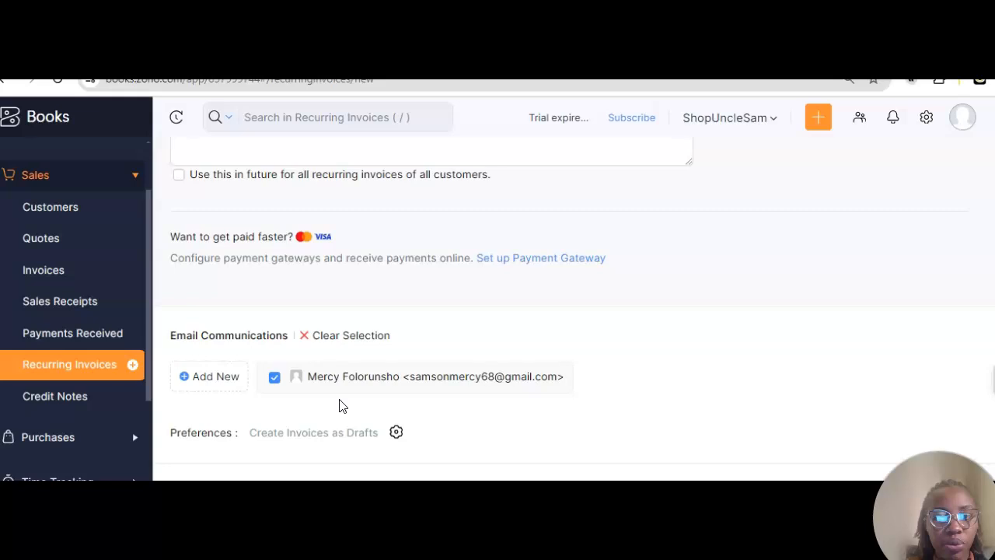
scroll(340, 406, up, 1)
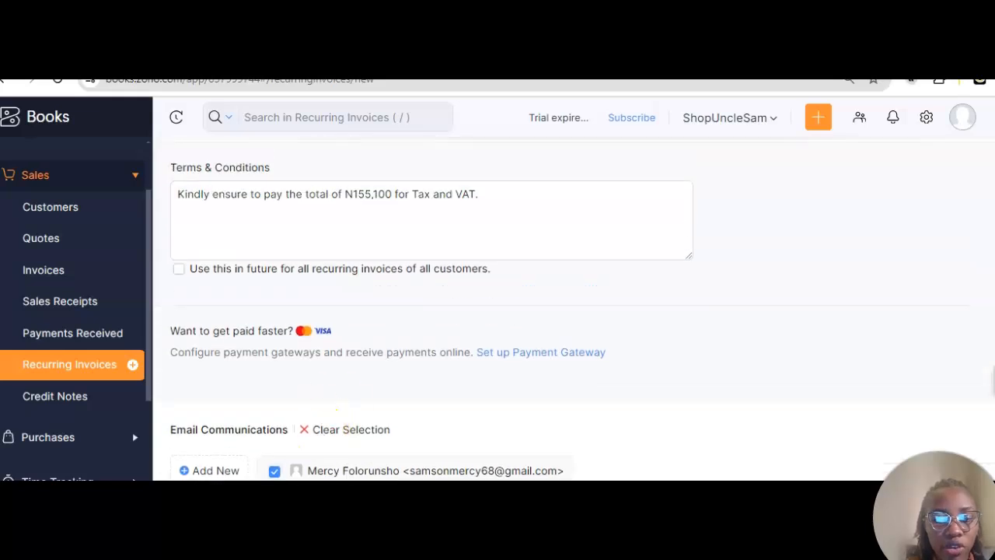
scroll(340, 405, down, 1)
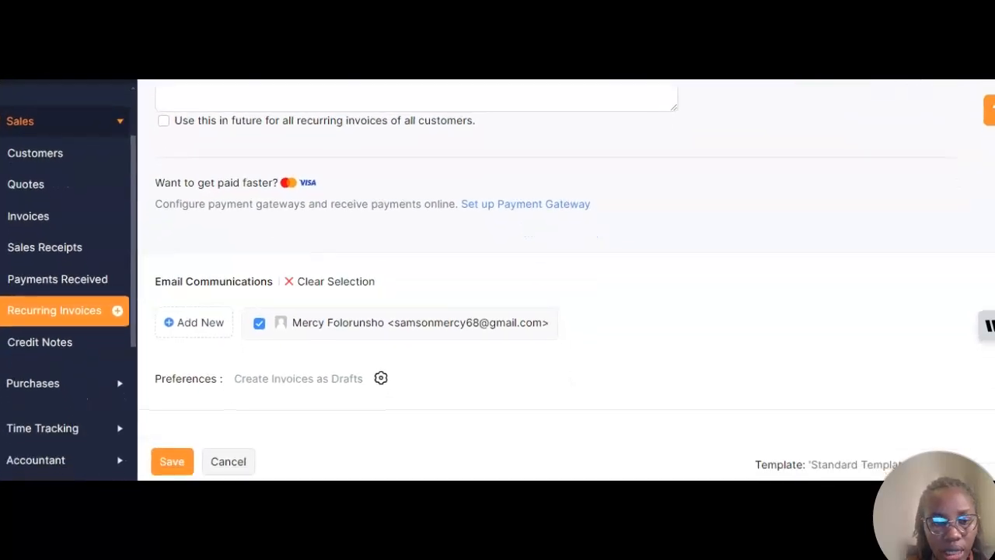
Step: Save the MRS F recurring invoice profile
click(170, 466)
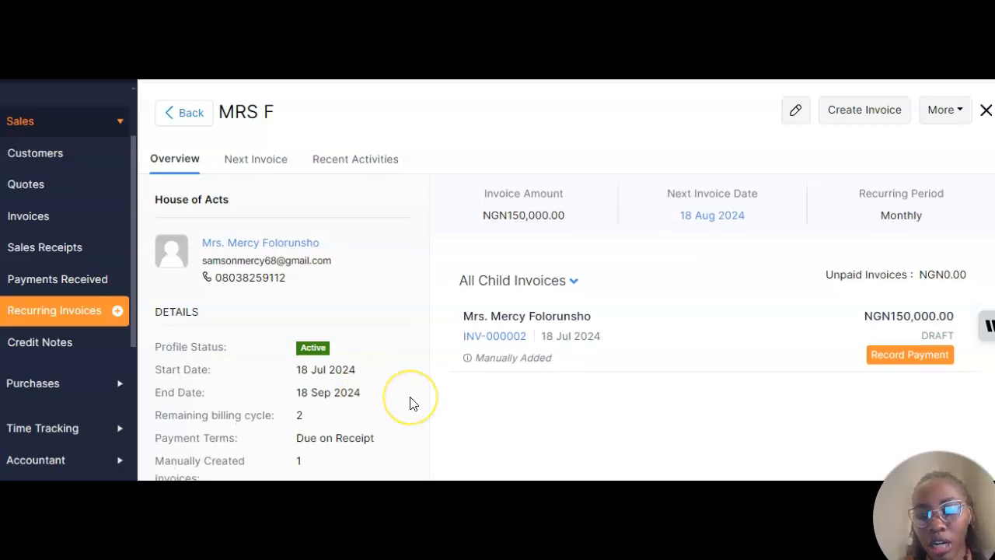
scroll(409, 402, down, 1)
scroll(760, 363, down, 3)
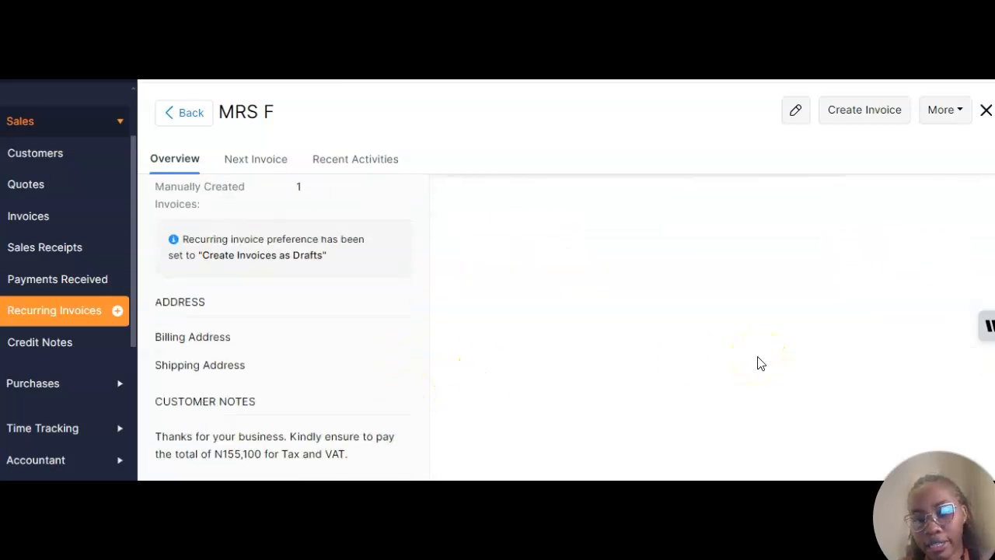
scroll(760, 363, up, 5)
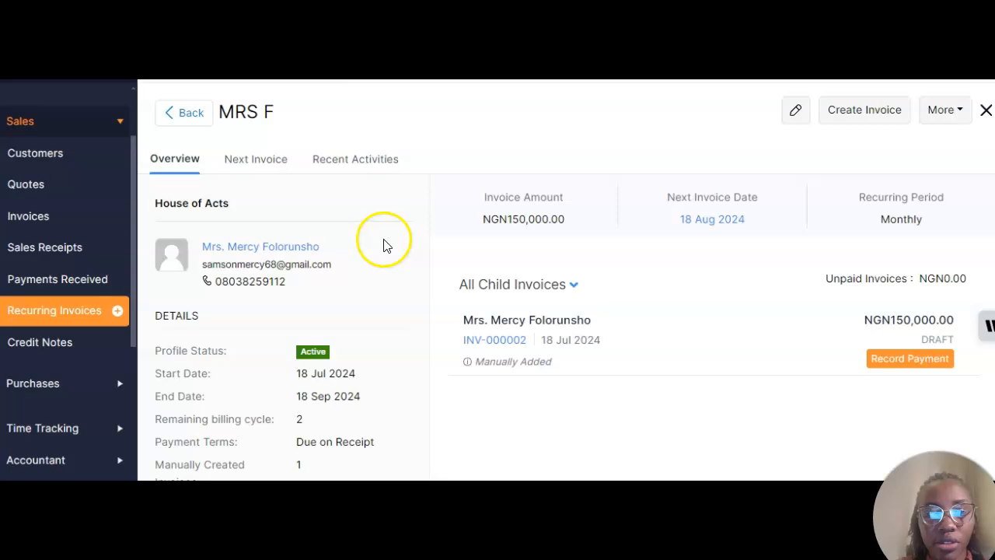
Step: View the Next Invoice and Recent Activities tabs of the MRS F profile
click(259, 164)
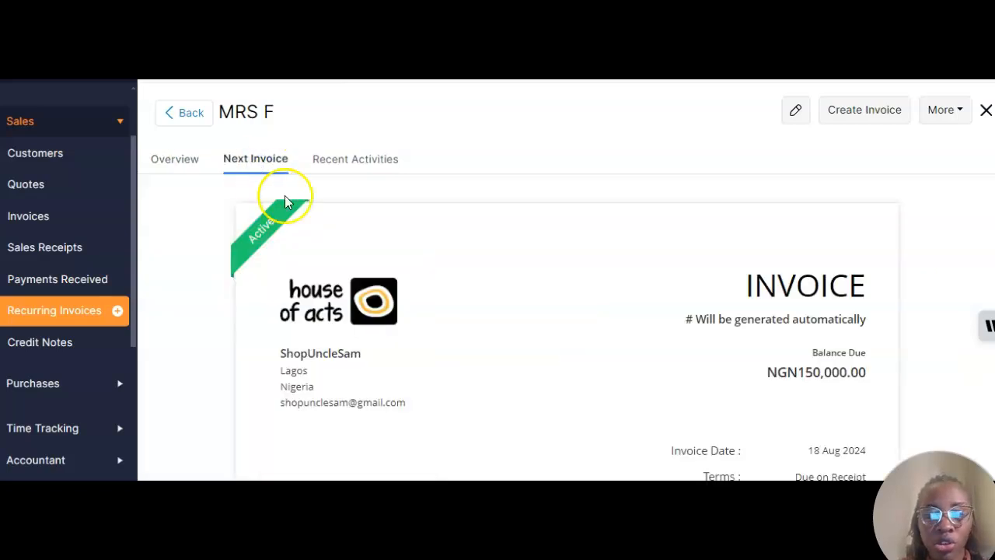
scroll(373, 301, down, 10)
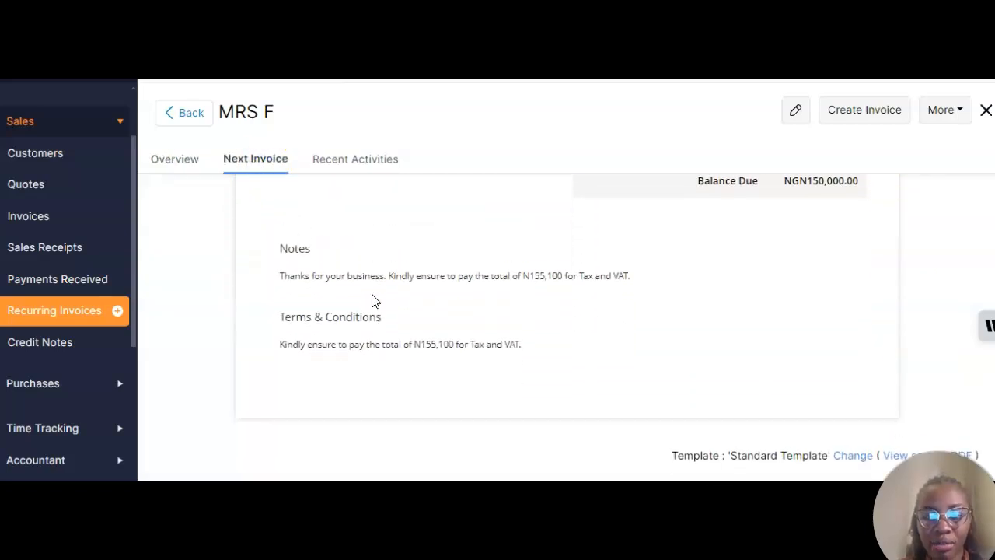
scroll(365, 233, up, 3)
click(358, 162)
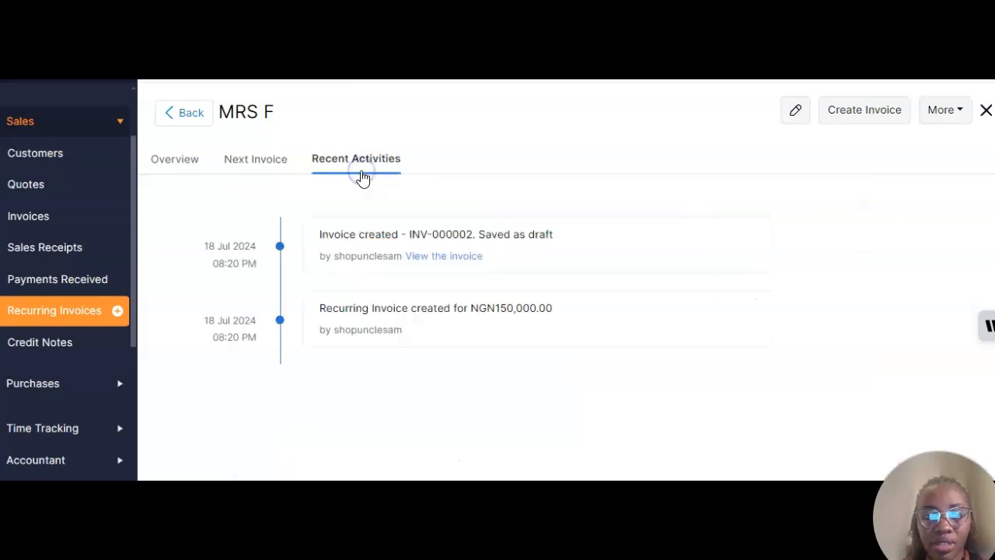